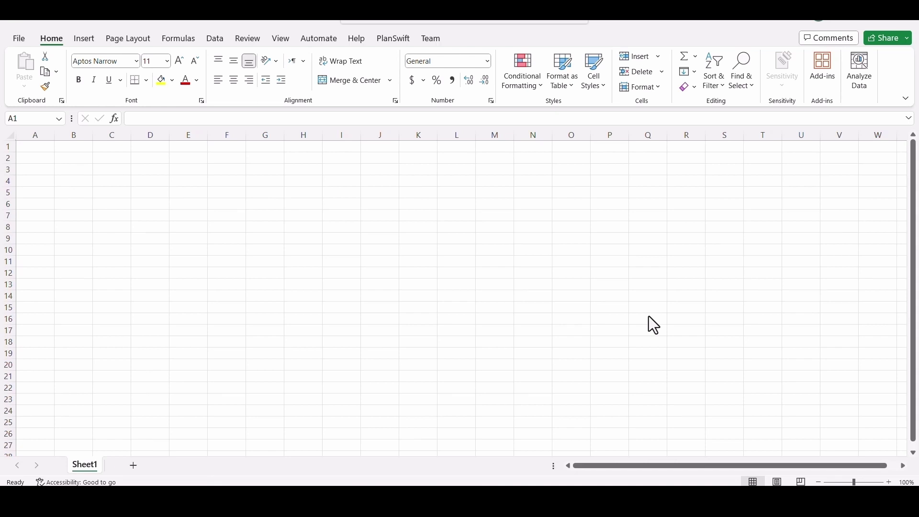
# Enter the label "1.sum" in cell A3
pyautogui.click(44, 171)
pyautogui.write('1.')
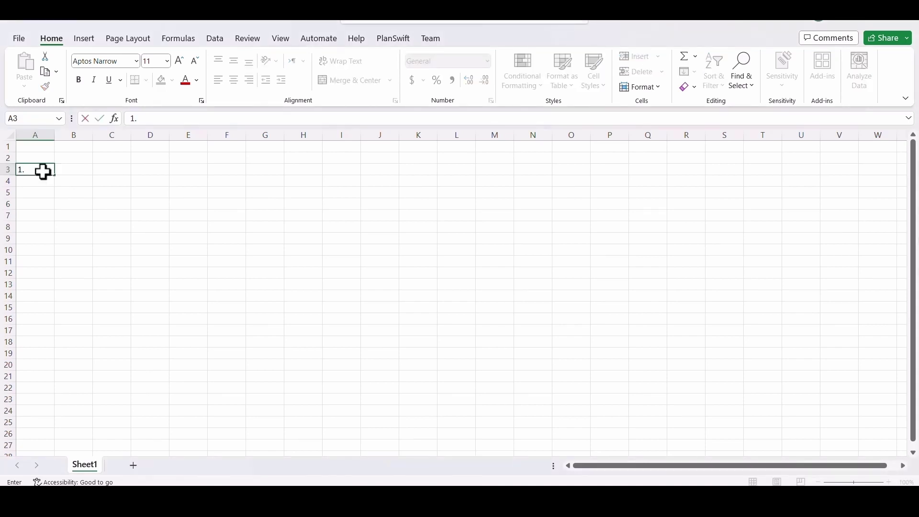
pyautogui.write('sum')
# Add the column headers "Subjects" in D4 and "Marks" in E4
pyautogui.click(143, 184)
pyautogui.write('Sum')
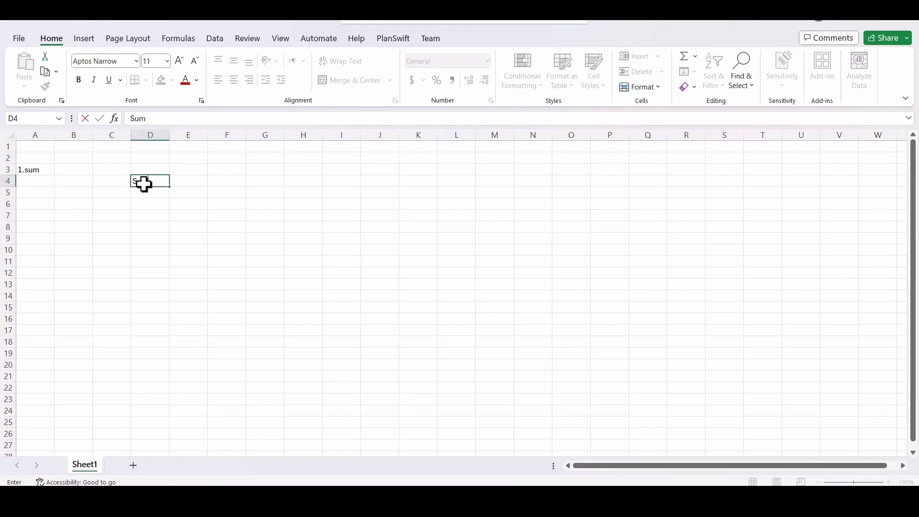
pyautogui.press('BackSpace')
pyautogui.write('bjects')
pyautogui.click(193, 183)
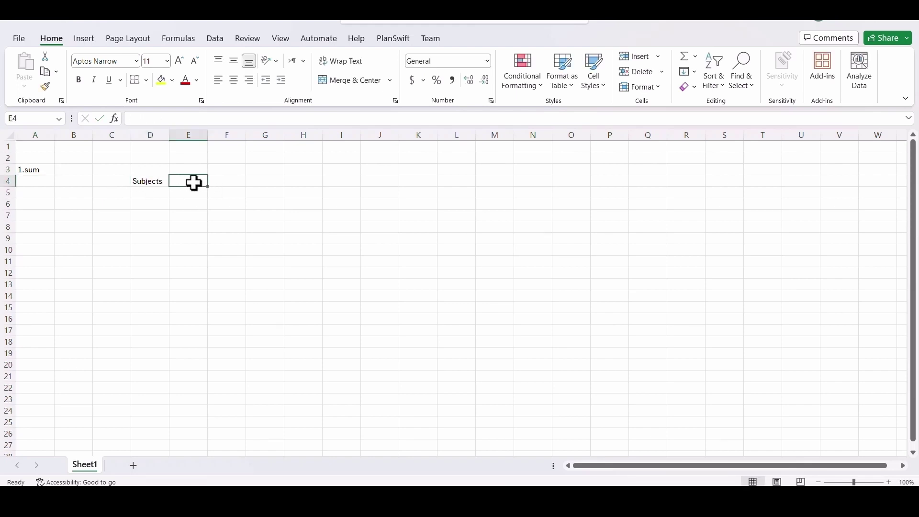
pyautogui.write('Marks')
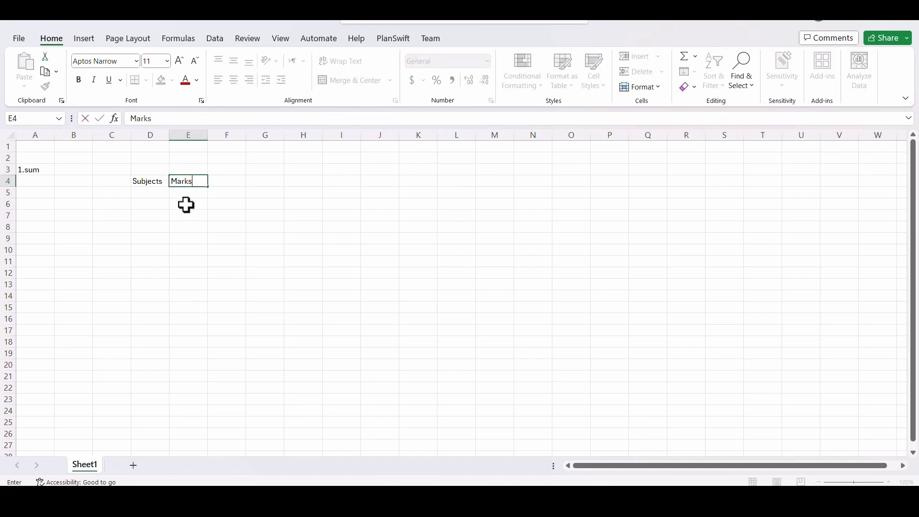
pyautogui.press('Return')
# List the subjects A, B, C, D, E, F, G, H and K down cells D5 to D13
pyautogui.click(146, 195)
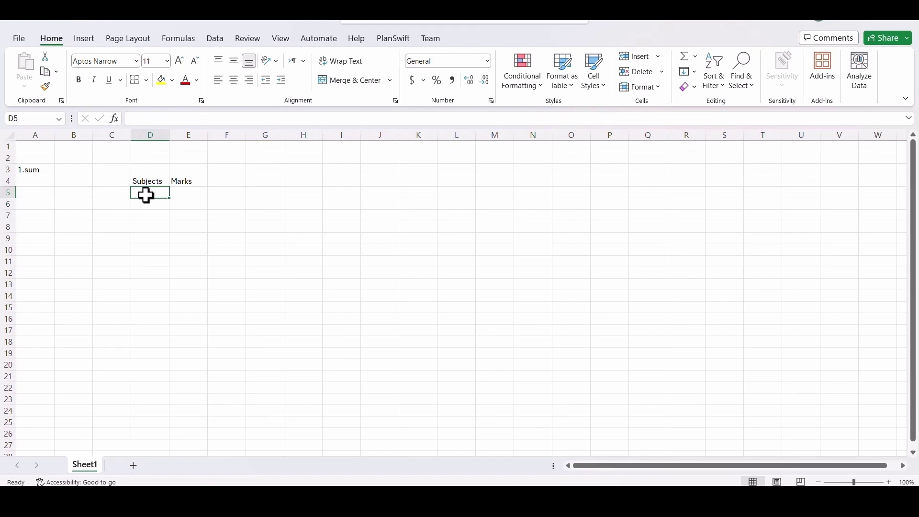
pyautogui.write('A')
pyautogui.press('Return')
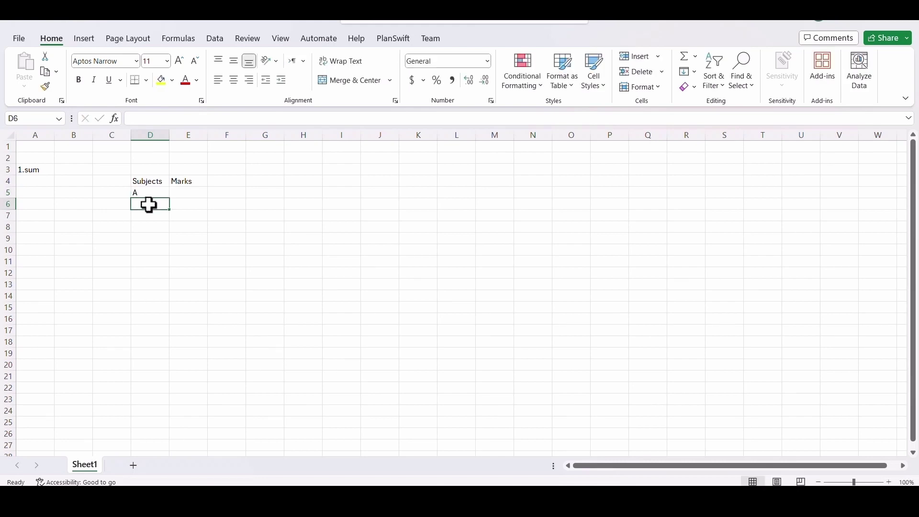
pyautogui.write('B')
pyautogui.press('Return')
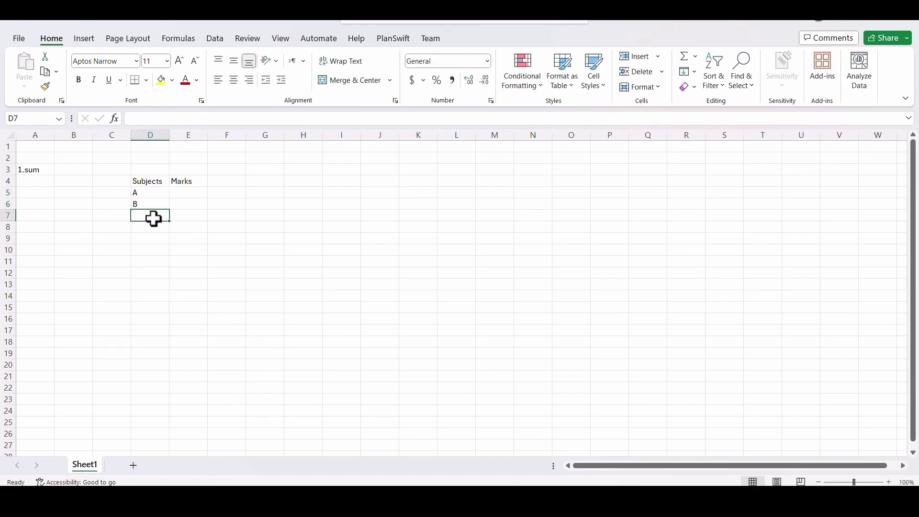
pyautogui.write('C')
pyautogui.press('Return')
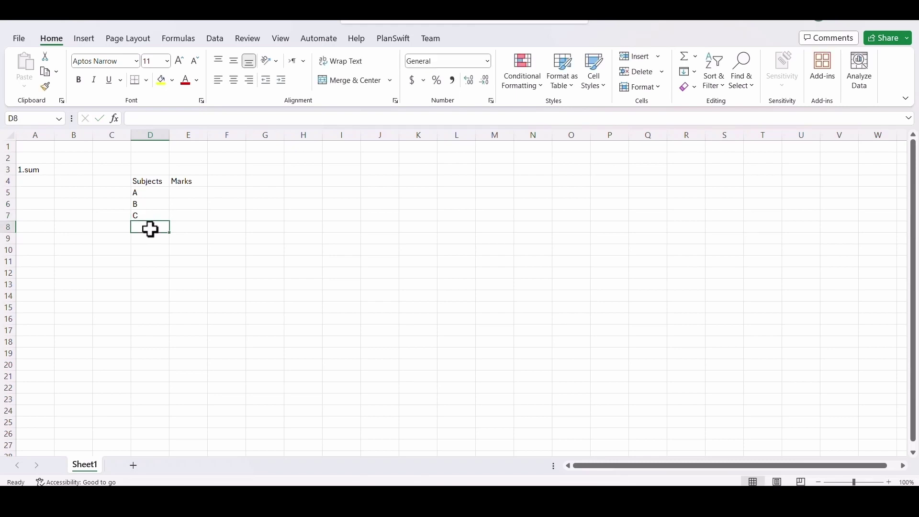
pyautogui.write('D')
pyautogui.press('Return')
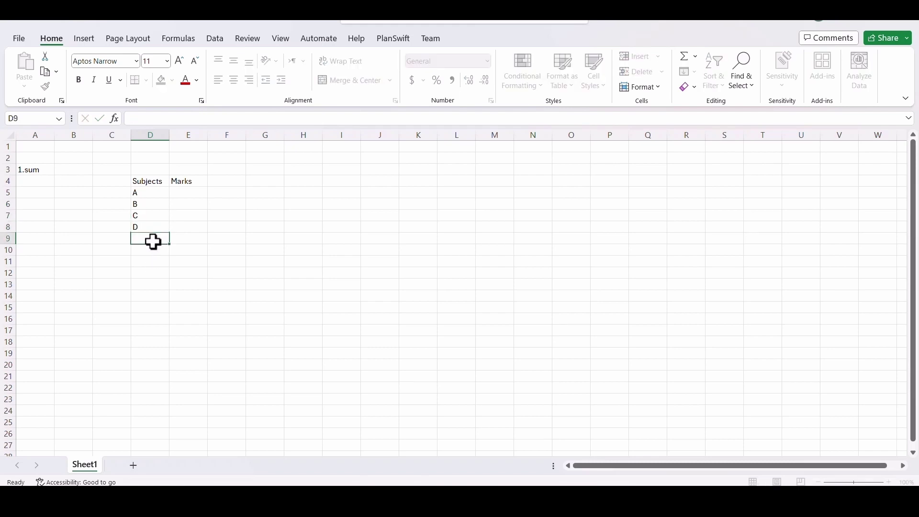
pyautogui.write('E')
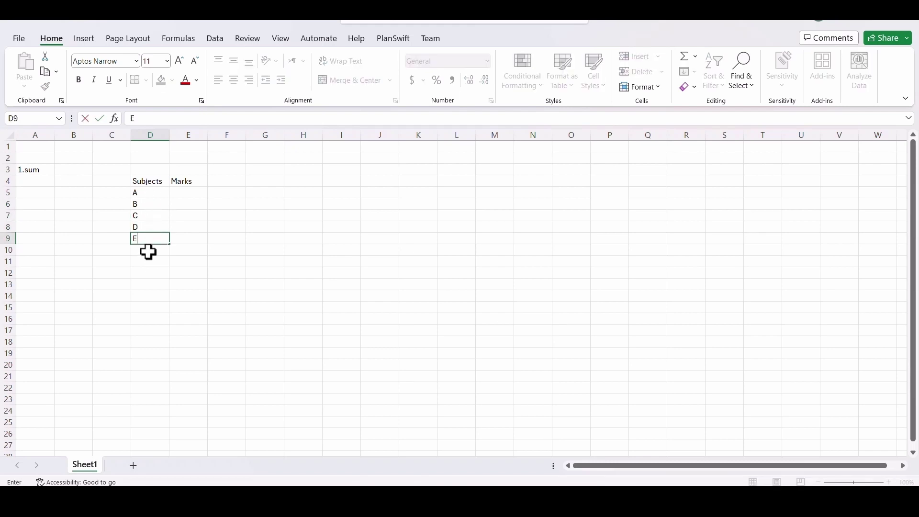
pyautogui.press('Return')
pyautogui.write('F')
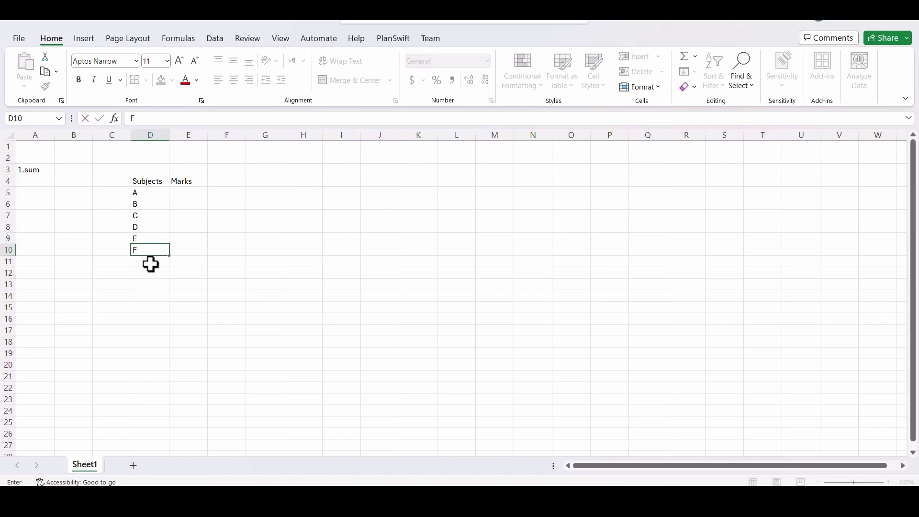
pyautogui.press('Return')
pyautogui.write('G')
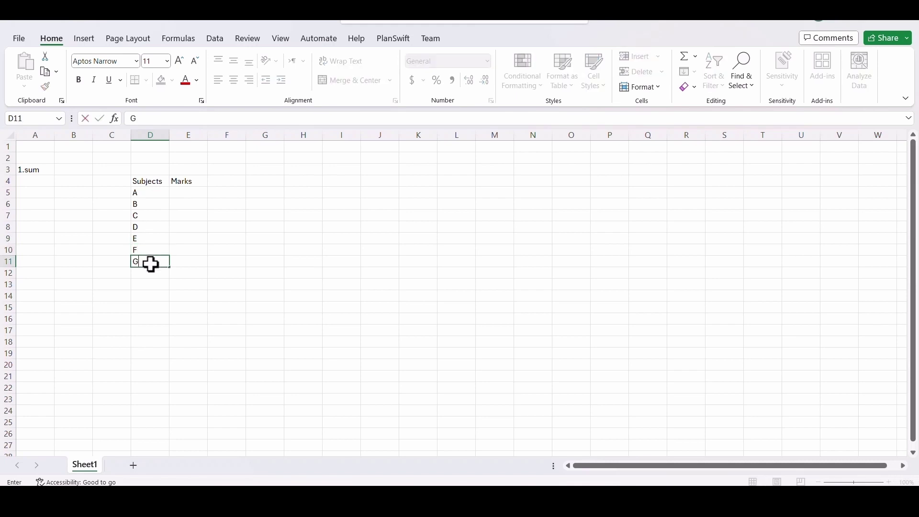
pyautogui.press('Return')
pyautogui.write('H')
pyautogui.press('Return')
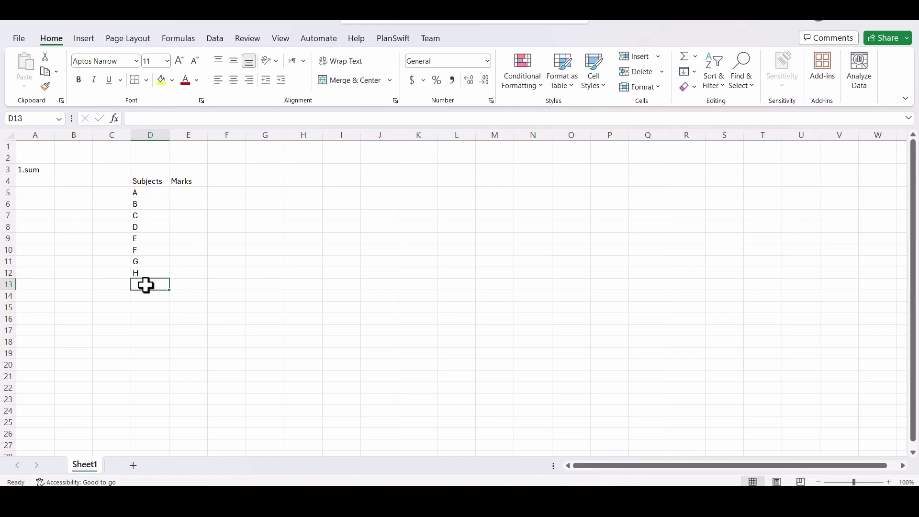
pyautogui.write('K')
pyautogui.press('Tab')
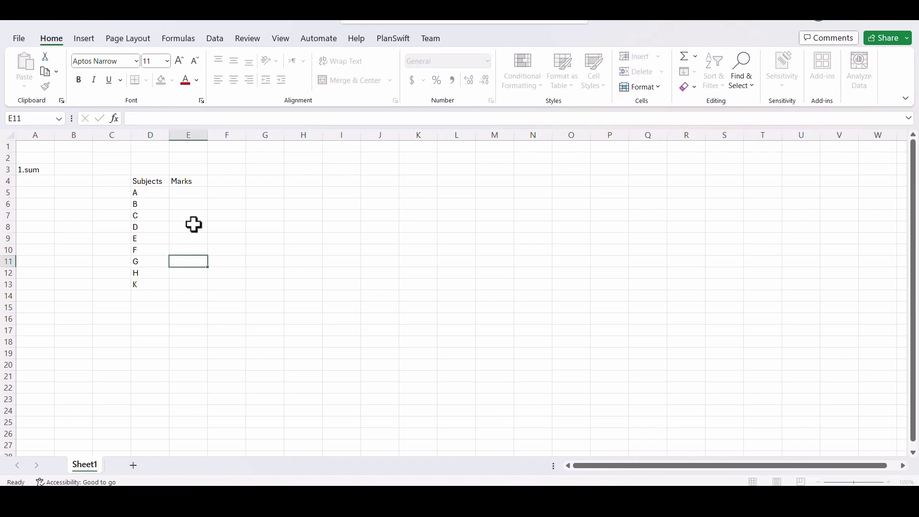
# Fill the Marks column from E5 to E13 with 67, 89, 98, 47, 87, 67, 98, 78 and 49
pyautogui.click(187, 197)
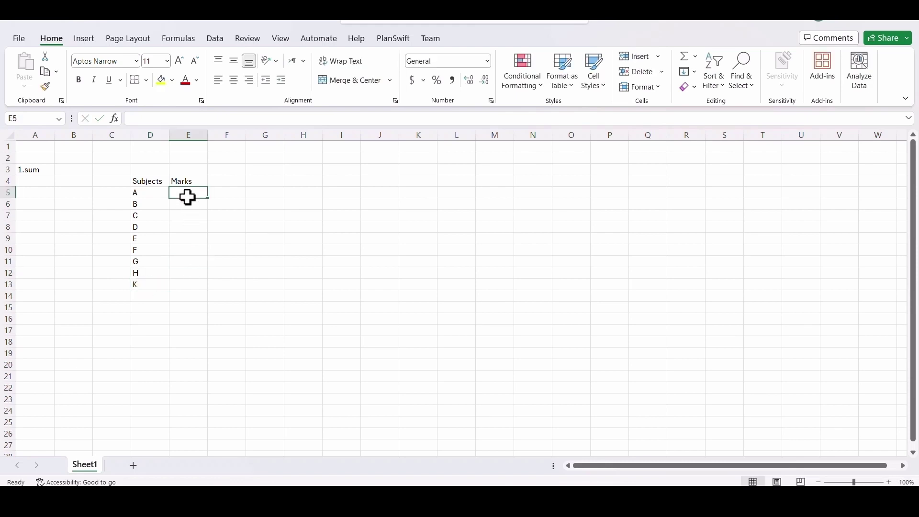
pyautogui.write('67')
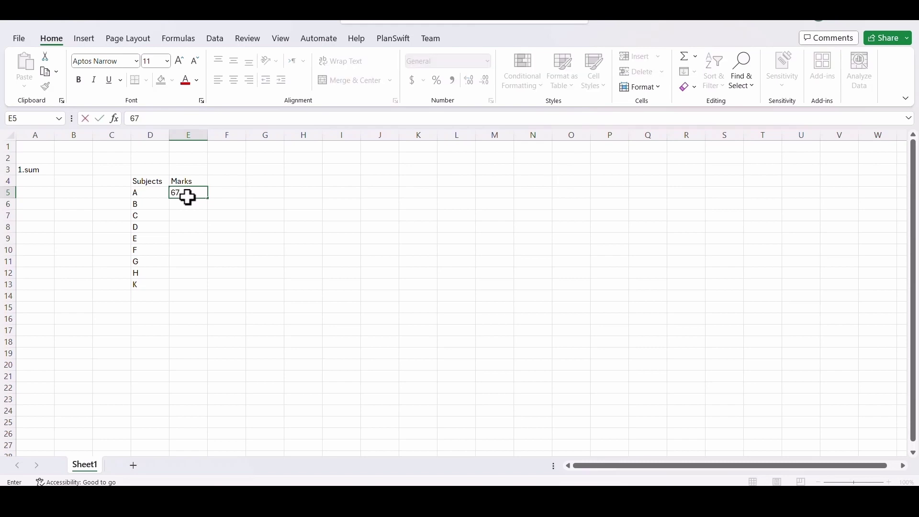
pyautogui.press('Return')
pyautogui.write('89')
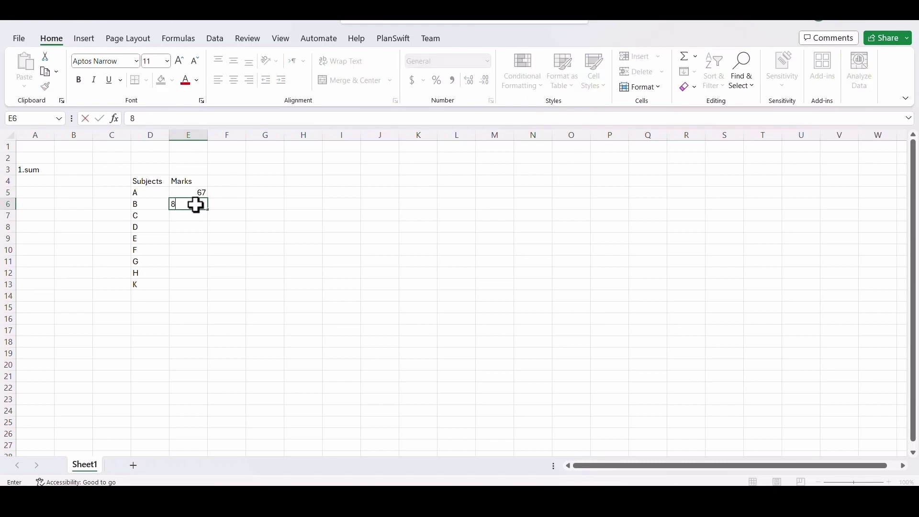
pyautogui.click(197, 218)
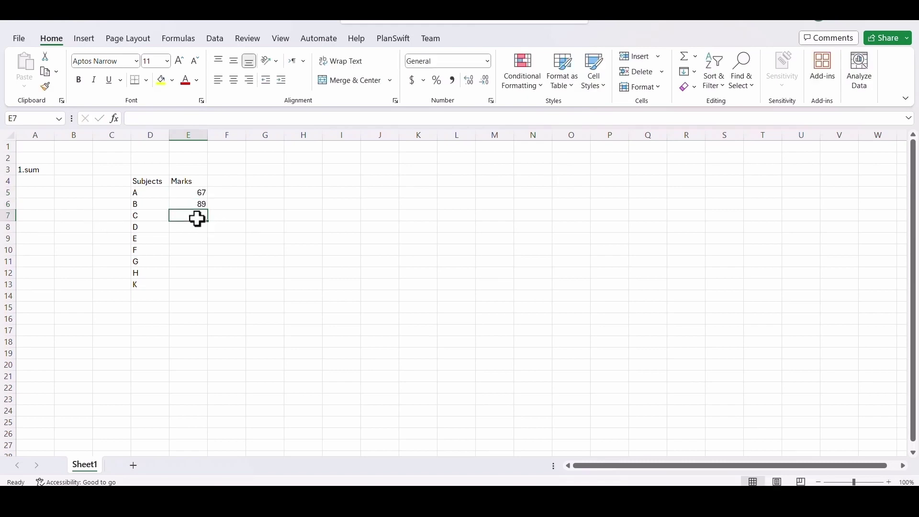
pyautogui.write('98')
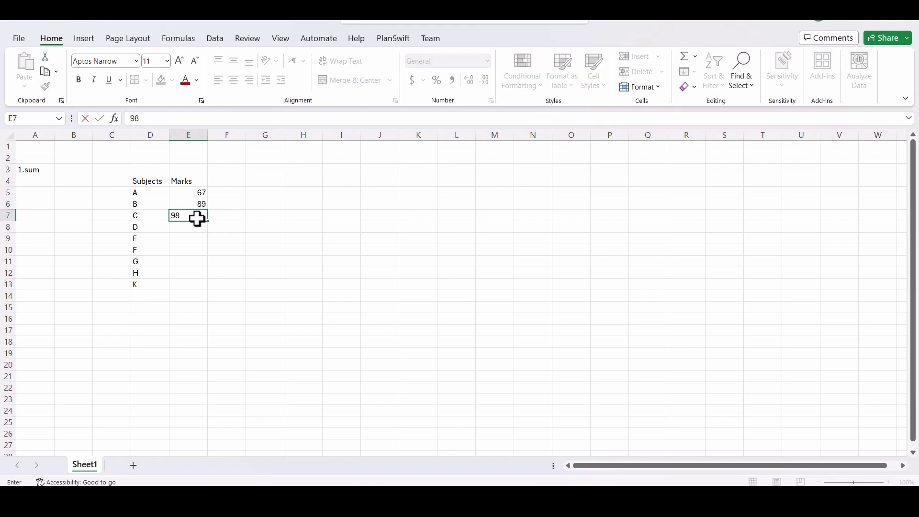
pyautogui.click(197, 230)
pyautogui.write('4')
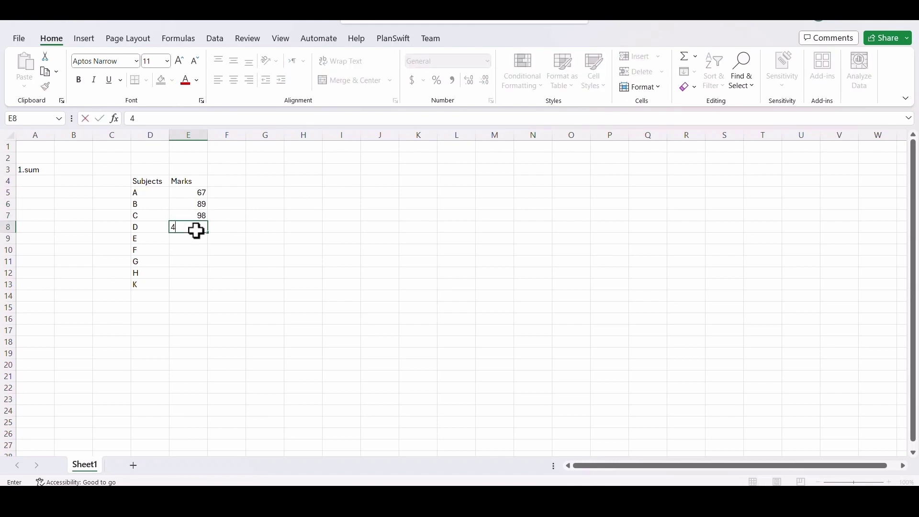
pyautogui.write('7')
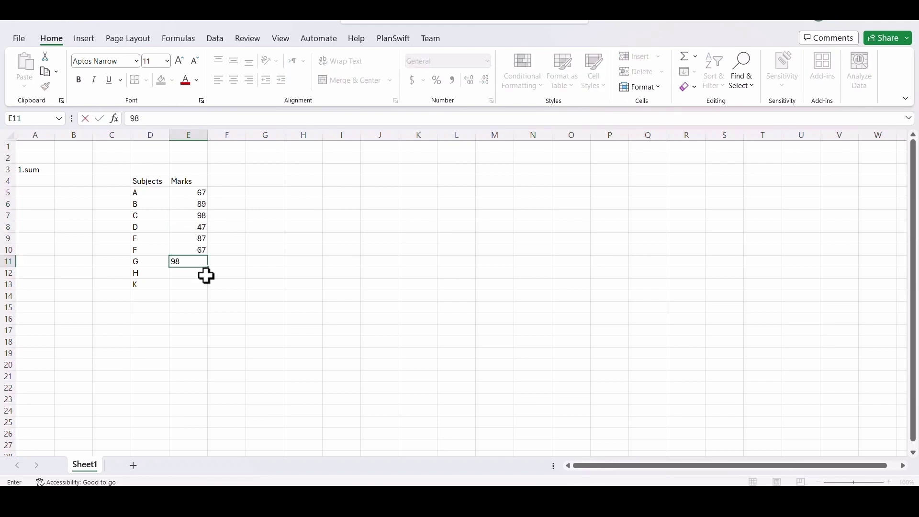
pyautogui.click(199, 271)
pyautogui.write('78')
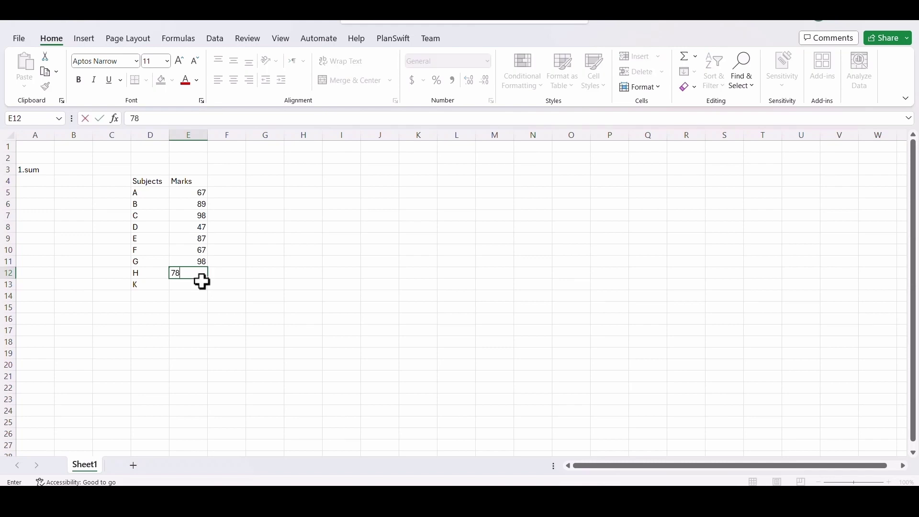
pyautogui.click(202, 282)
pyautogui.write('4')
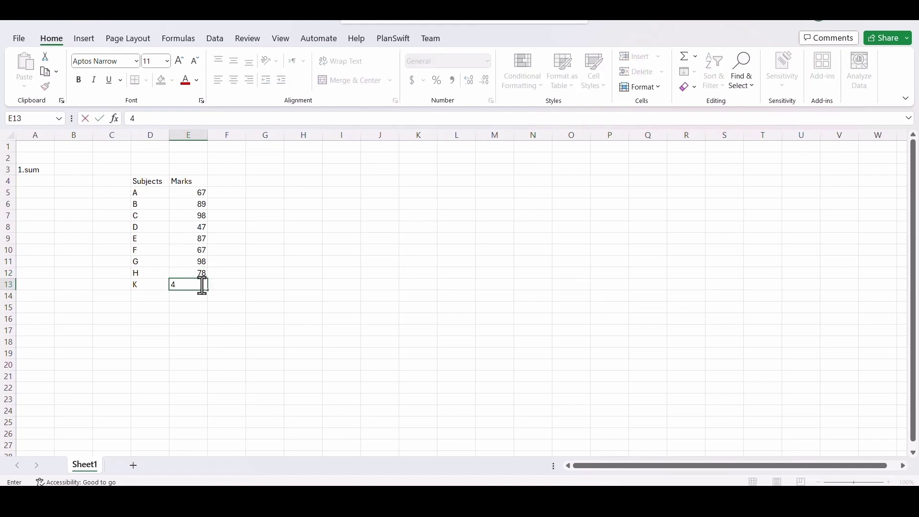
pyautogui.write('9')
pyautogui.click(252, 297)
# Total the marks in cell E15 with the formula =sum(E5:E13)
pyautogui.click(197, 308)
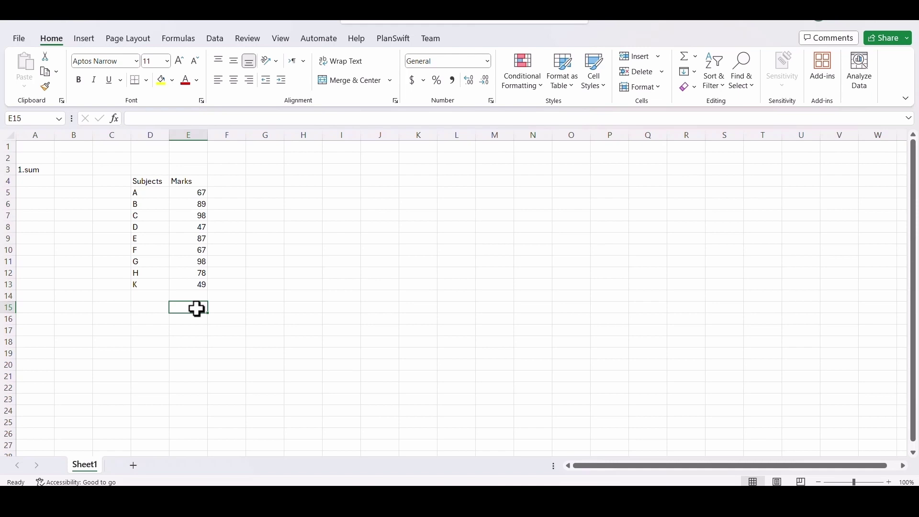
pyautogui.write('=')
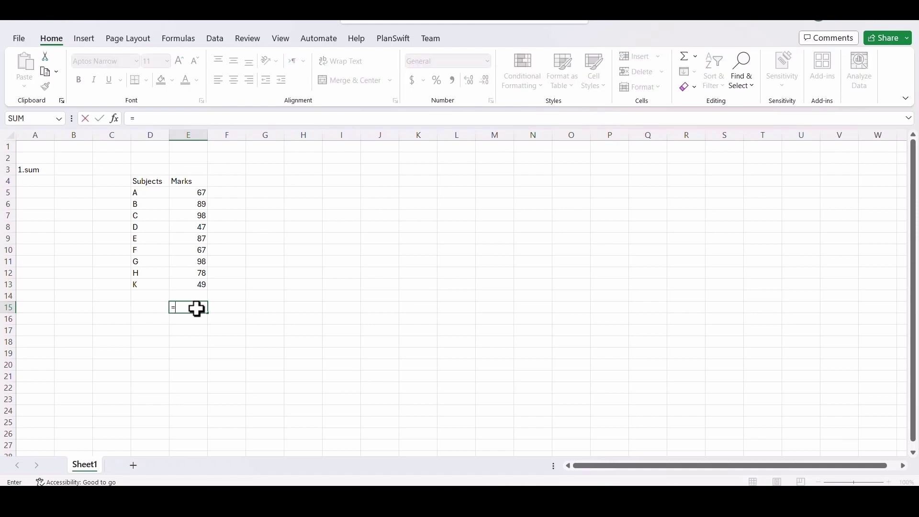
pyautogui.write('sum')
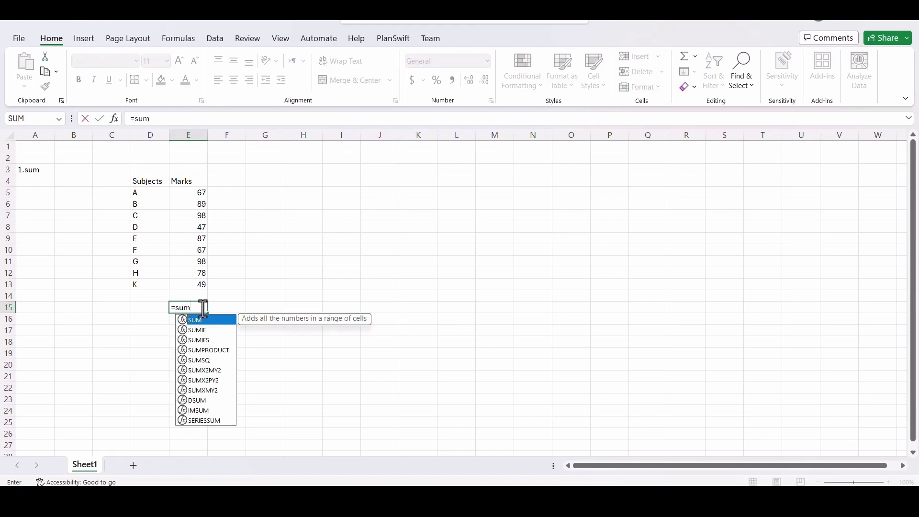
pyautogui.write('(')
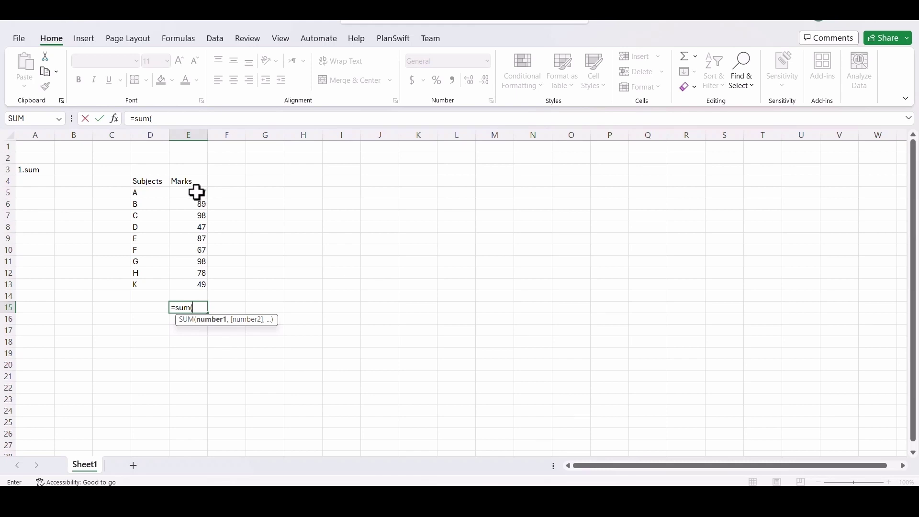
pyautogui.moveTo(196, 193); pyautogui.dragTo(201, 284)
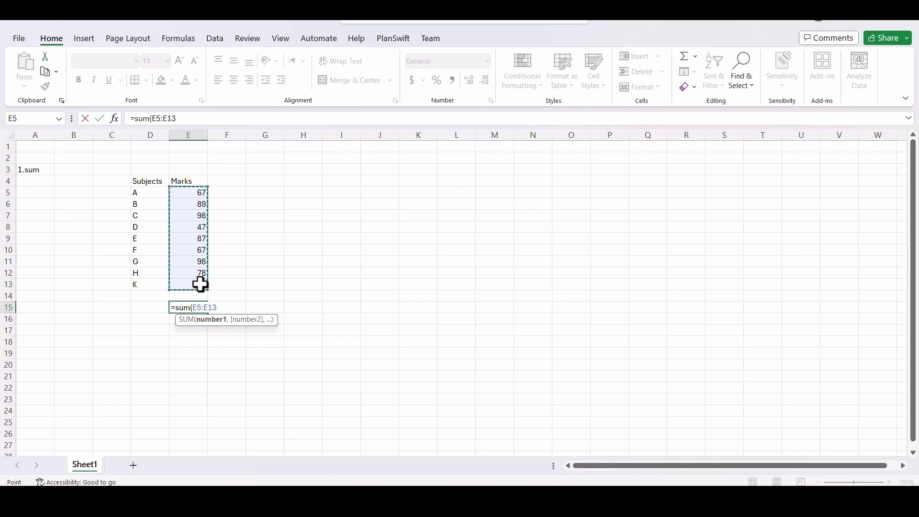
pyautogui.write(')')
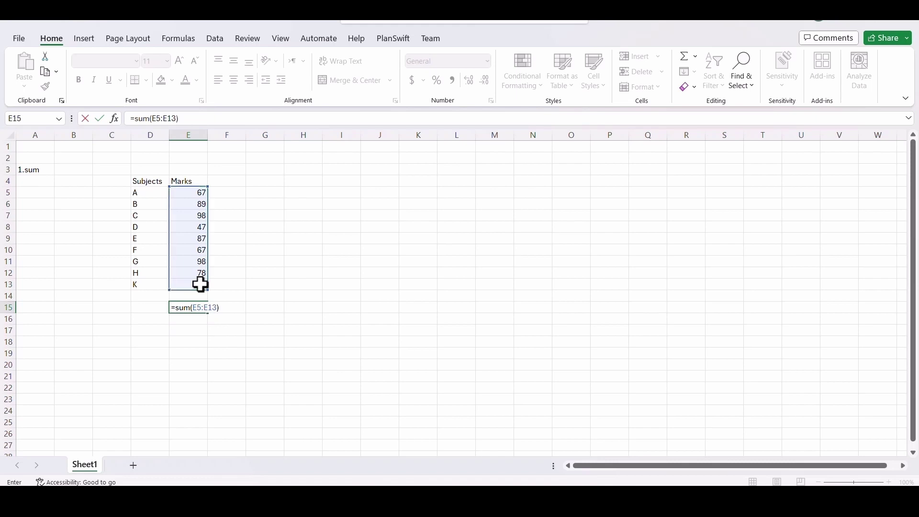
pyautogui.press('Return')
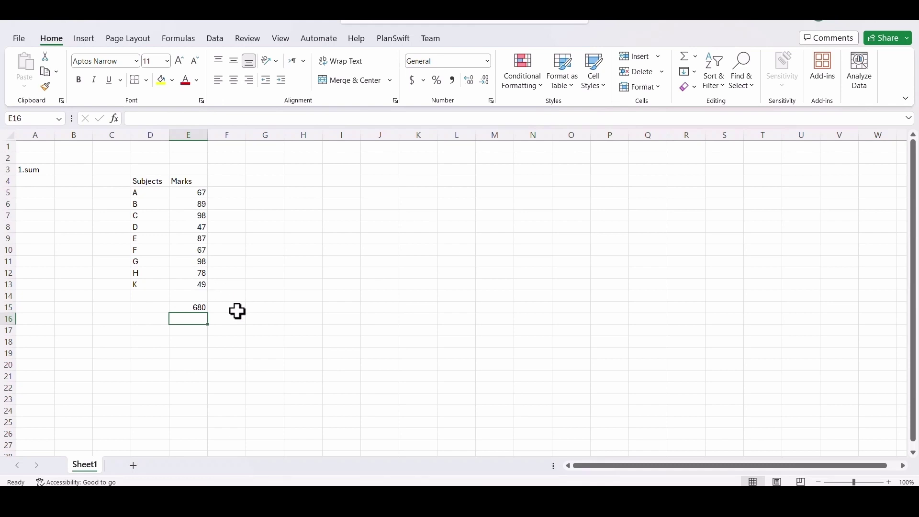
# Change the label in cell A3 to "1.sumif"
pyautogui.doubleClick(196, 319)
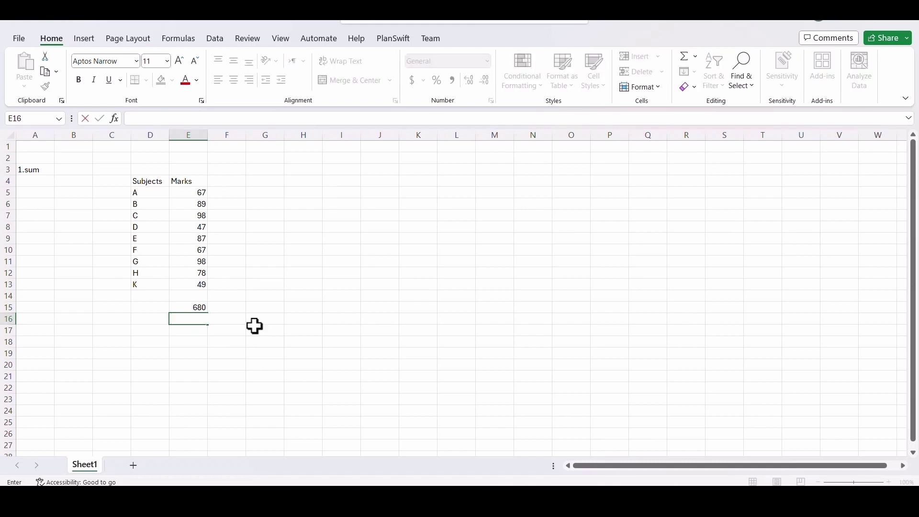
pyautogui.click(40, 169)
pyautogui.doubleClick(40, 169)
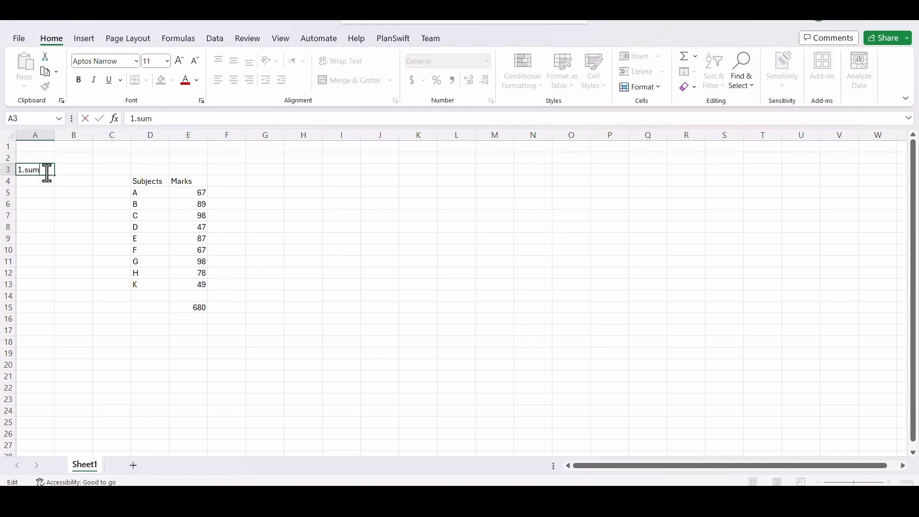
pyautogui.write('if')
# Enter the formula =sumif(D5:D13,D15,E5:E13) in cell E16 to sum the marks matching the subject in D15
pyautogui.click(188, 320)
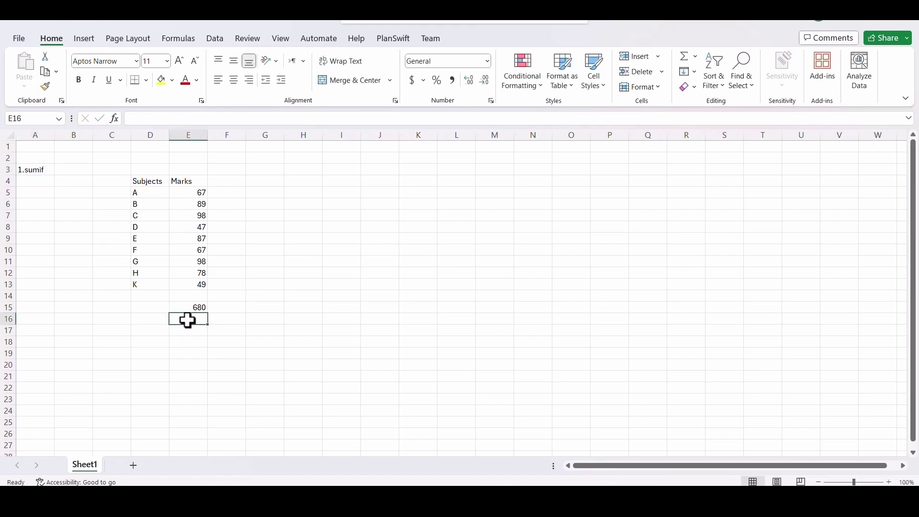
pyautogui.write('=')
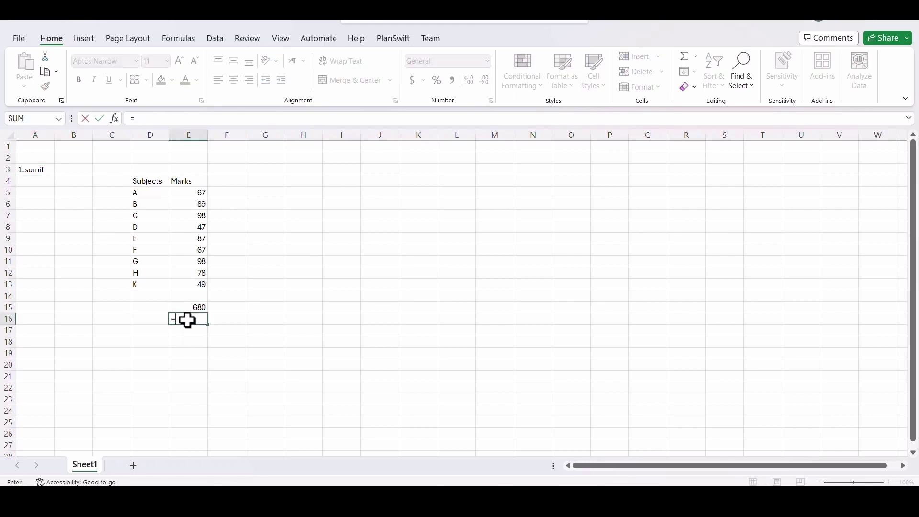
pyautogui.write('sumif')
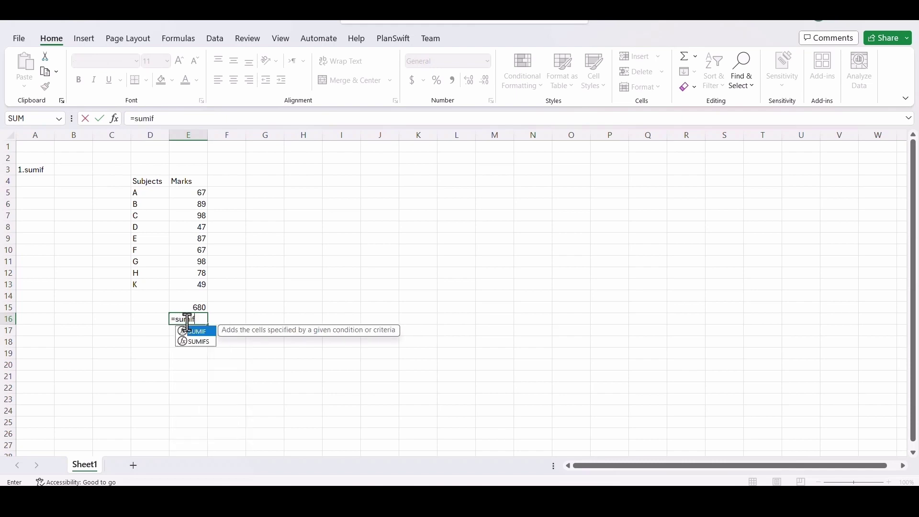
pyautogui.write('(')
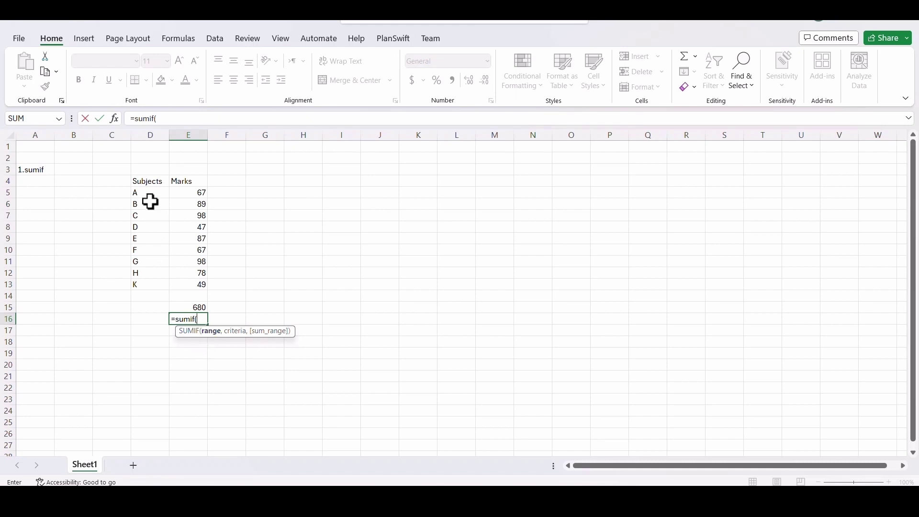
pyautogui.moveTo(141, 192); pyautogui.dragTo(150, 281)
pyautogui.write(',')
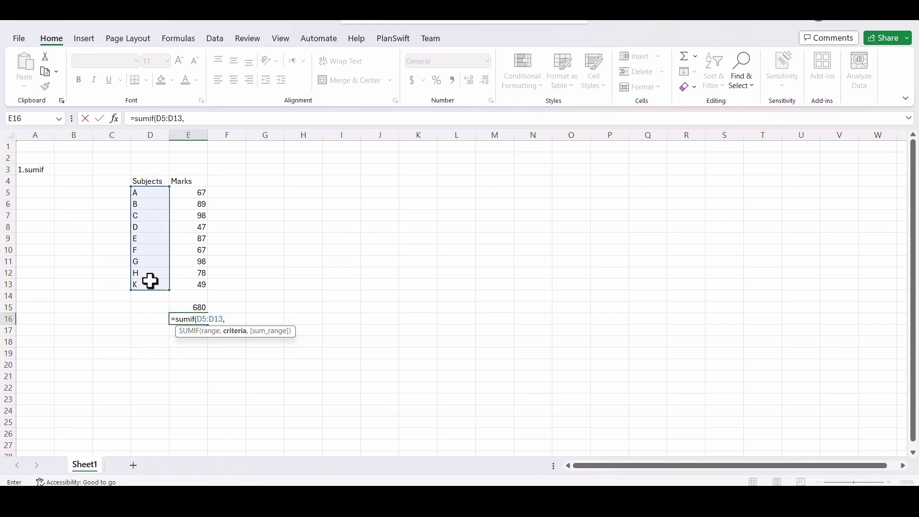
pyautogui.click(151, 309)
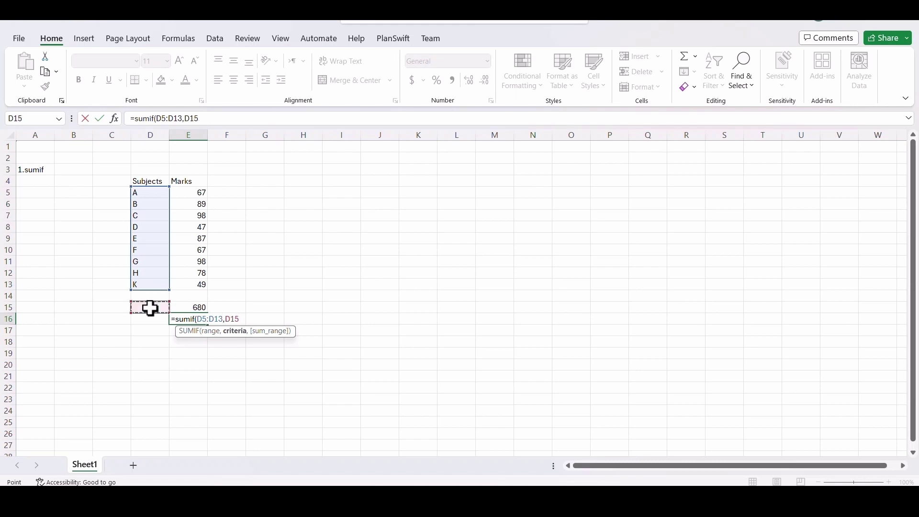
pyautogui.write(',')
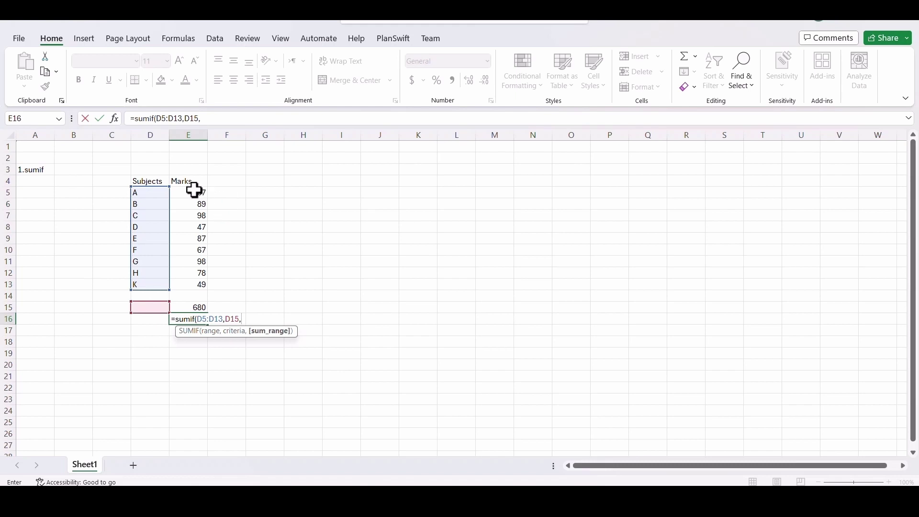
pyautogui.moveTo(194, 191); pyautogui.dragTo(199, 283)
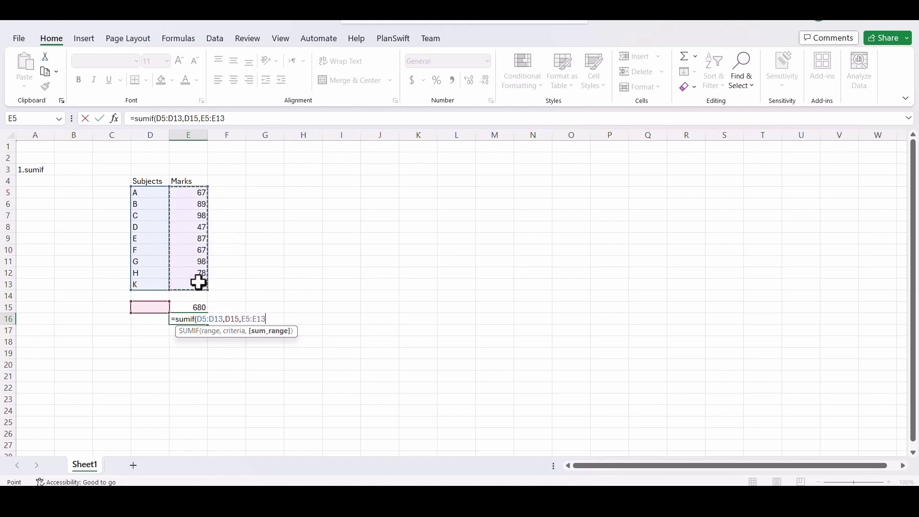
pyautogui.write(')')
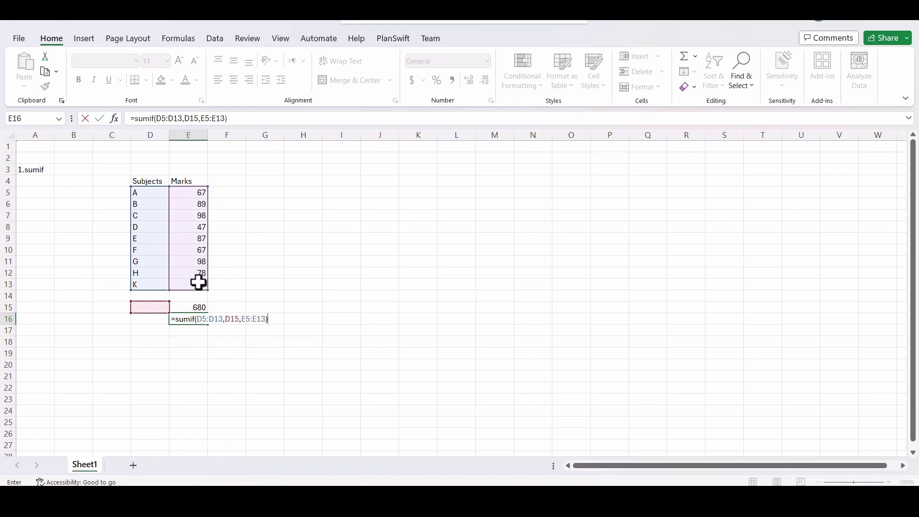
pyautogui.press('Return')
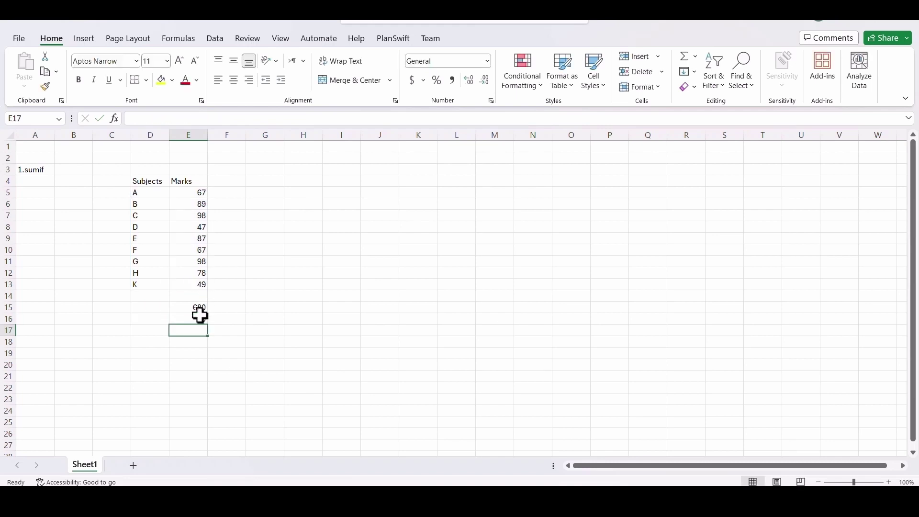
# Enter A in cell D15 as the subject criterion for the SUMIF formula
pyautogui.click(153, 308)
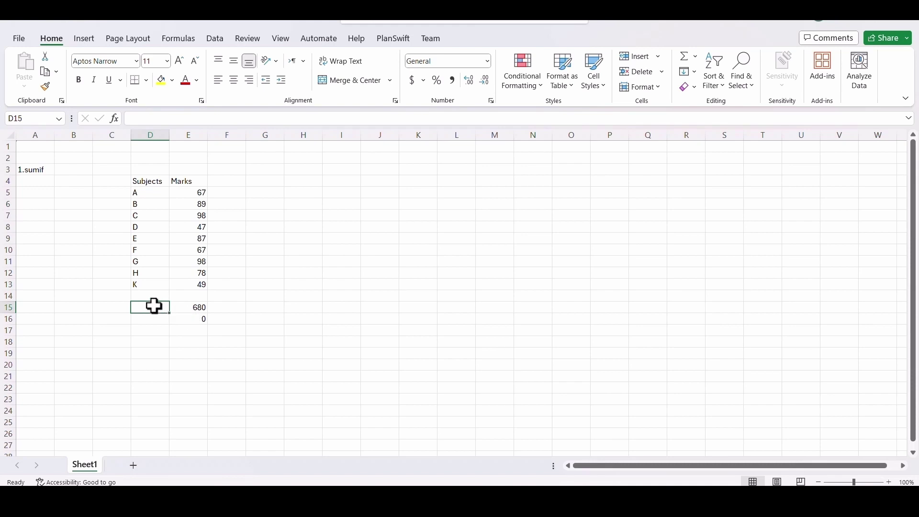
pyautogui.write('A')
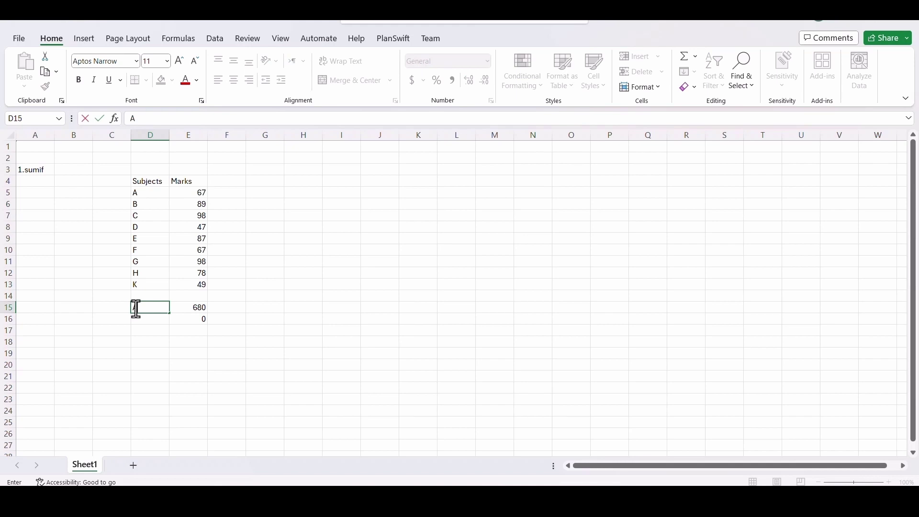
pyautogui.press('Return')
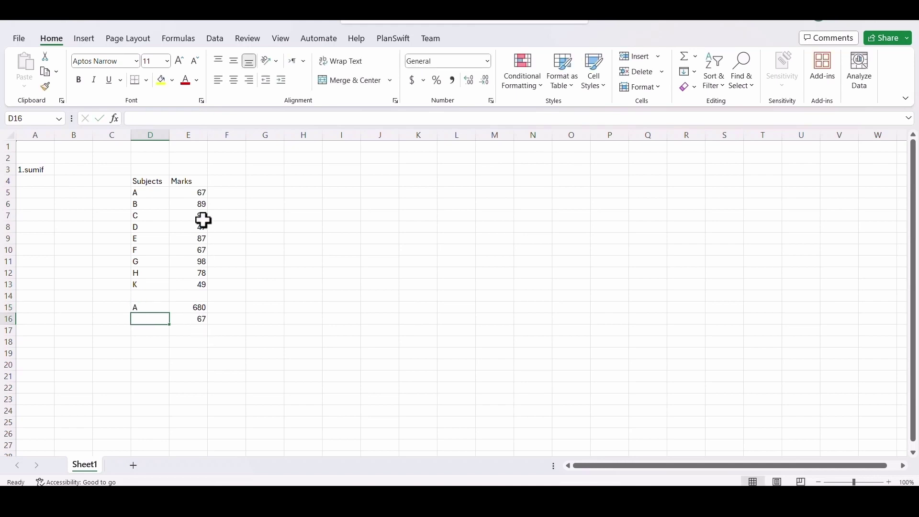
# Change the subjects in cells D7 and D10 to A
pyautogui.click(147, 215)
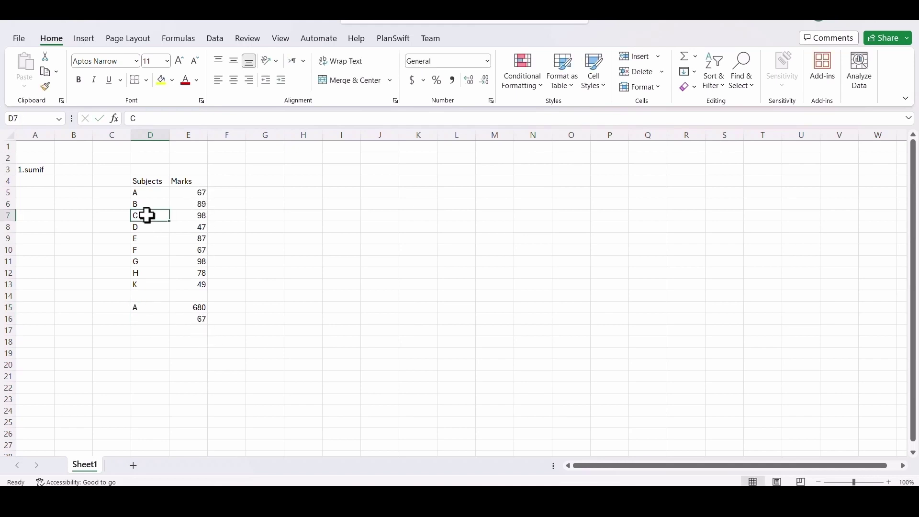
pyautogui.write('A')
pyautogui.click(149, 251)
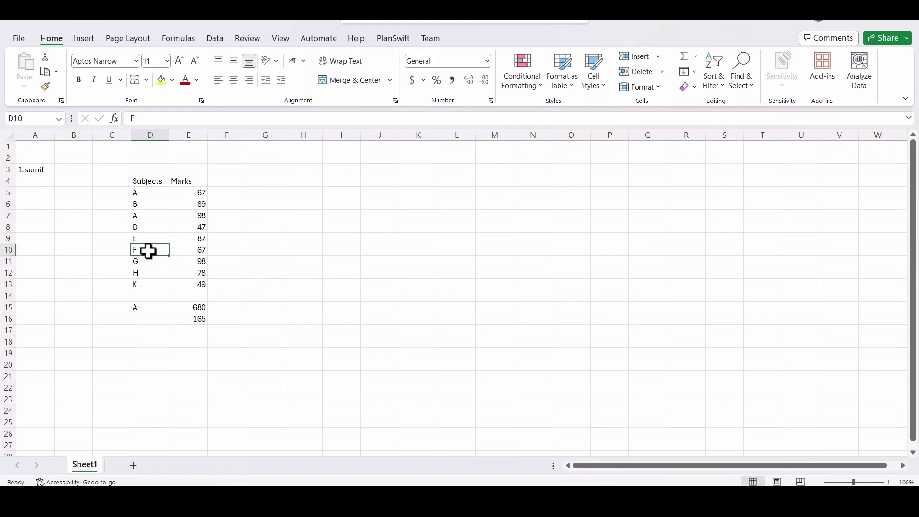
pyautogui.write('A')
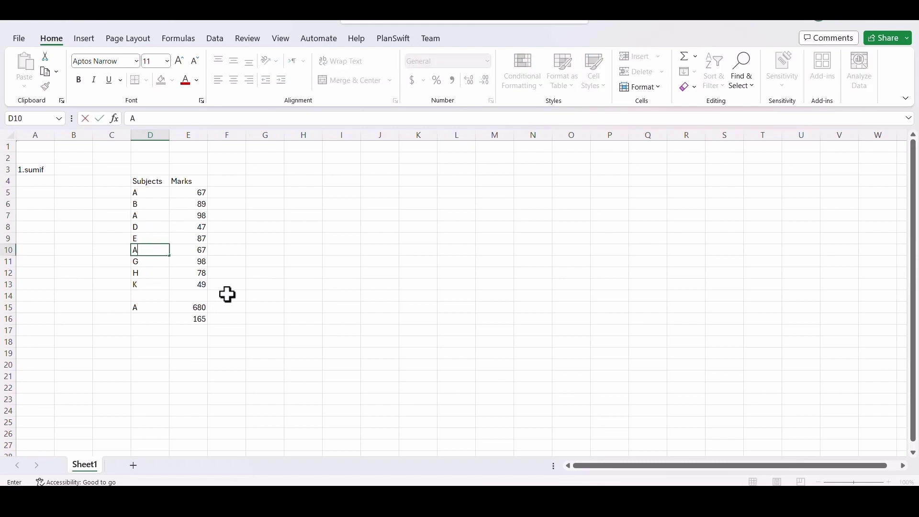
pyautogui.click(254, 283)
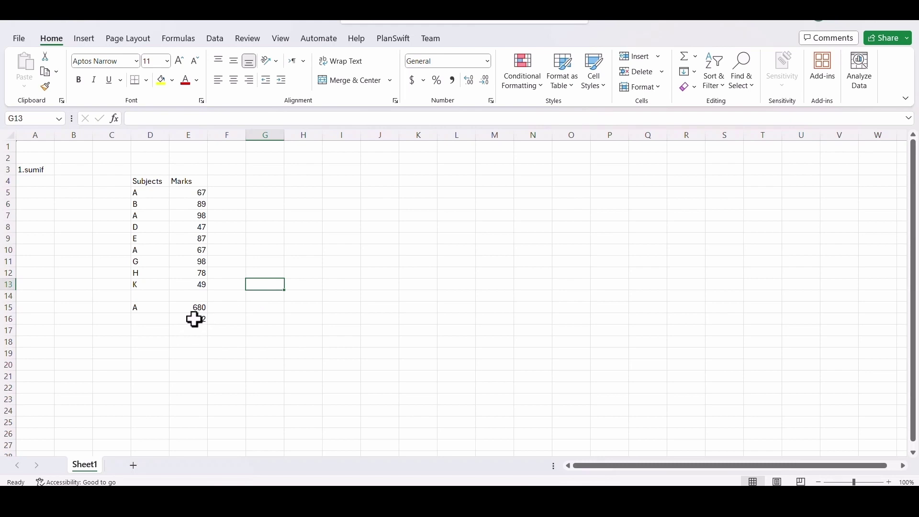
# Change the subjects in cells D8, D11 and D13 to B
pyautogui.click(140, 227)
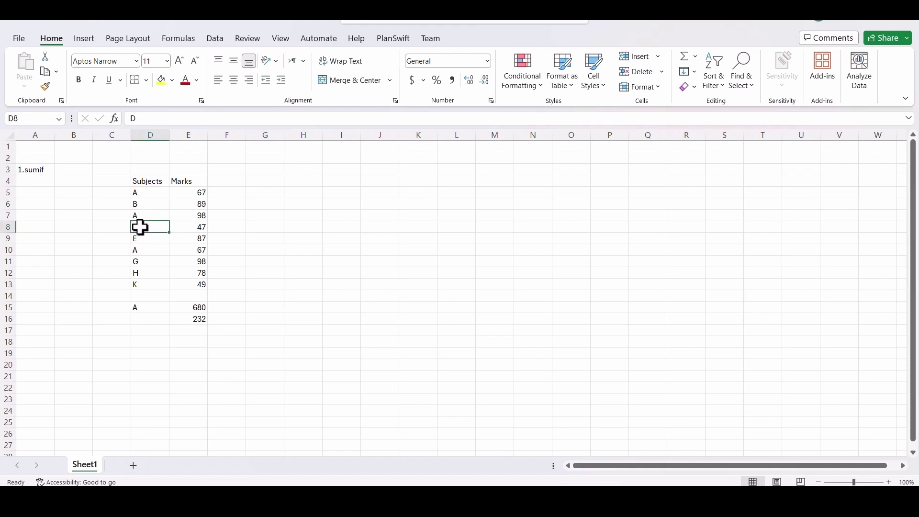
pyautogui.write('B')
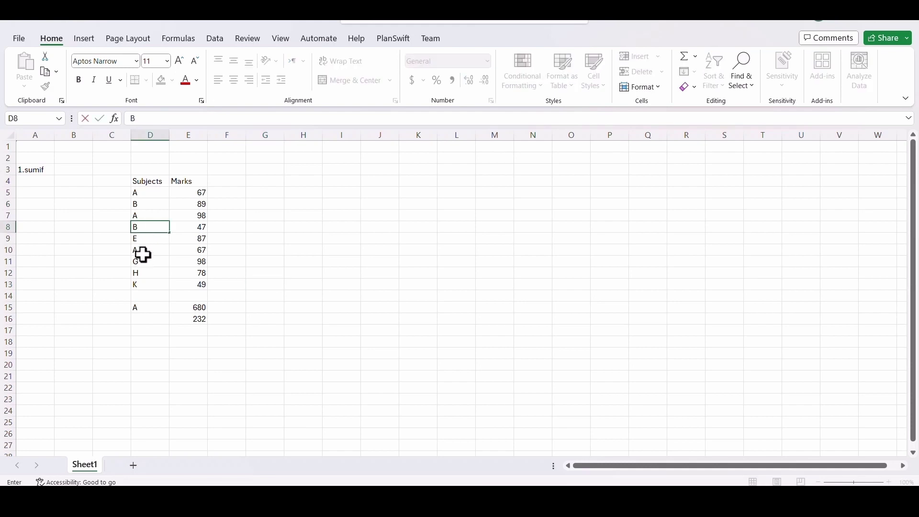
pyautogui.click(142, 260)
pyautogui.write('B')
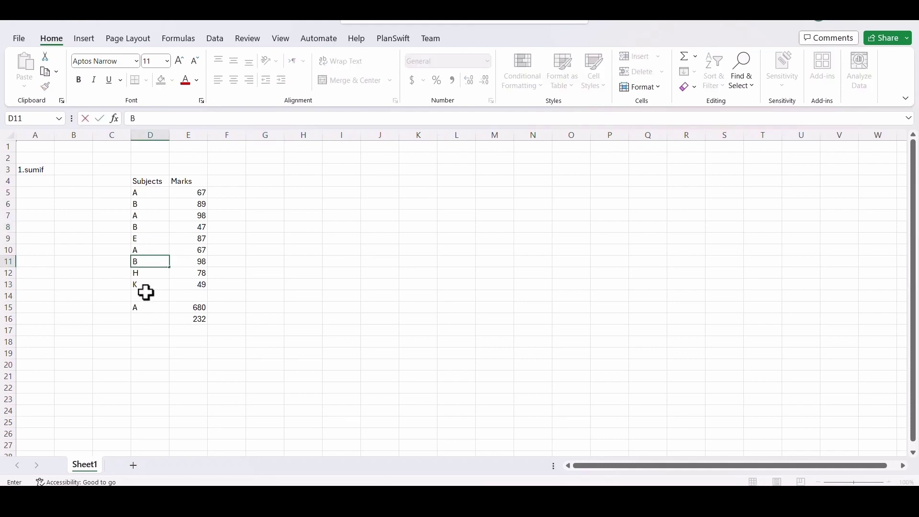
pyautogui.click(146, 285)
pyautogui.write('B')
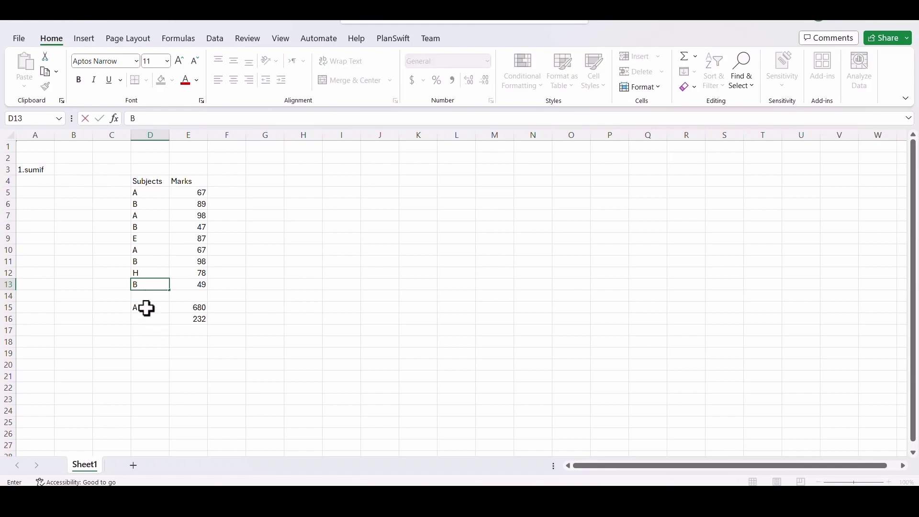
# Set the SUMIF criterion in cell D15 to B
pyautogui.click(146, 308)
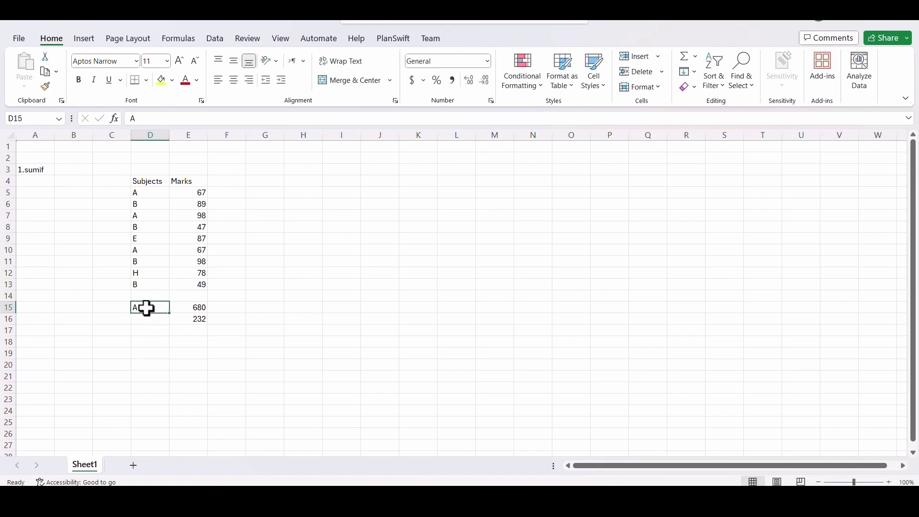
pyautogui.write('B')
pyautogui.click(264, 331)
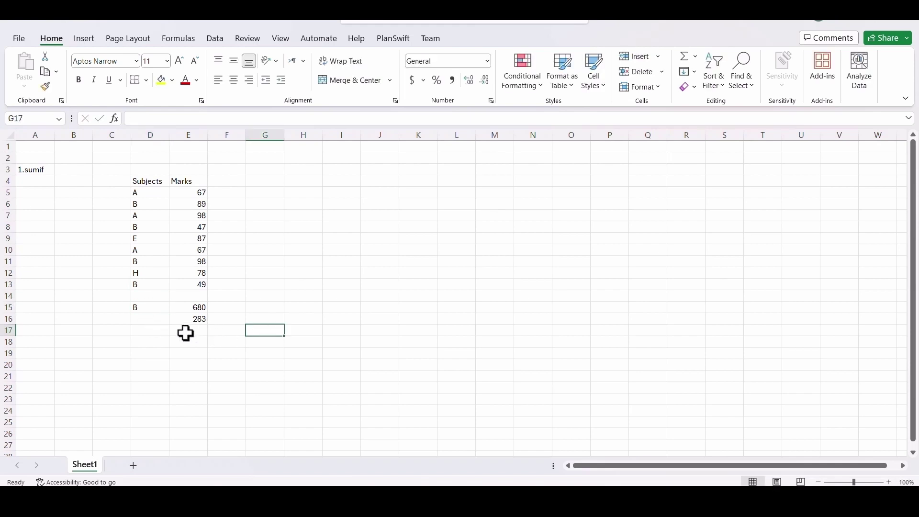
# Add up the individual marks for subject B in cell G16 with the formula =E13+E11+E8+E6 as a cross-check
pyautogui.click(254, 320)
pyautogui.write('=')
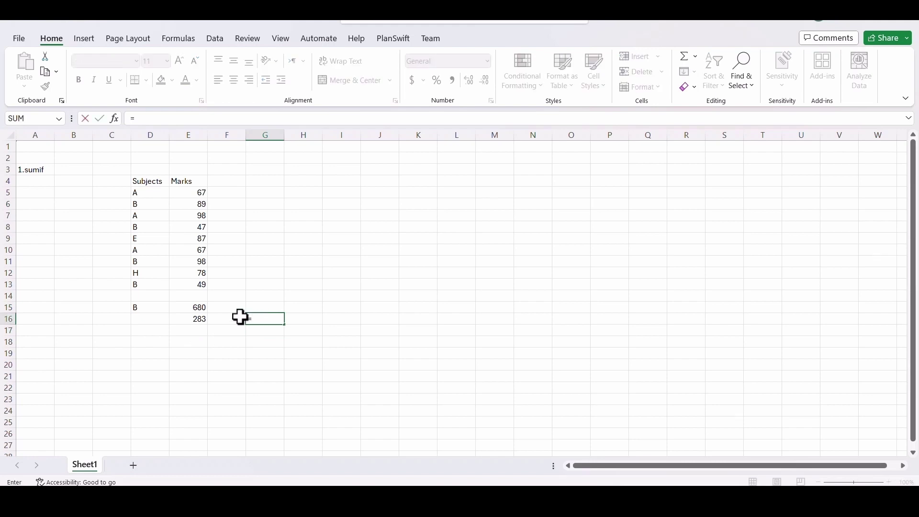
pyautogui.click(199, 287)
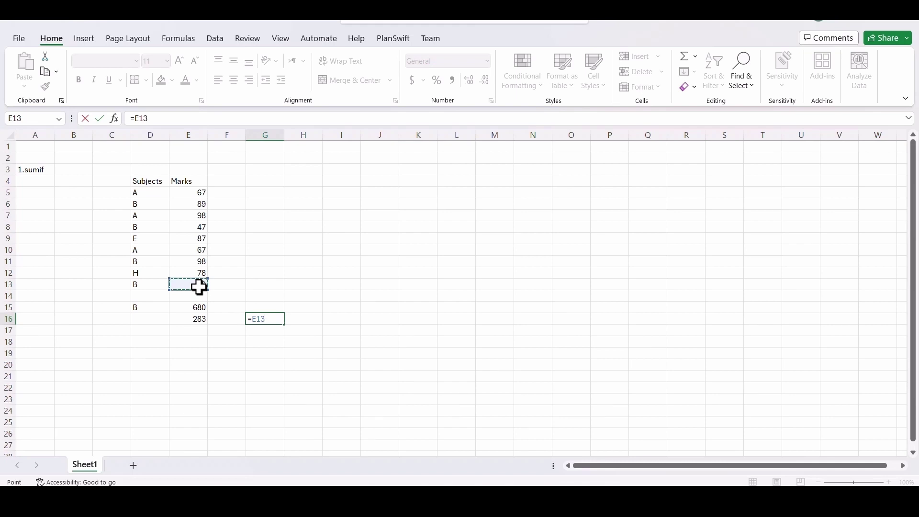
pyautogui.write('+')
pyautogui.click(200, 263)
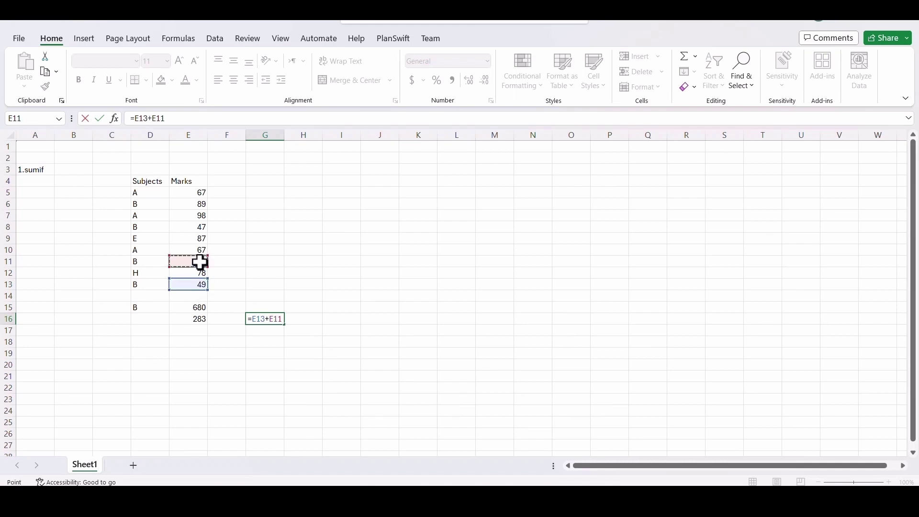
pyautogui.write('+')
pyautogui.click(195, 227)
pyautogui.write('+')
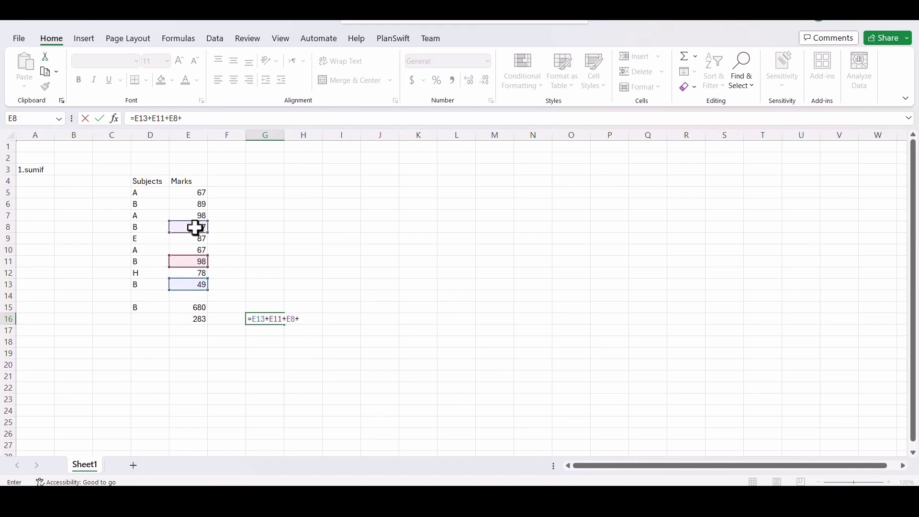
pyautogui.click(197, 205)
pyautogui.press('Return')
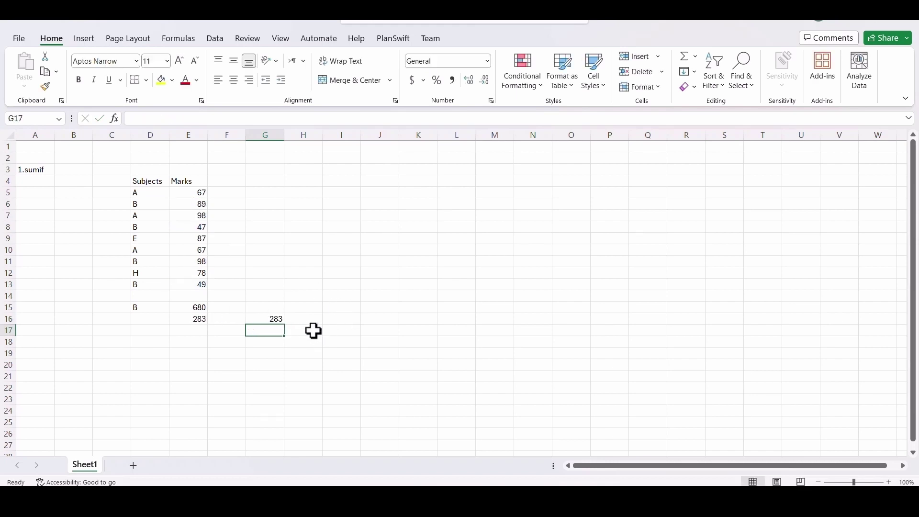
# Change the label in cell A3 to "1.sumifs"
pyautogui.doubleClick(43, 170)
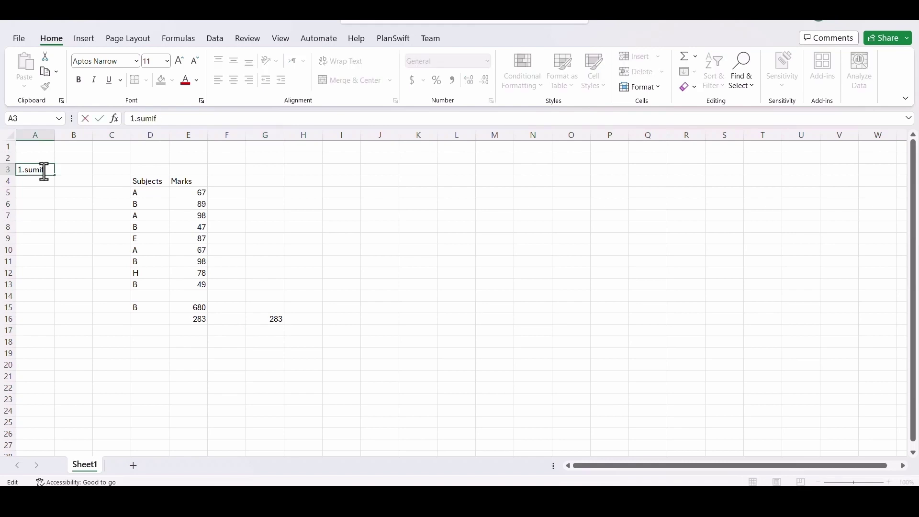
pyautogui.write('s')
pyautogui.click(70, 243)
# Fill cells C5 to C13 with a different student first name for each row of marks
pyautogui.click(103, 197)
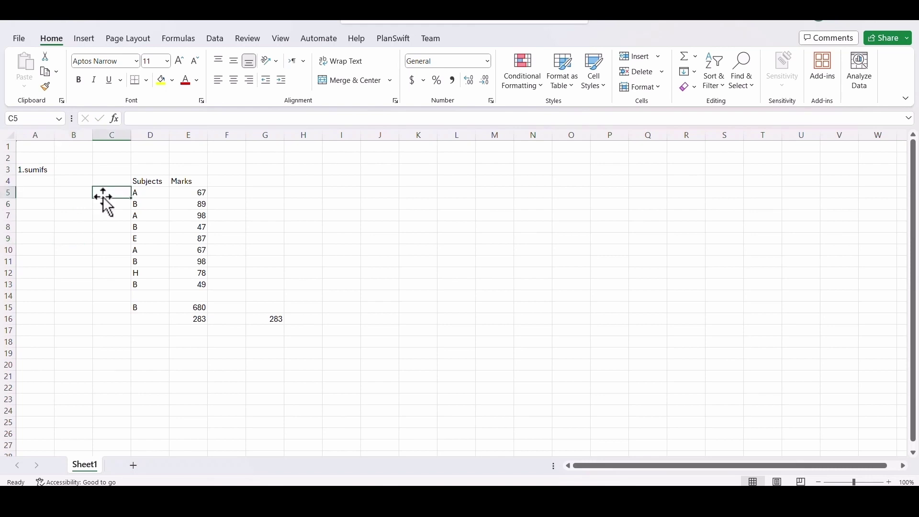
pyautogui.write('To')
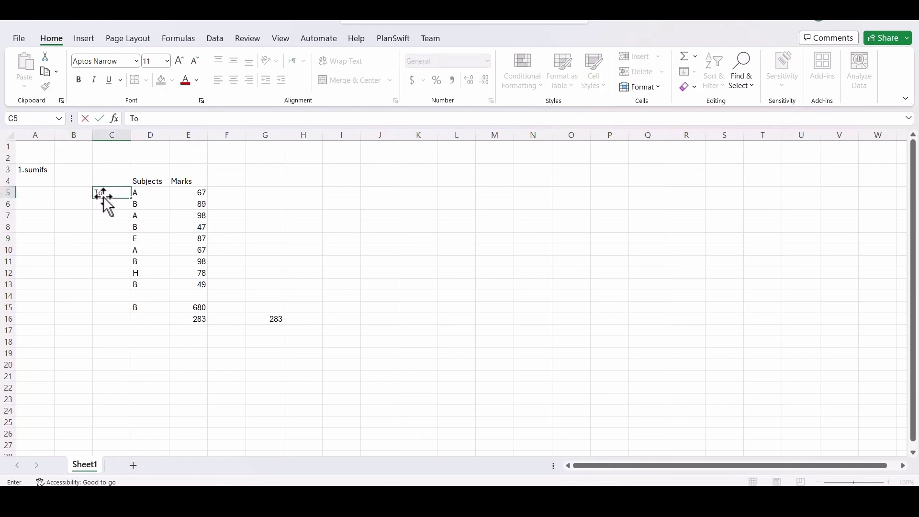
pyautogui.write('m')
pyautogui.press('Return')
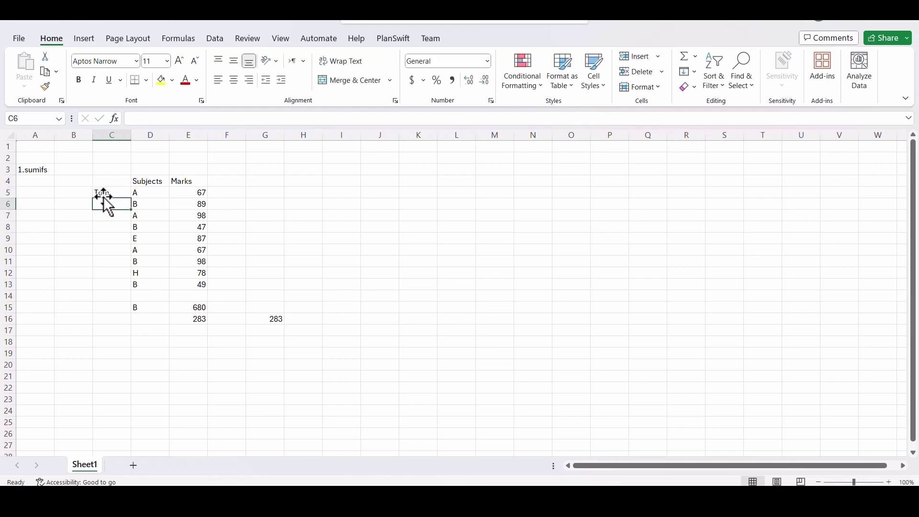
pyautogui.write('Bob')
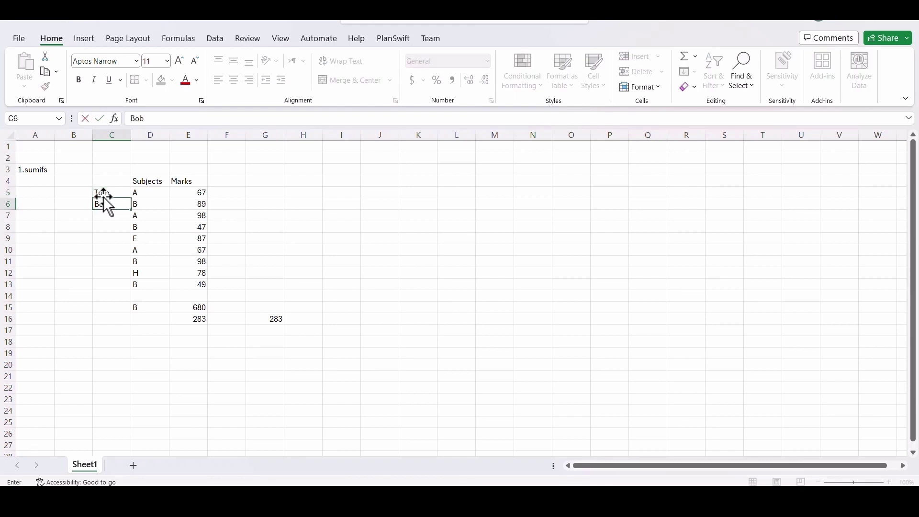
pyautogui.press('Return')
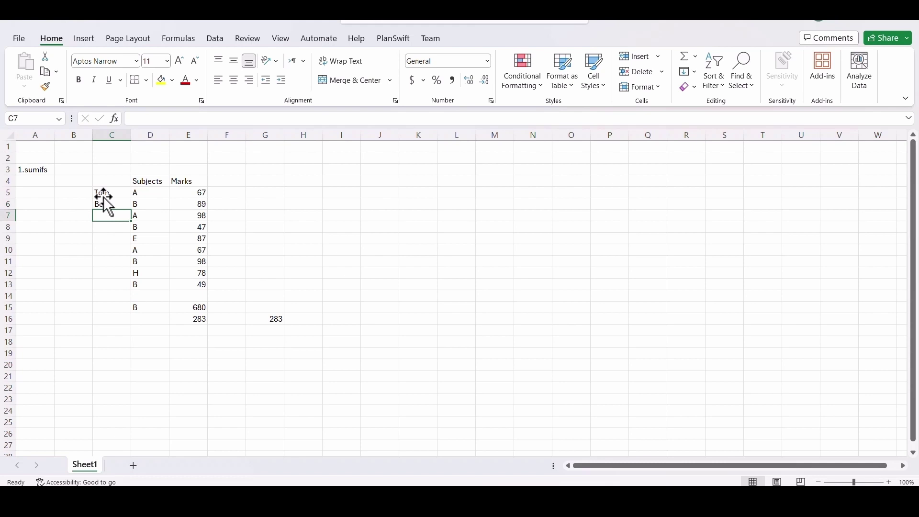
pyautogui.write('Jani')
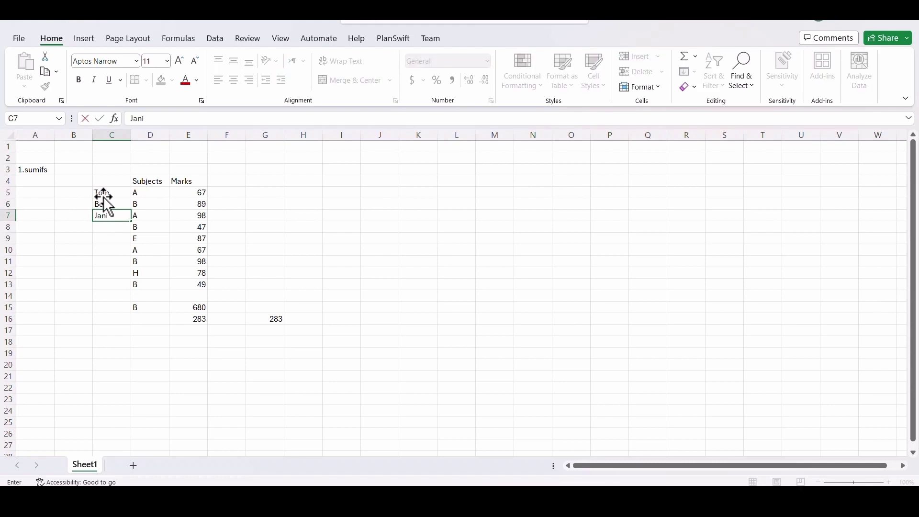
pyautogui.write('ce')
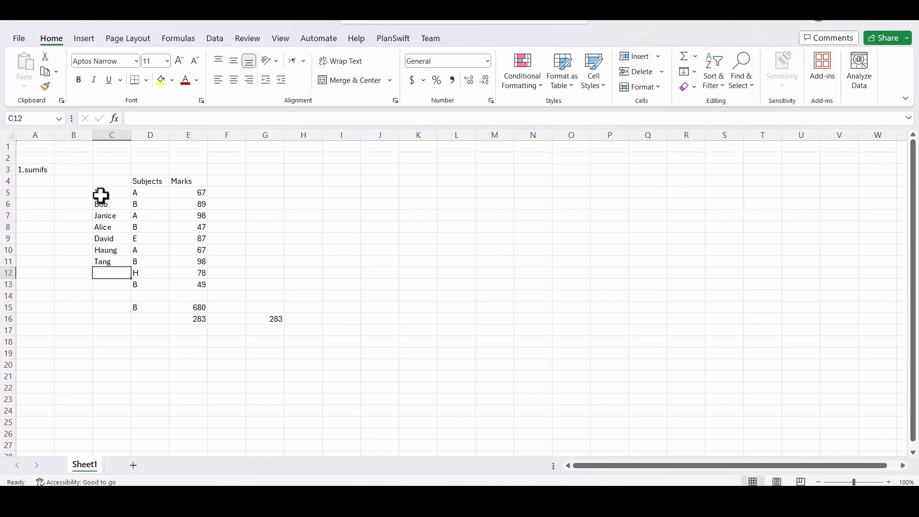
pyautogui.write('Victoria')
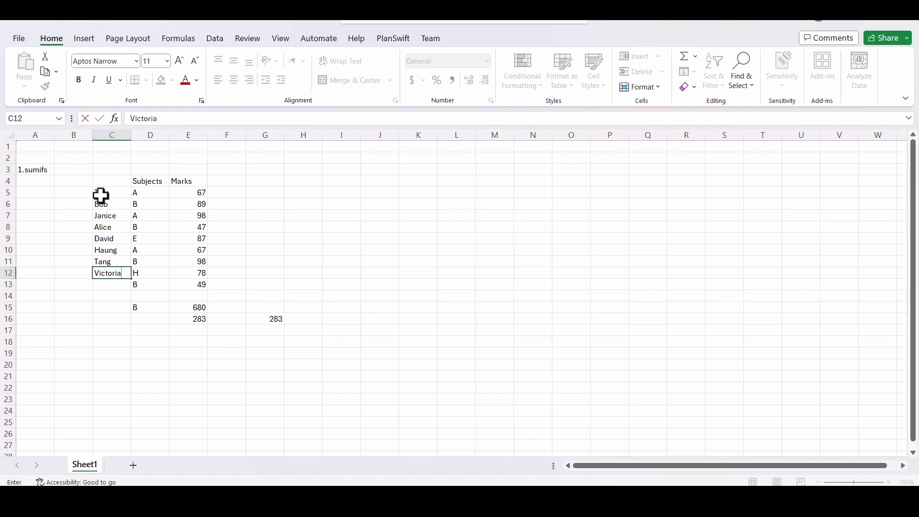
pyautogui.press('Return')
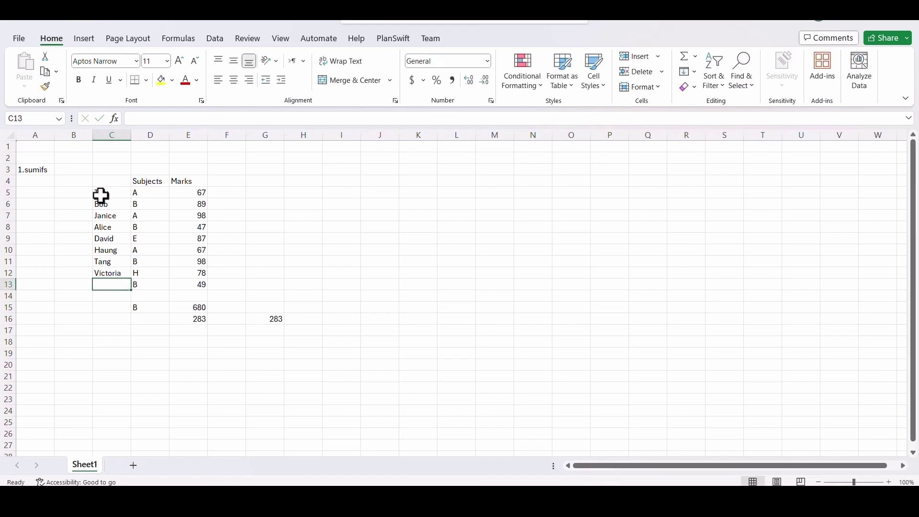
pyautogui.write('Fer')
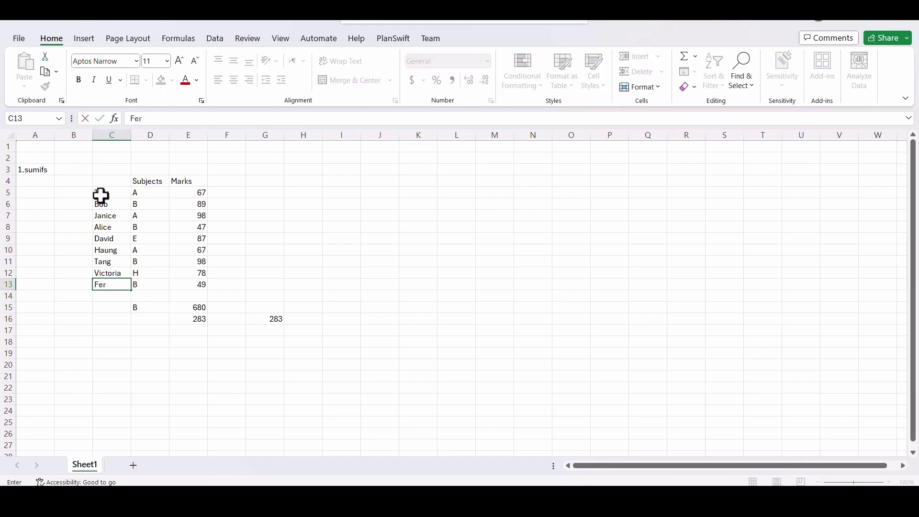
pyautogui.write('uas')
pyautogui.press('Return')
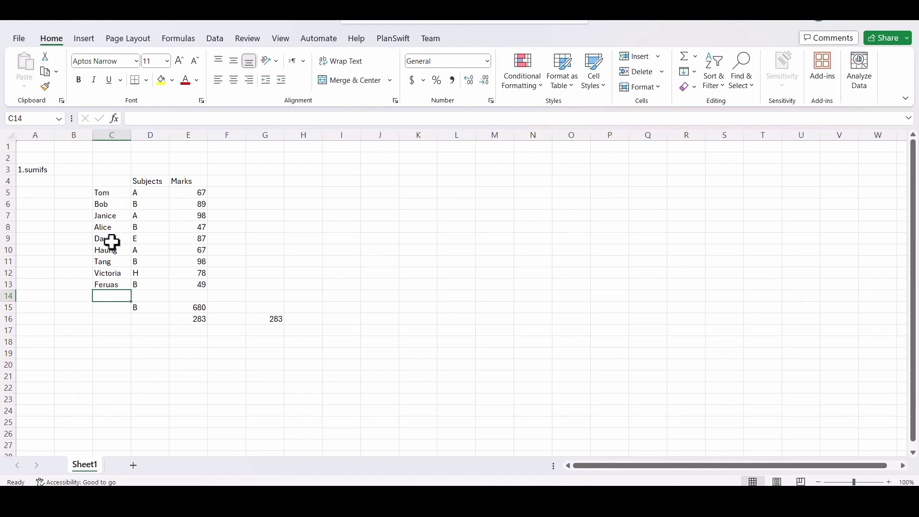
# Replace the student names in cells C8 and C13 with the same name as in cell C5
pyautogui.click(106, 228)
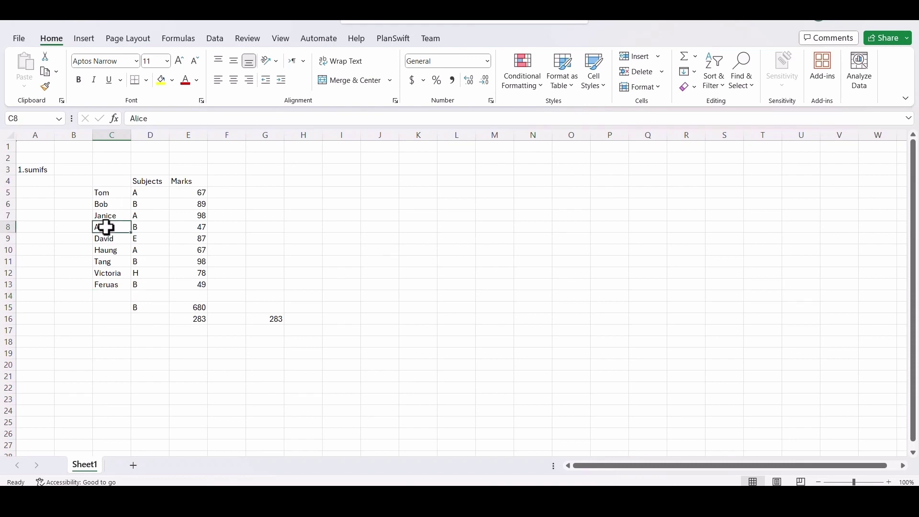
pyautogui.write('Tom')
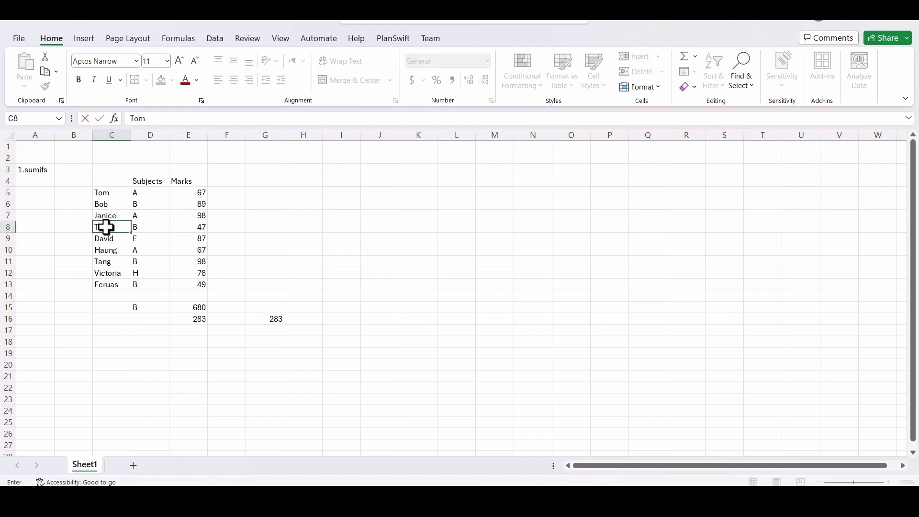
pyautogui.click(108, 263)
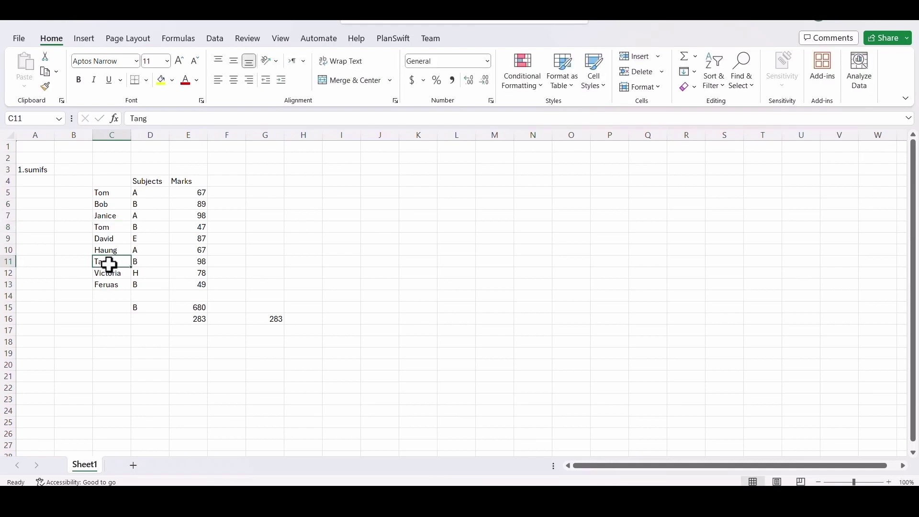
pyautogui.click(108, 286)
pyautogui.write('Tom')
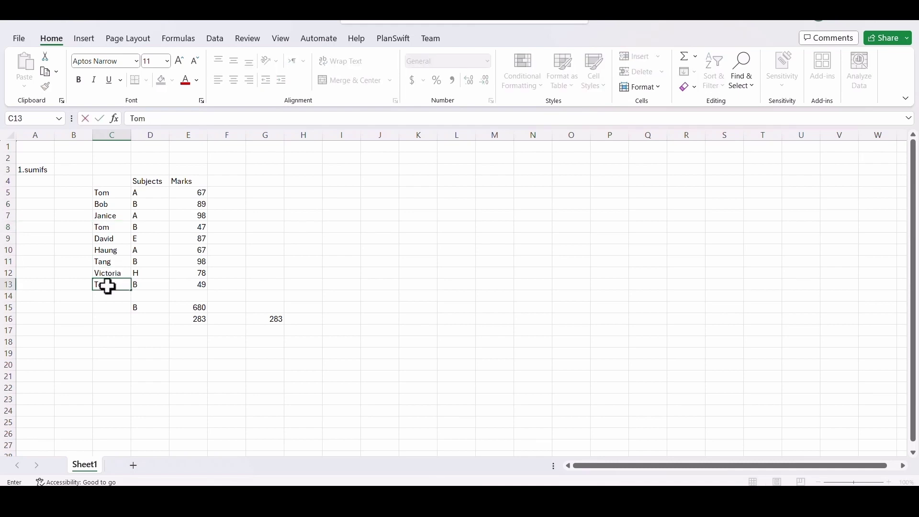
pyautogui.click(190, 355)
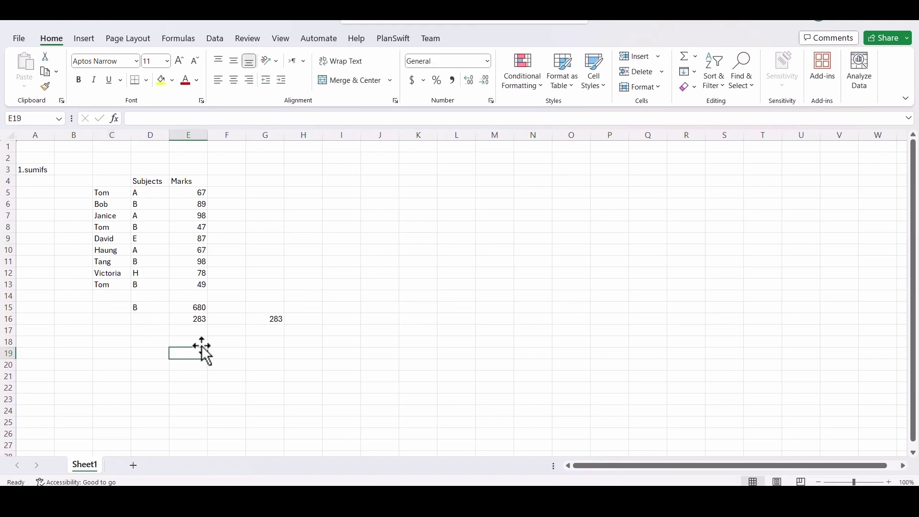
# Clear the SUMIF formula and its cross-check from the range E16:G17
pyautogui.moveTo(198, 323); pyautogui.dragTo(284, 327)
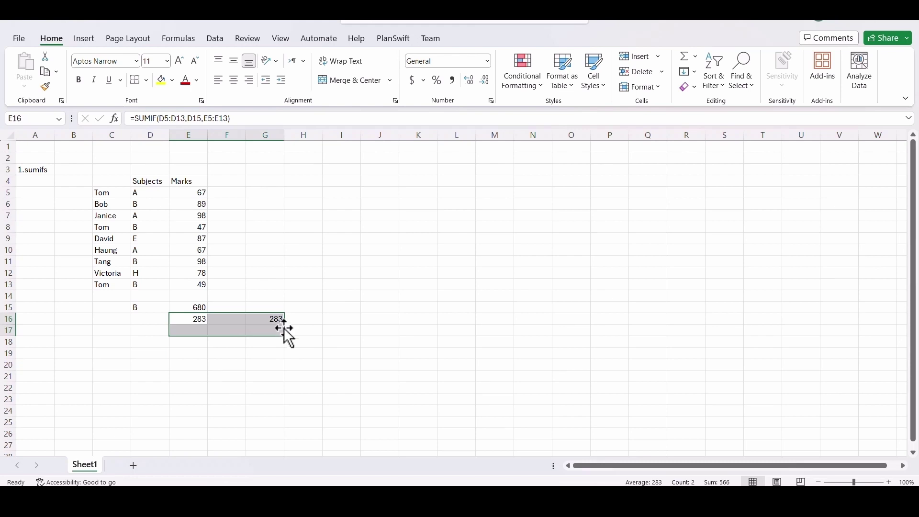
pyautogui.press('Delete')
pyautogui.click(197, 321)
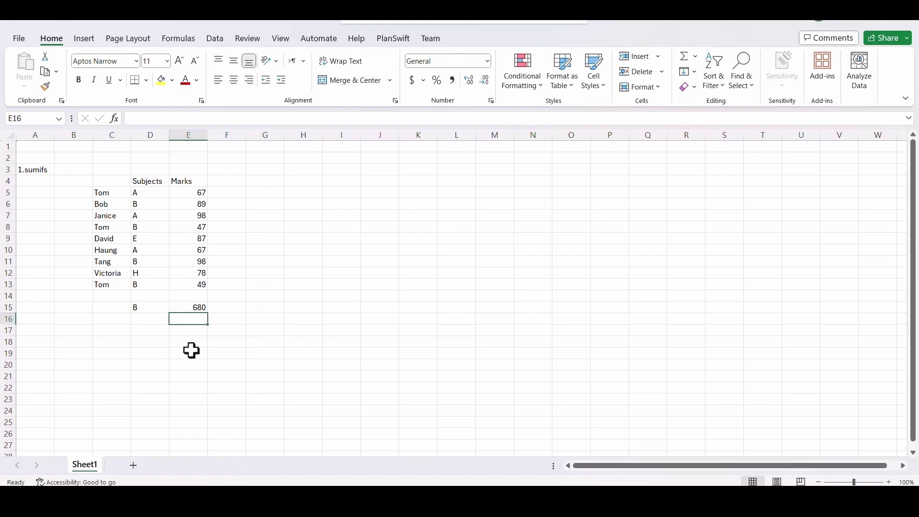
# Start a SUMIFS formula in cell E17 with sum range E5:E13, first criteria range D5:D13 and criterion D15
pyautogui.click(193, 332)
pyautogui.write('=')
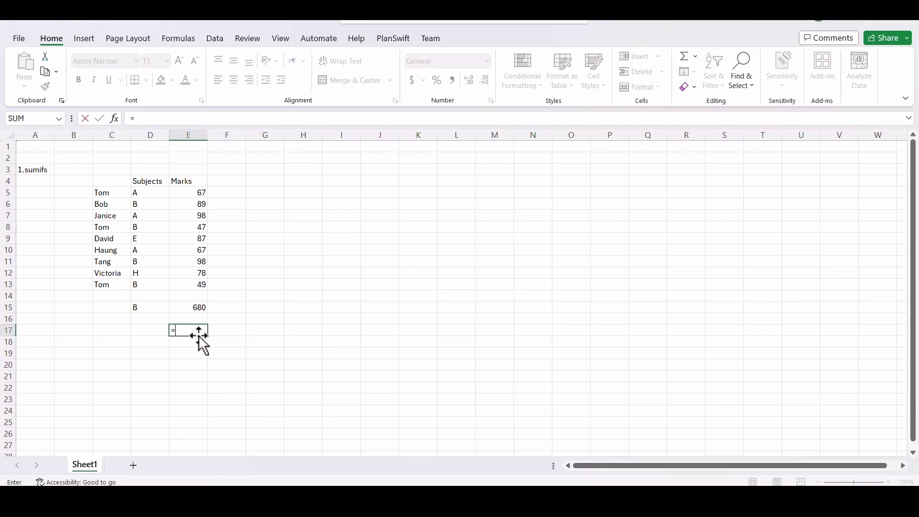
pyautogui.write('sum')
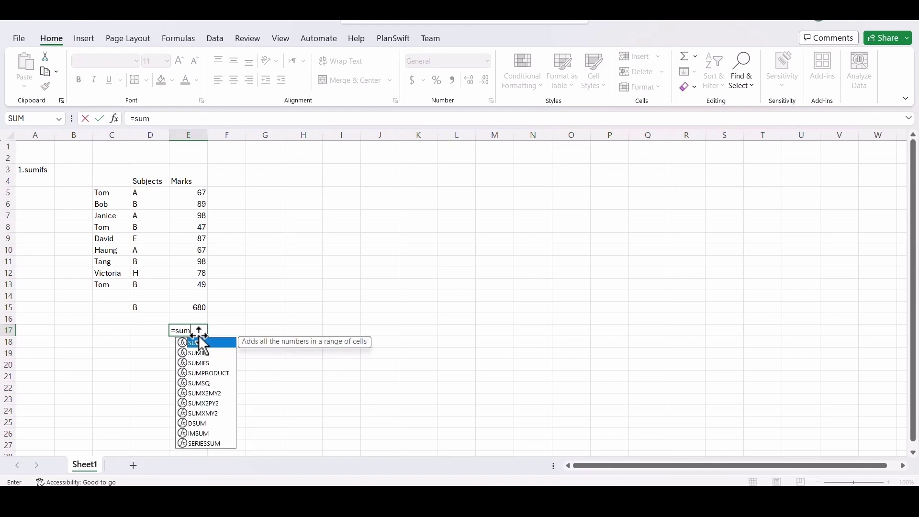
pyautogui.write('ifs')
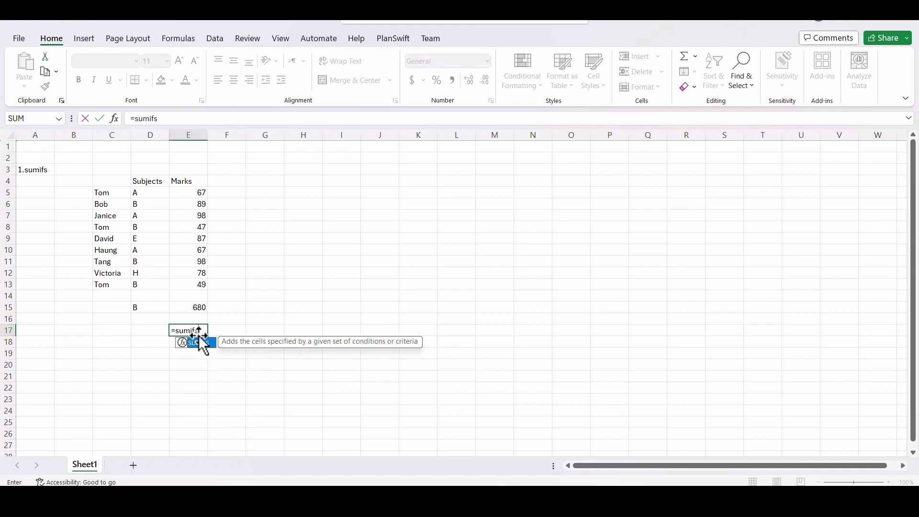
pyautogui.write('(')
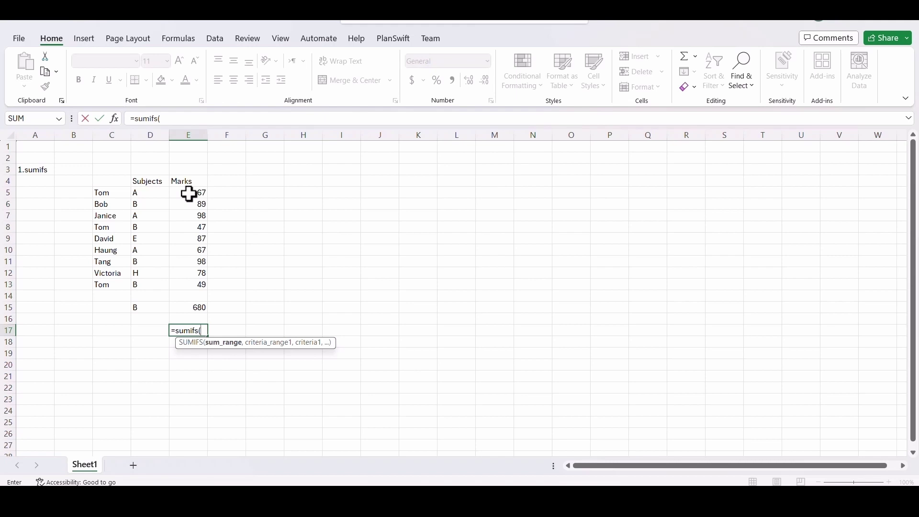
pyautogui.moveTo(189, 193); pyautogui.dragTo(194, 282)
pyautogui.write(',')
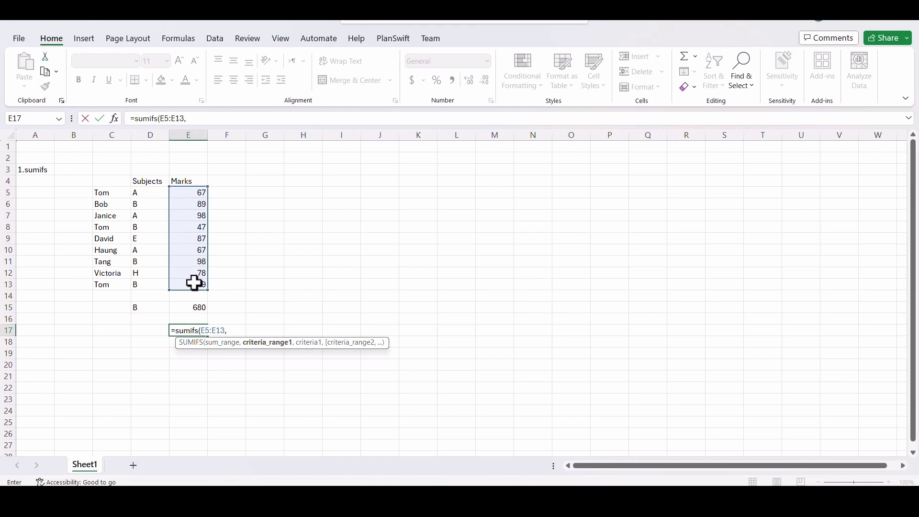
pyautogui.moveTo(143, 195); pyautogui.dragTo(148, 284)
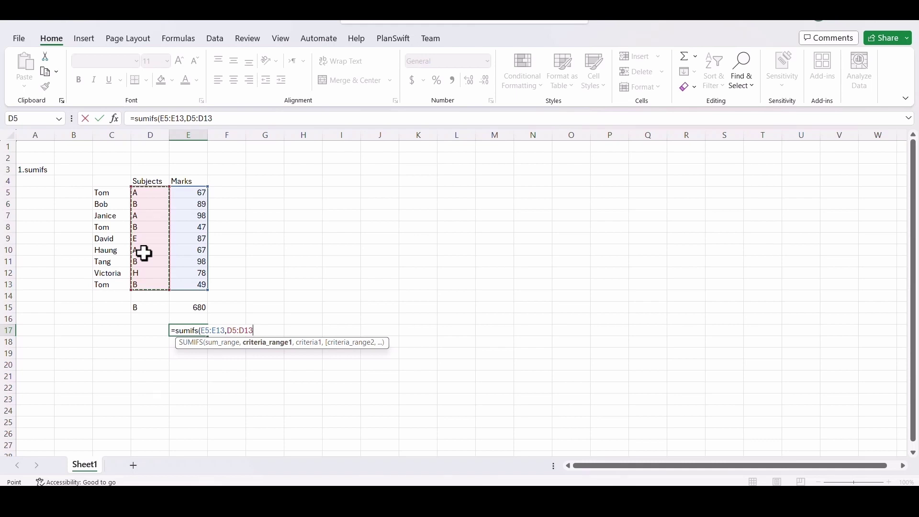
pyautogui.write(',')
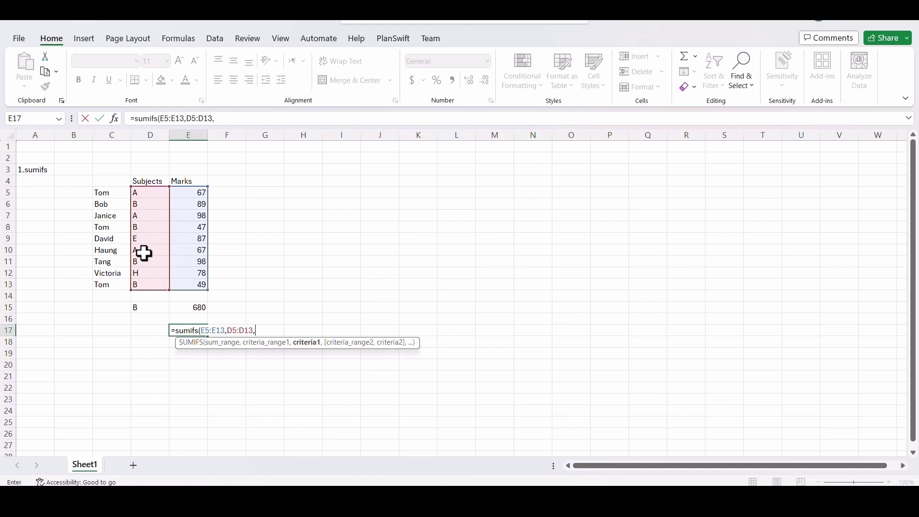
pyautogui.click(153, 309)
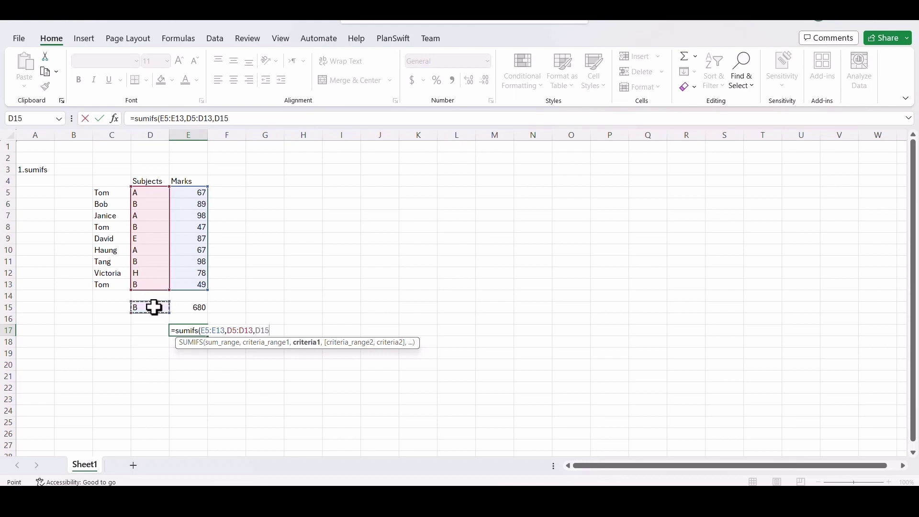
pyautogui.write(',')
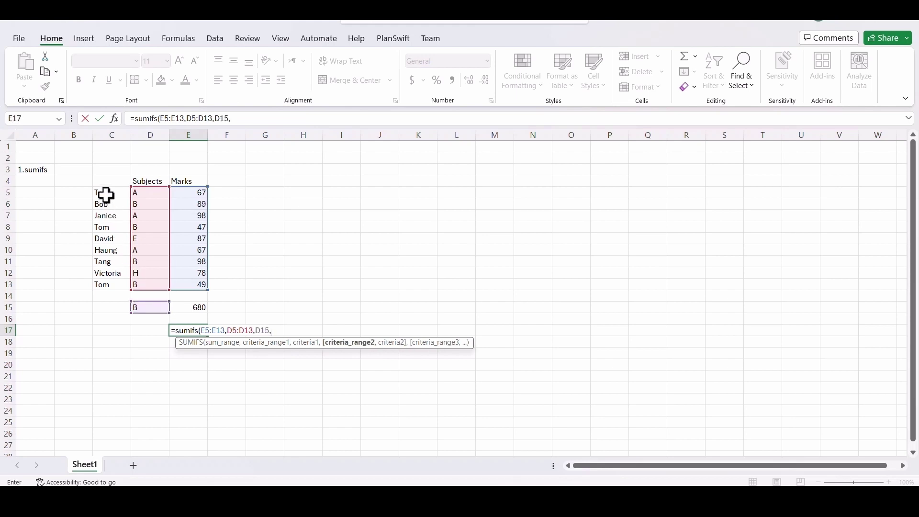
# Add C5:C13 as the second criteria range with criterion C15 and complete the SUMIFS formula
pyautogui.moveTo(107, 194); pyautogui.dragTo(115, 283)
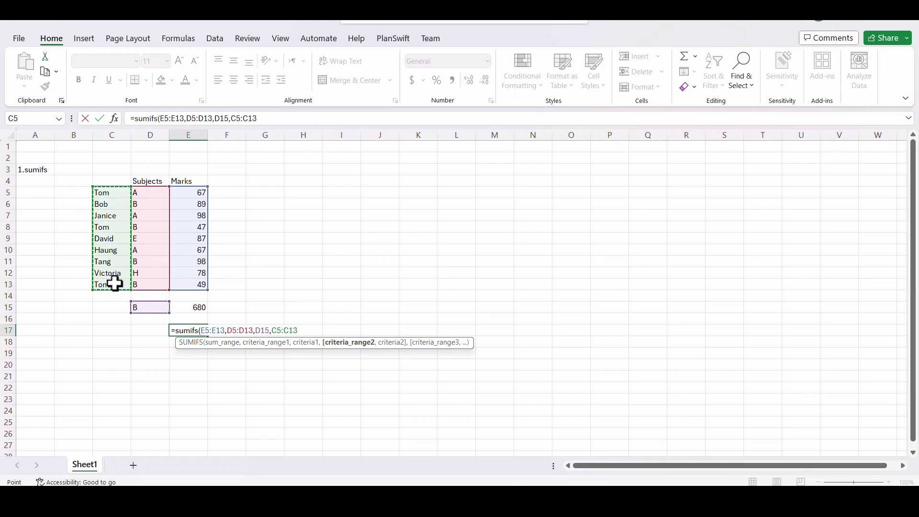
pyautogui.write(',')
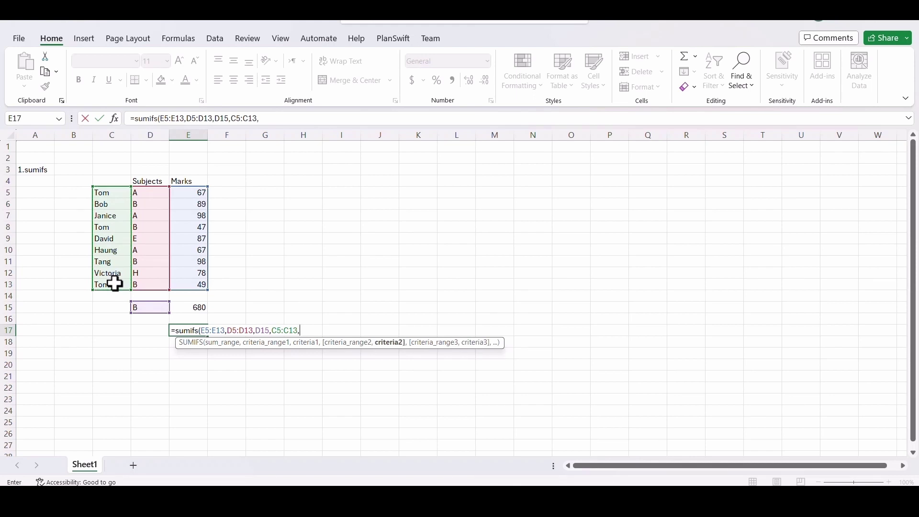
pyautogui.click(116, 308)
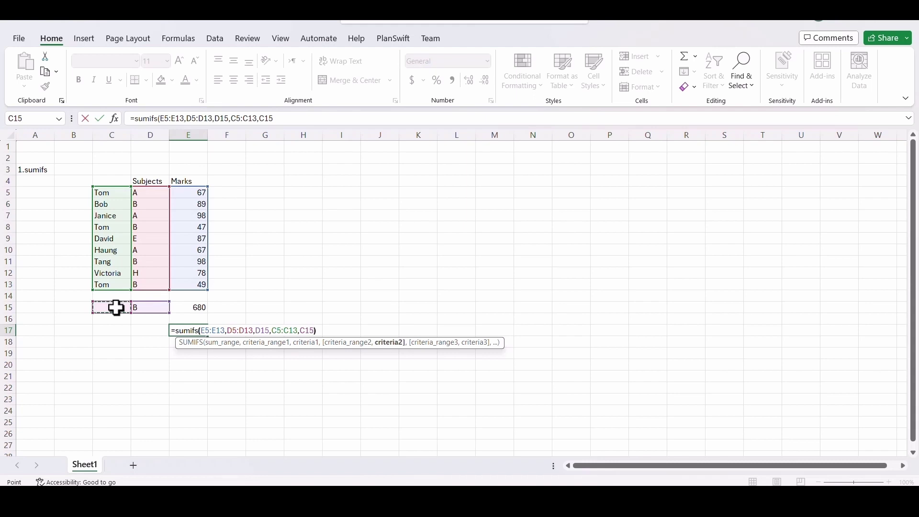
pyautogui.write(')')
pyautogui.press('Return')
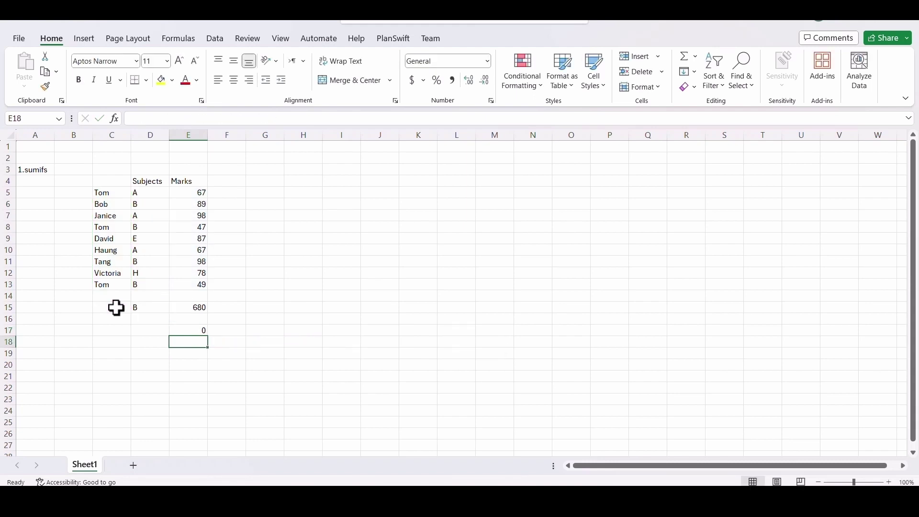
# Enter the repeated student's name from cell C5 as the name criterion in cell C15
pyautogui.click(116, 308)
pyautogui.write('To')
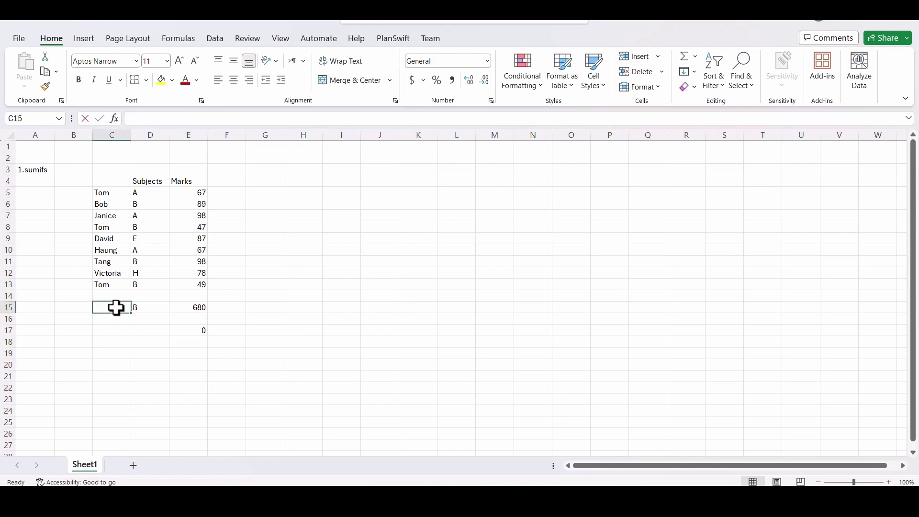
pyautogui.write('m')
pyautogui.press('Return')
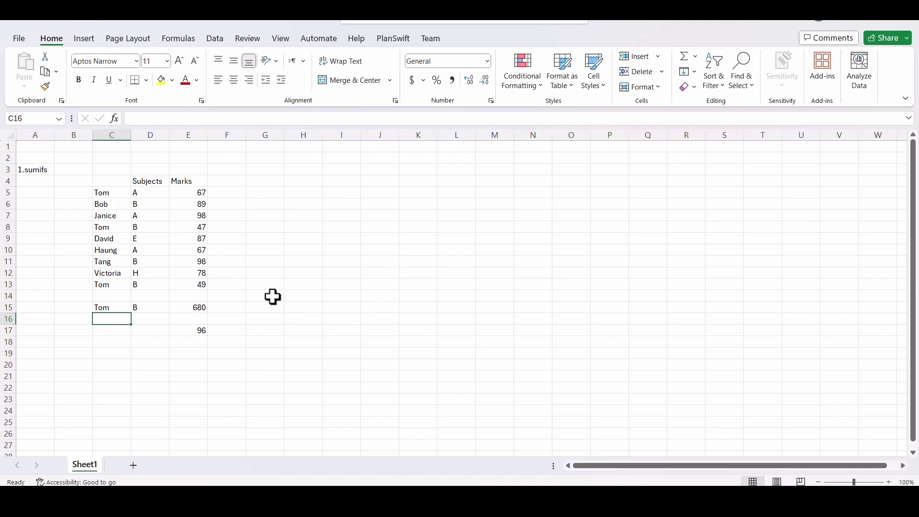
# Cross-check the SUMIFS result in cell G17 by adding the matching marks with the formula =E13+E8
pyautogui.click(273, 332)
pyautogui.write('=')
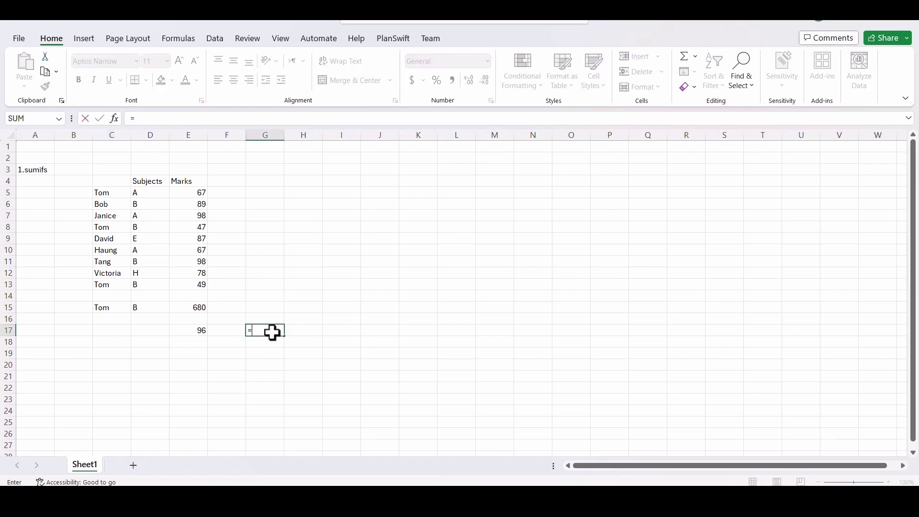
pyautogui.click(200, 288)
pyautogui.write('+')
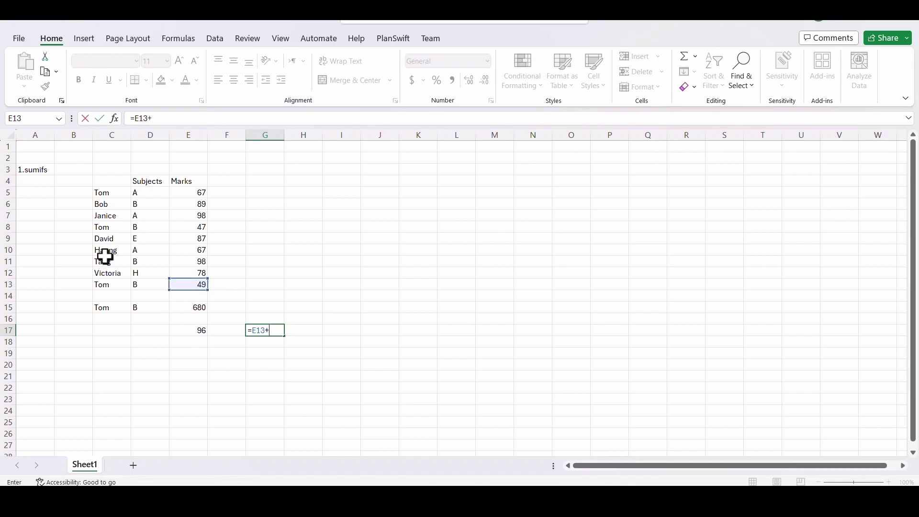
pyautogui.click(193, 227)
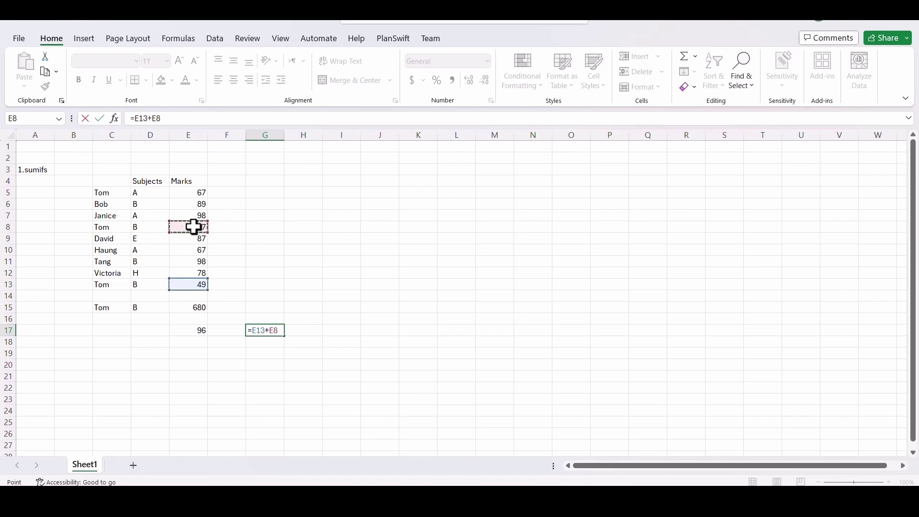
pyautogui.press('Return')
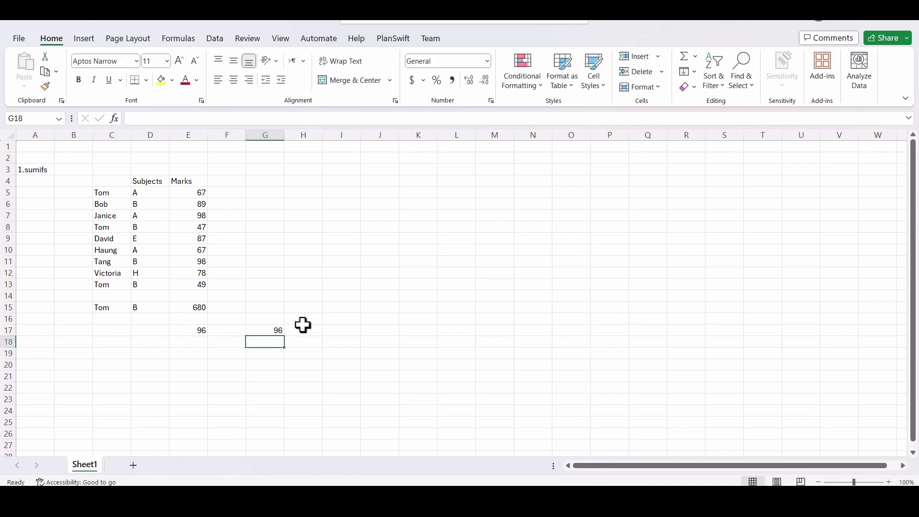
# Change the heading in cell A3 to 2.average and clear the SUMIFS criteria and results from the range C15:G18
pyautogui.click(44, 169)
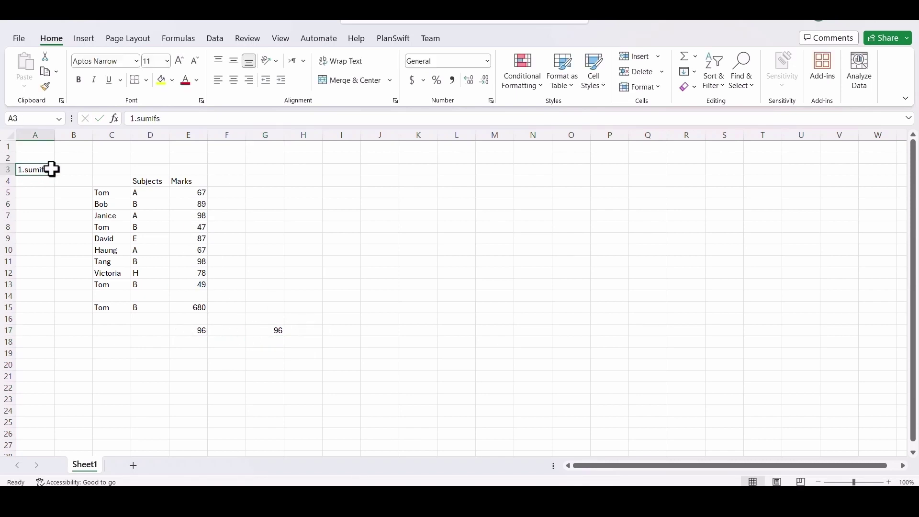
pyautogui.write('2')
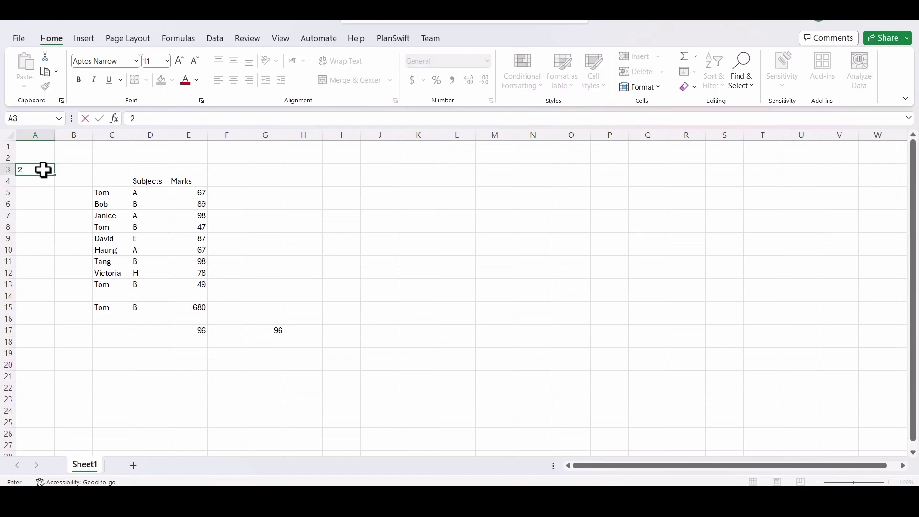
pyautogui.write('.average')
pyautogui.click(198, 379)
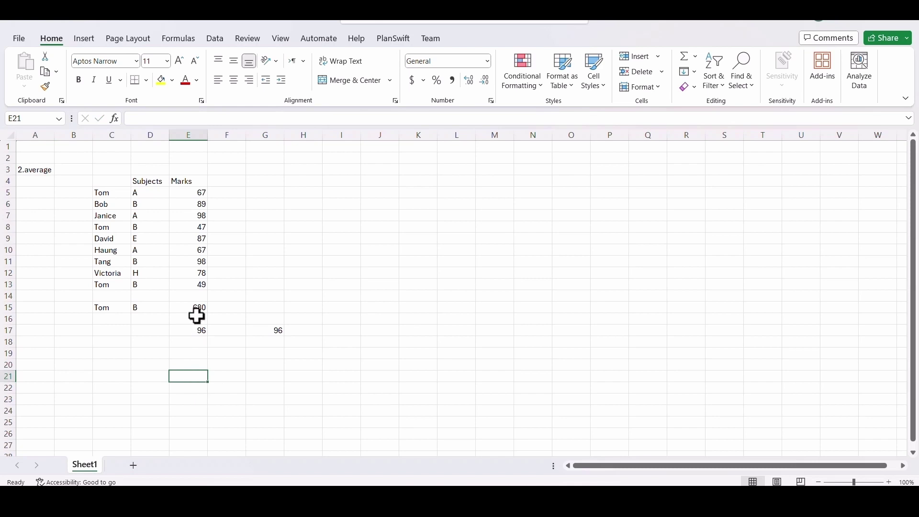
pyautogui.moveTo(100, 308); pyautogui.dragTo(248, 338)
pyautogui.press('Delete')
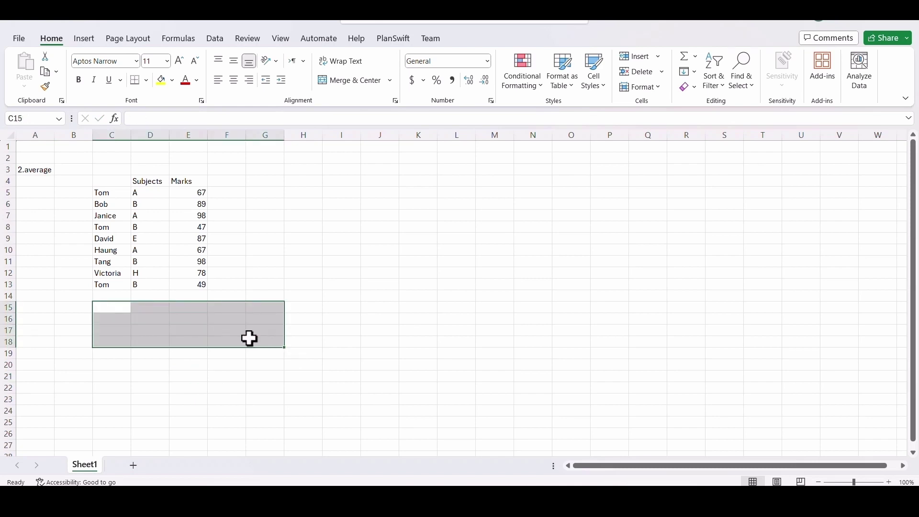
# Calculate the average of the marks E5:E13 in cell E15 with the AVERAGE function
pyautogui.click(189, 306)
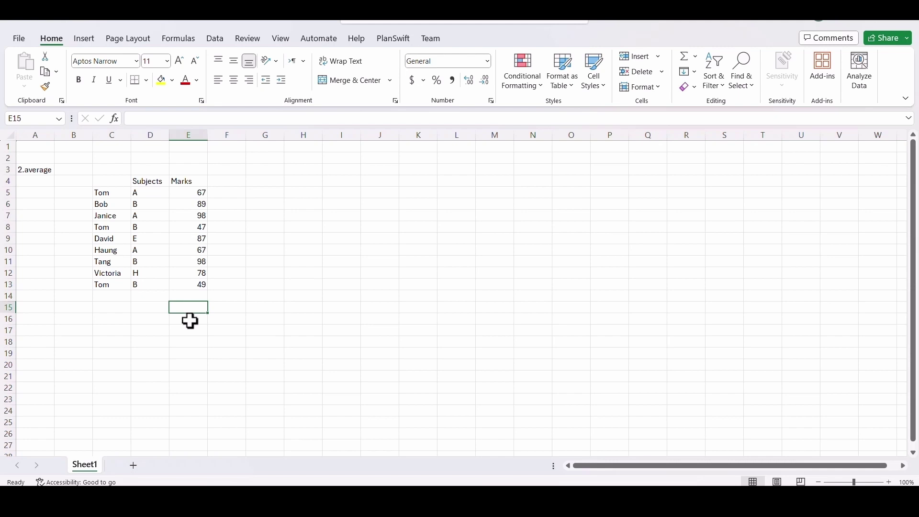
pyautogui.write('=')
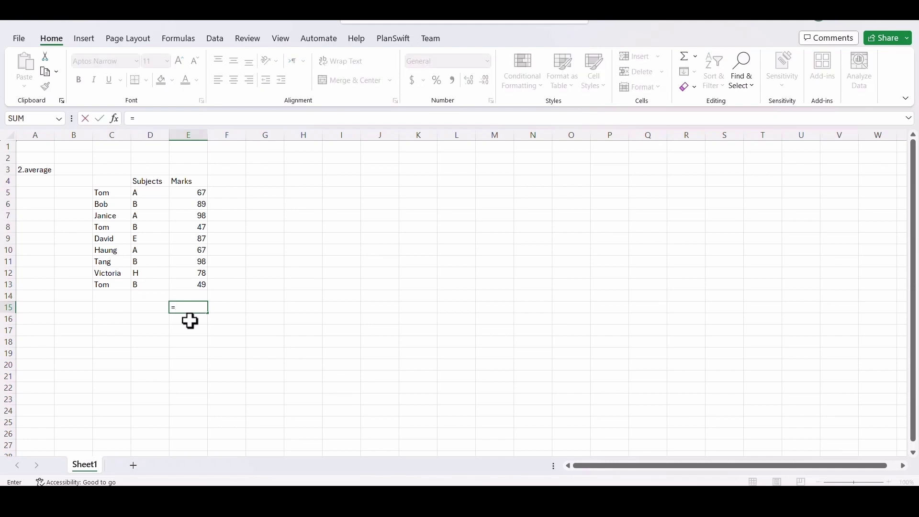
pyautogui.write('av')
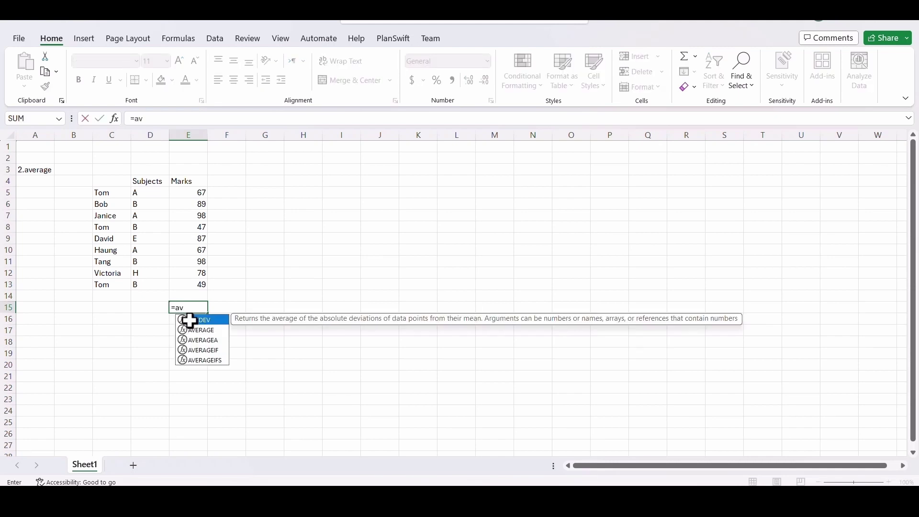
pyautogui.write('e')
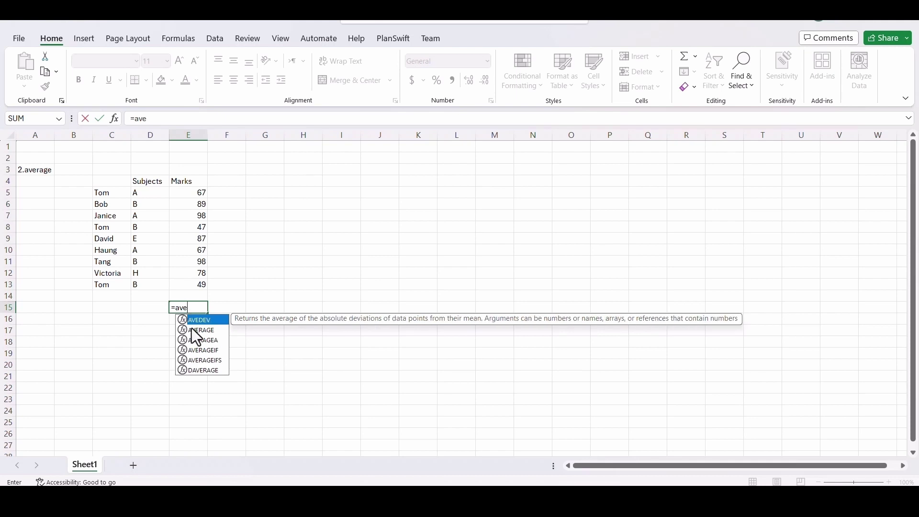
pyautogui.write('rage(')
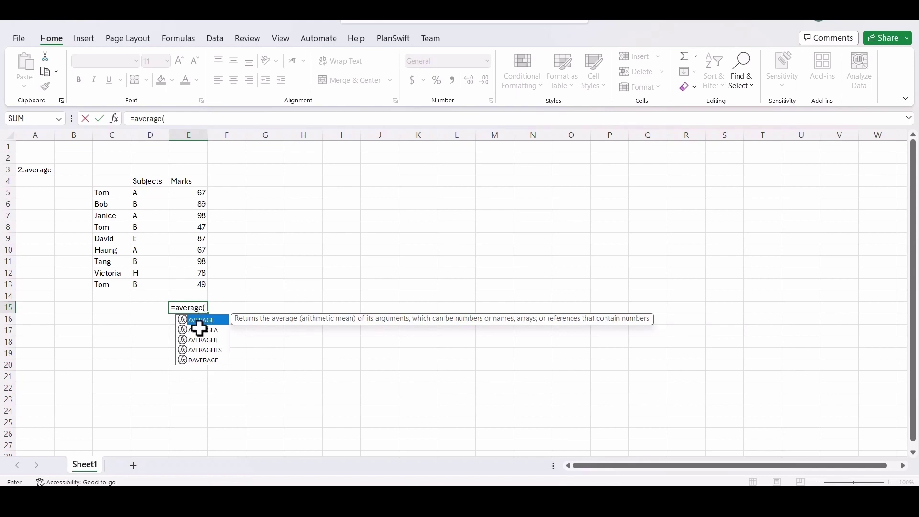
pyautogui.moveTo(193, 193); pyautogui.dragTo(187, 281)
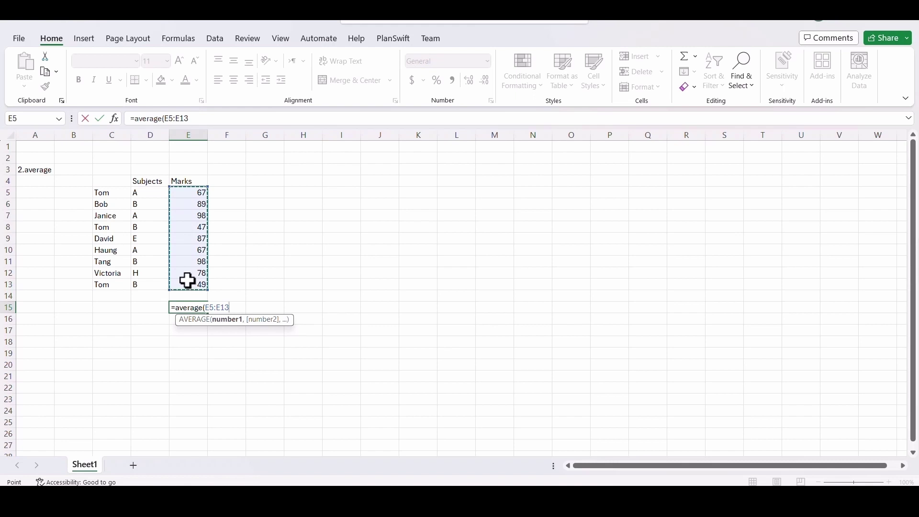
pyautogui.write(')')
pyautogui.press('Return')
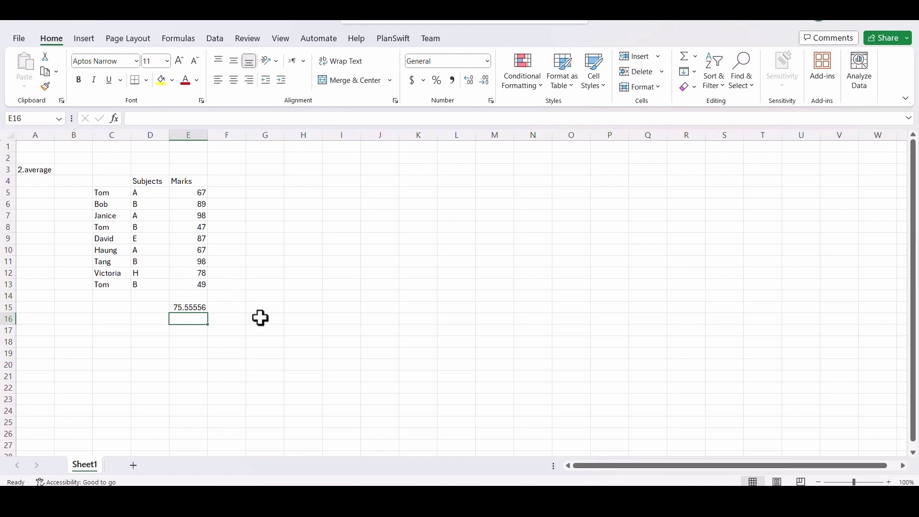
# Cross-check the average in cell F15 with the formula =SUM(E5:E13)/9
pyautogui.click(239, 310)
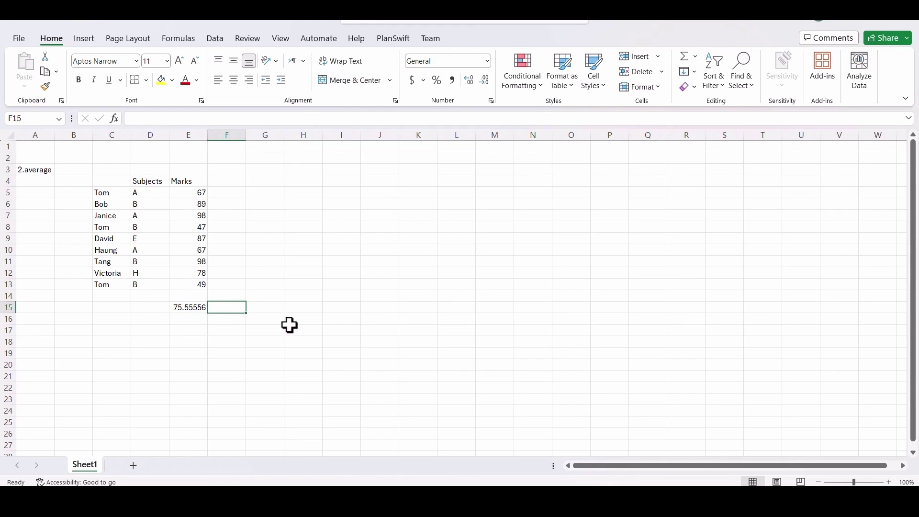
pyautogui.write('=sum')
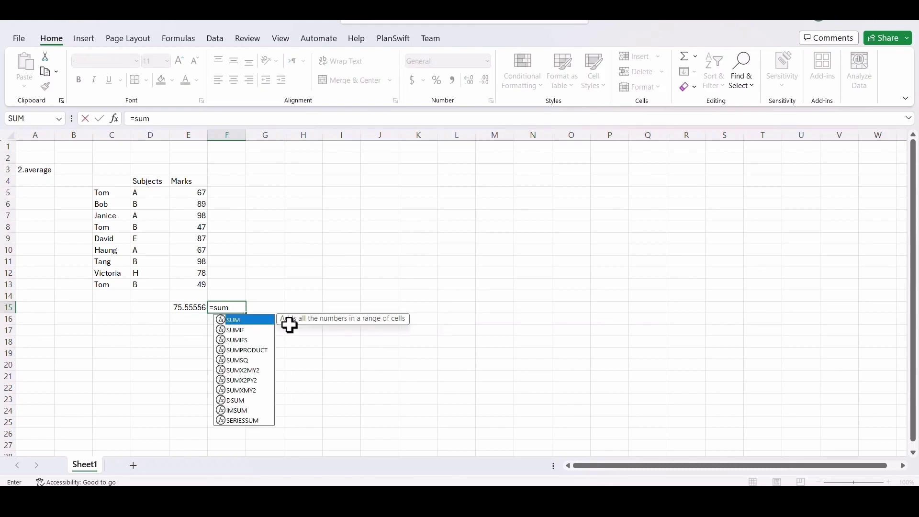
pyautogui.write('(')
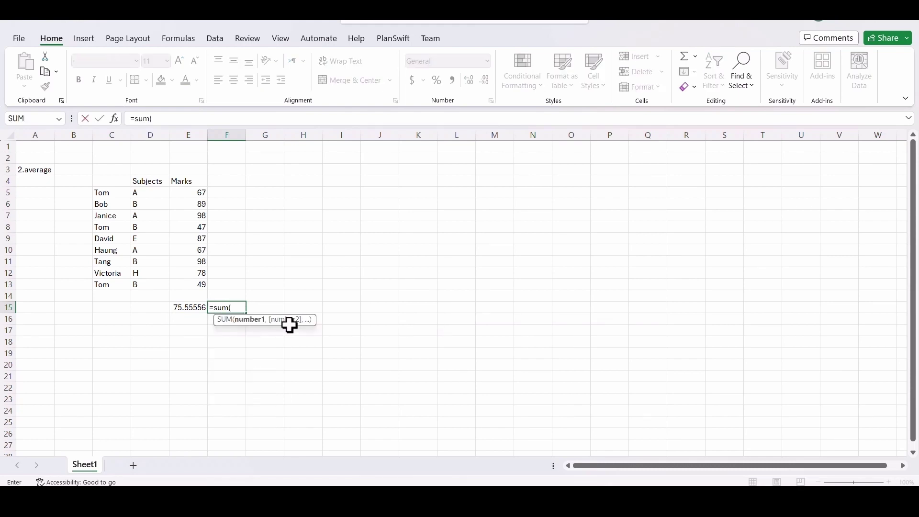
pyautogui.moveTo(205, 191); pyautogui.dragTo(200, 283)
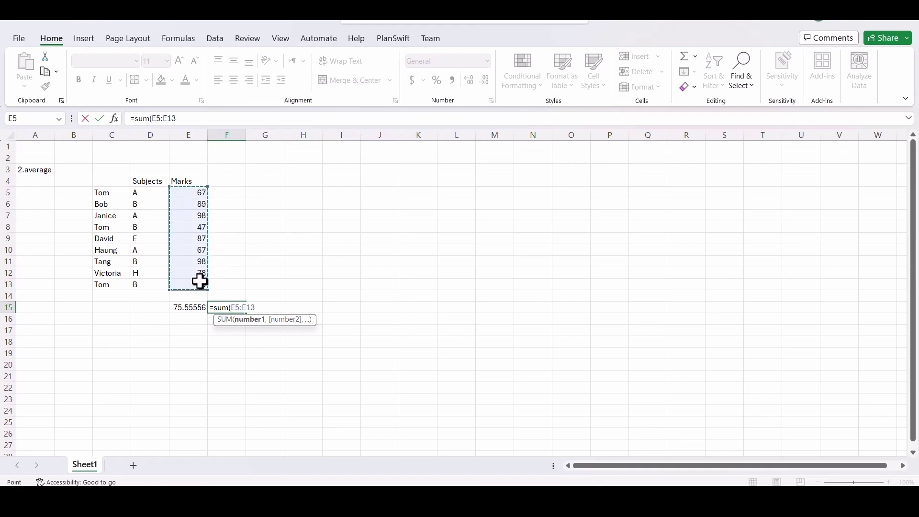
pyautogui.write(')/')
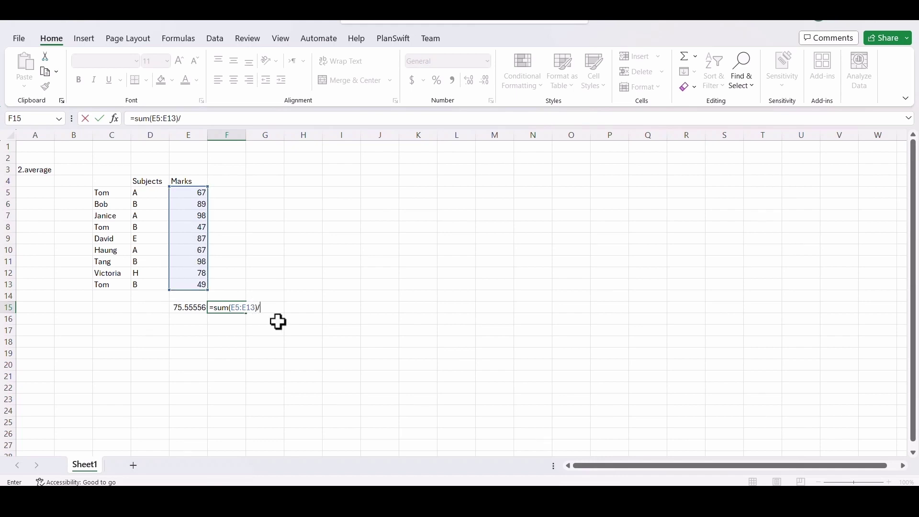
pyautogui.write('9')
pyautogui.press('Return')
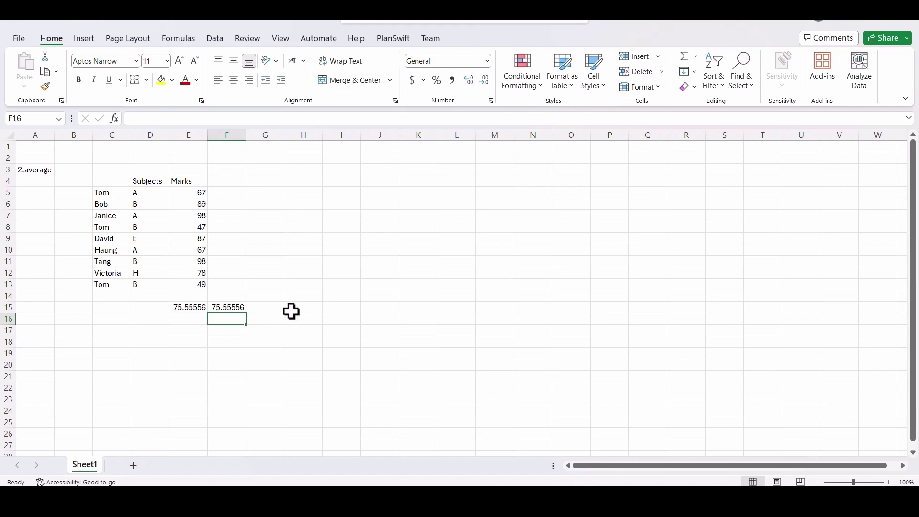
pyautogui.click(41, 172)
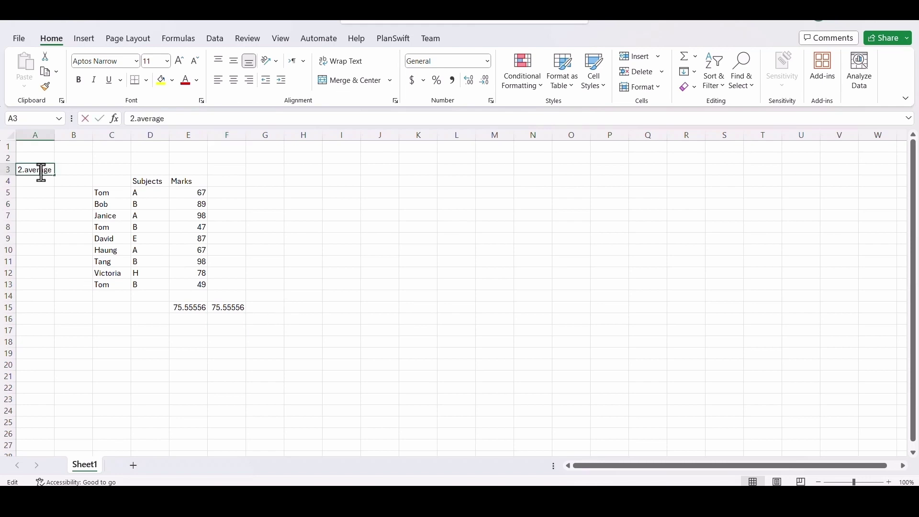
pyautogui.doubleClick(49, 171)
pyautogui.moveTo(49, 171); pyautogui.dragTo(15, 170)
pyautogui.write('3')
pyautogui.hotkey('ctrl', 'Return')
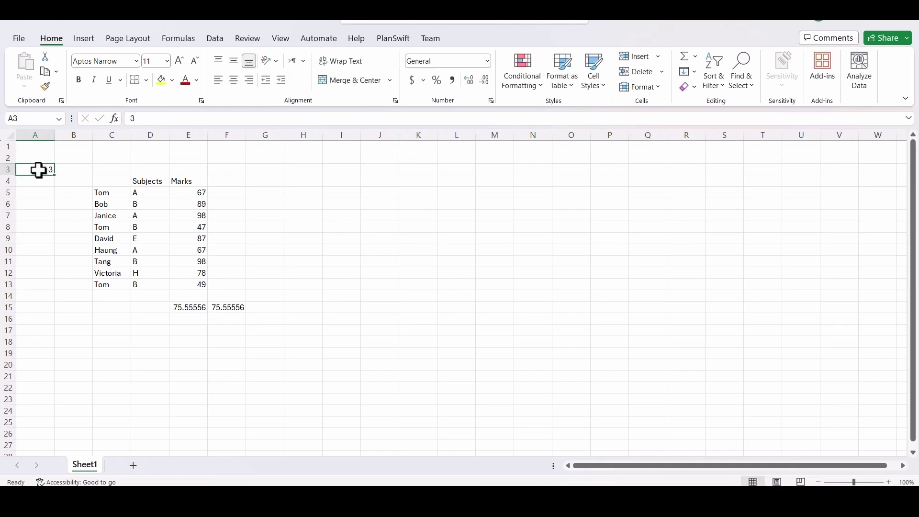
# List the function names sum, average and max in cells A3, A4 and A5
pyautogui.write('sum')
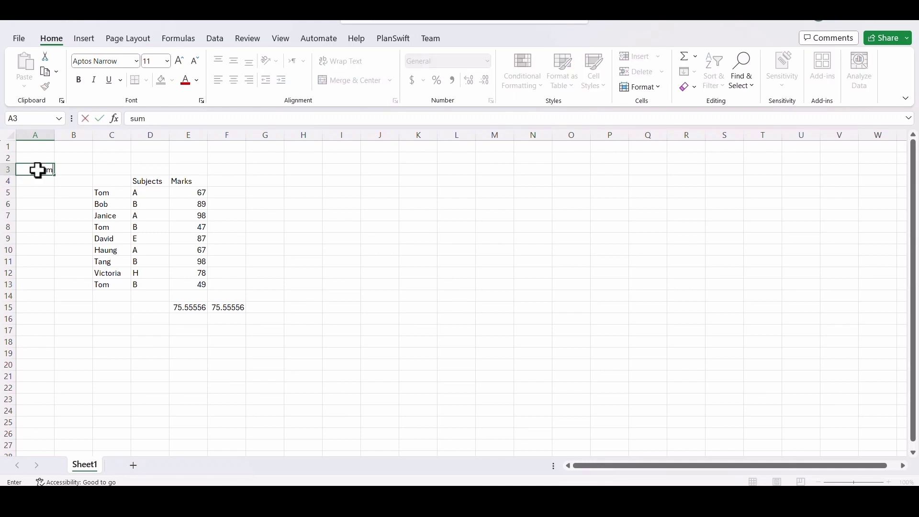
pyautogui.press('Return')
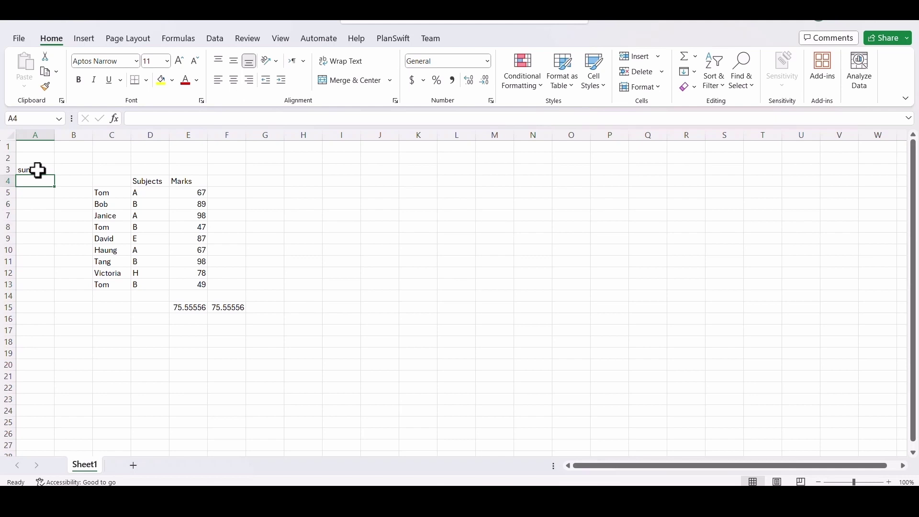
pyautogui.write('average')
pyautogui.press('Return')
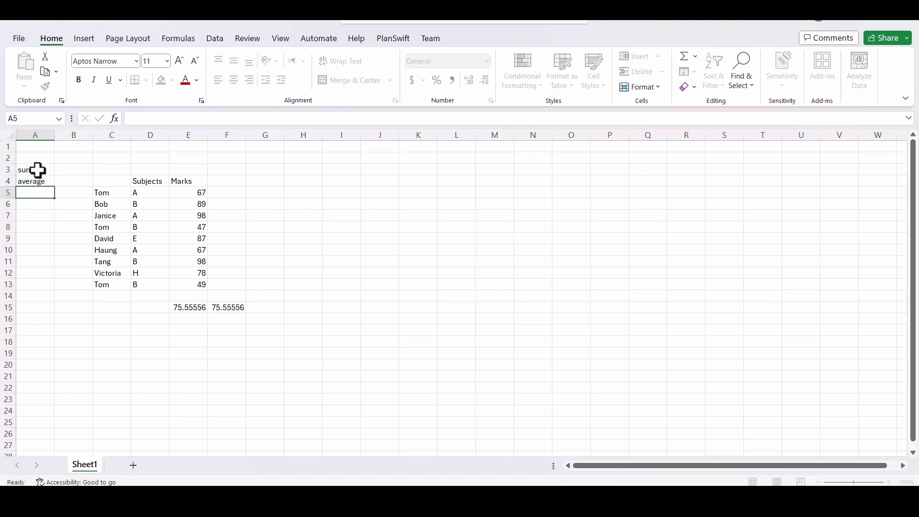
pyautogui.write('max')
pyautogui.click(60, 248)
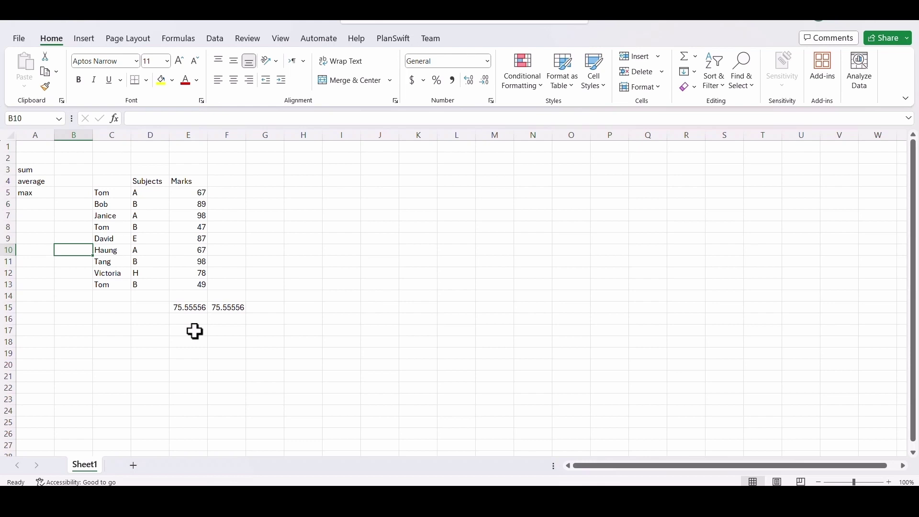
# Find the highest mark in E5:E13 in cell D17 with the MAX function
pyautogui.click(156, 332)
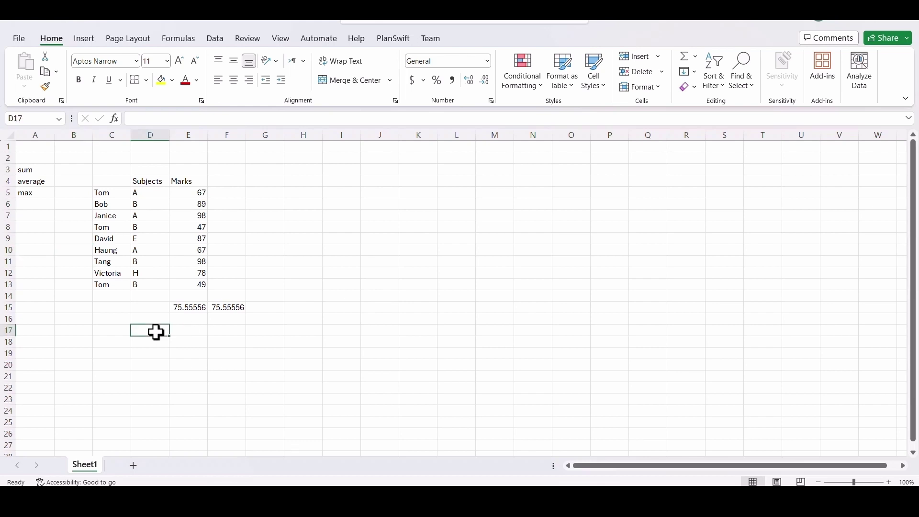
pyautogui.write('=')
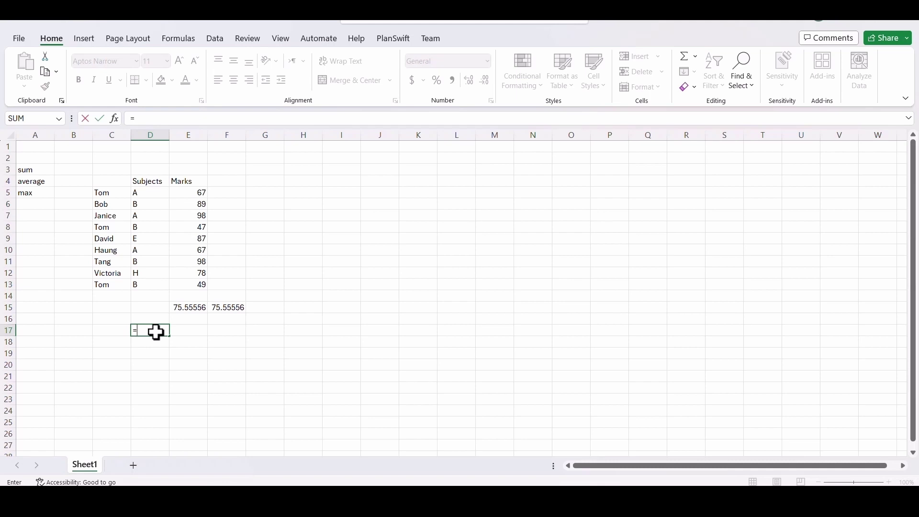
pyautogui.write('max')
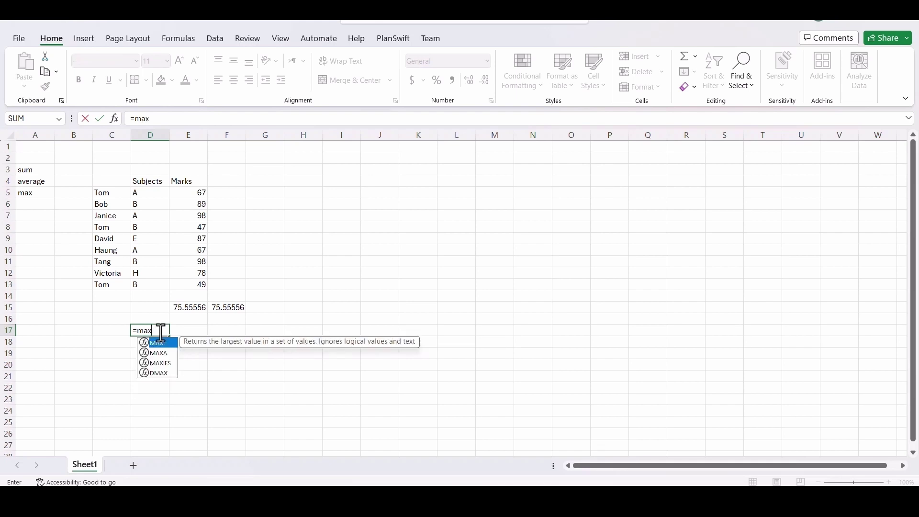
pyautogui.write('(')
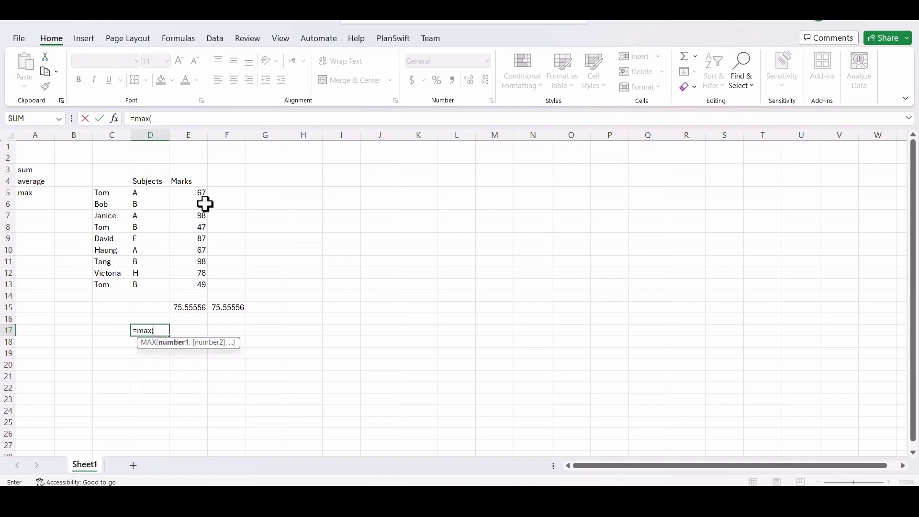
pyautogui.moveTo(197, 190); pyautogui.dragTo(197, 285)
pyautogui.write(')')
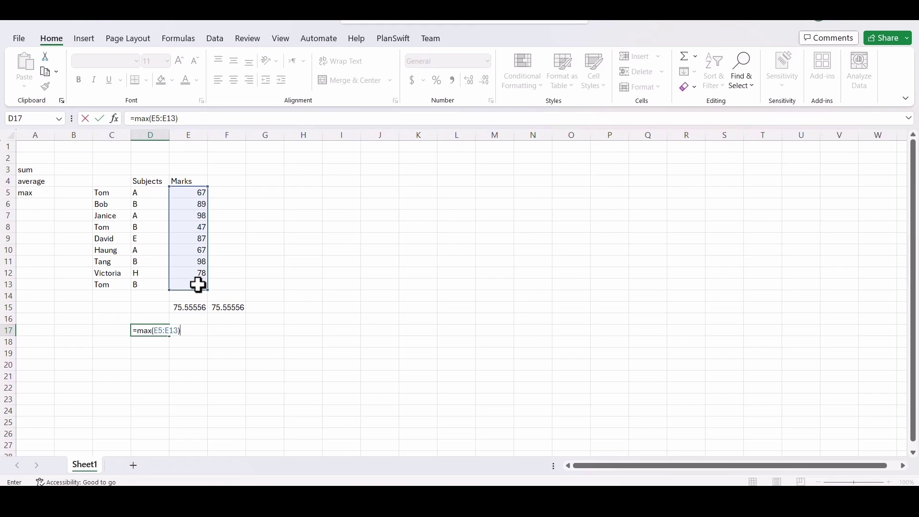
pyautogui.press('Return')
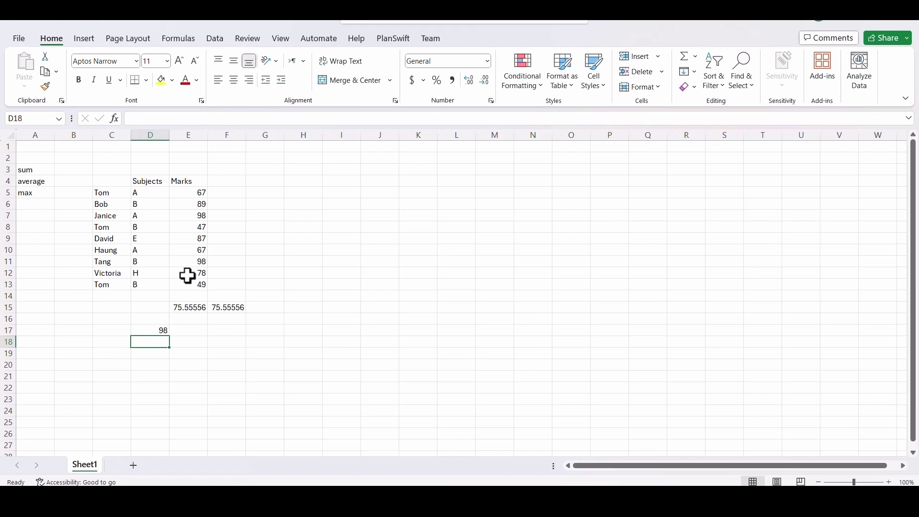
# Change the mark in cell E8 to 100 to test the MAX formula
pyautogui.click(194, 229)
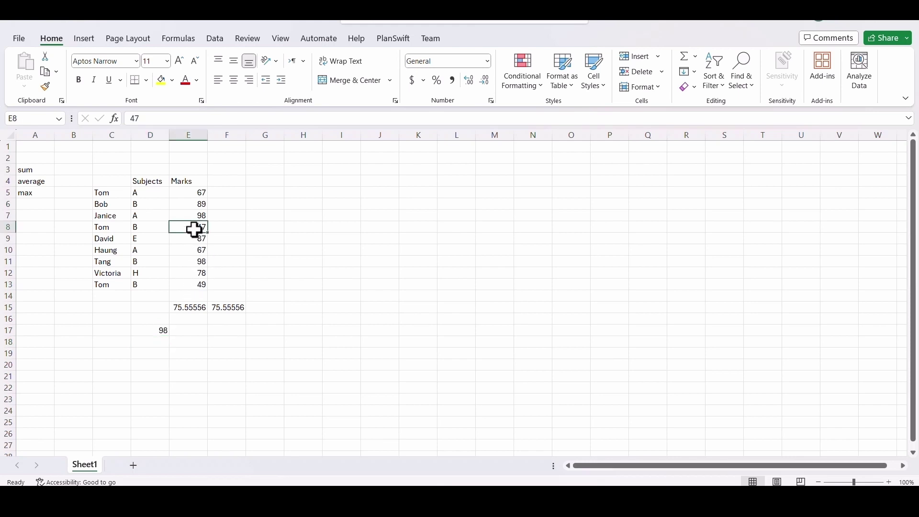
pyautogui.write('100')
pyautogui.press('Return')
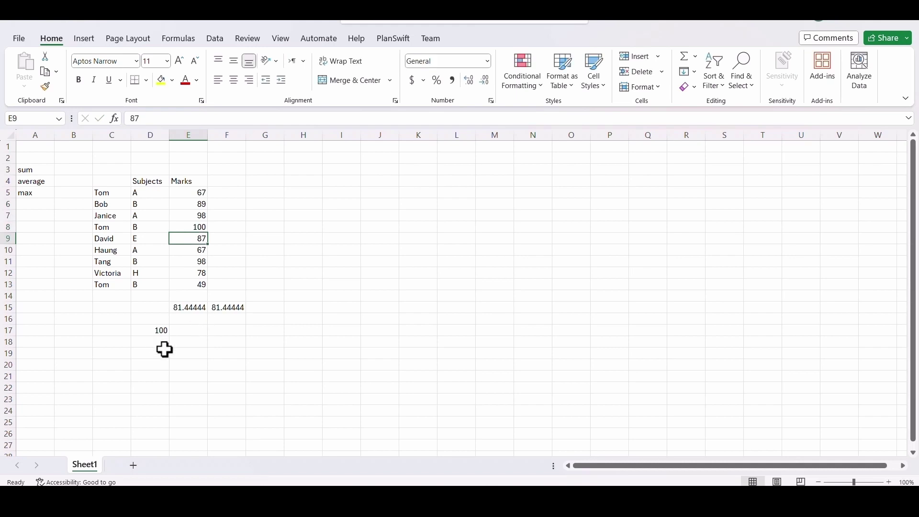
# Add the function name min to the list in cell A6
pyautogui.click(33, 205)
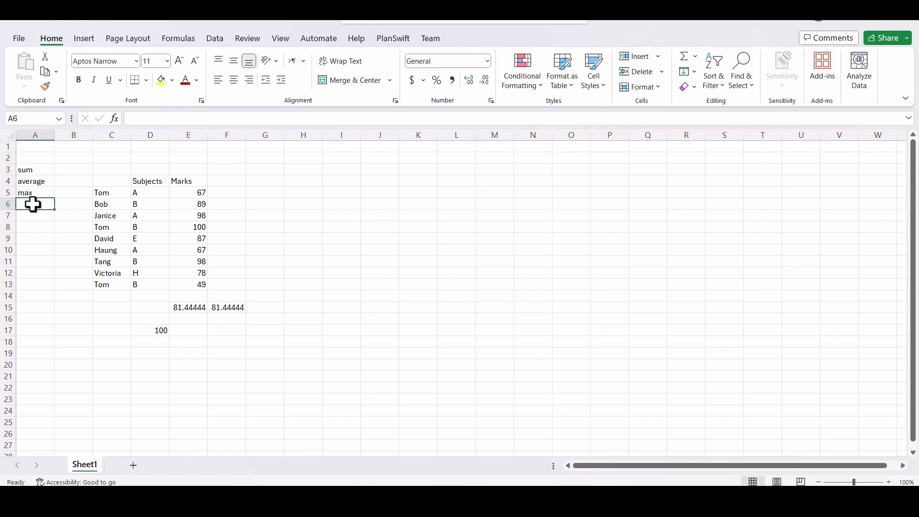
pyautogui.write('min')
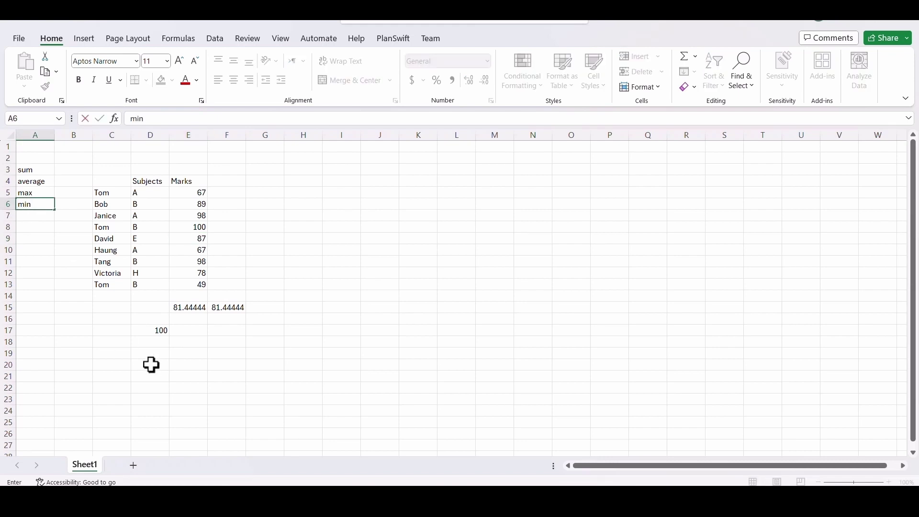
pyautogui.click(146, 331)
# Find the lowest mark in E5:E13 in cell D18 with the MIN function
pyautogui.click(154, 344)
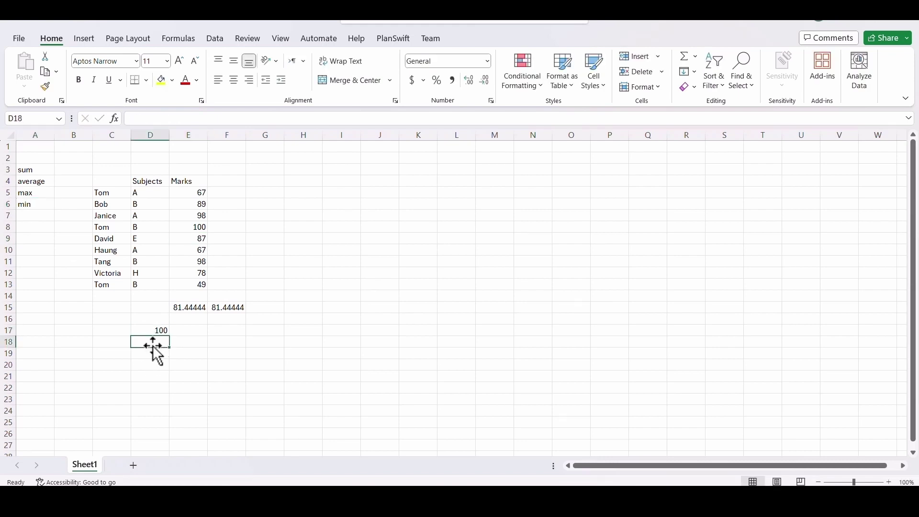
pyautogui.write('=')
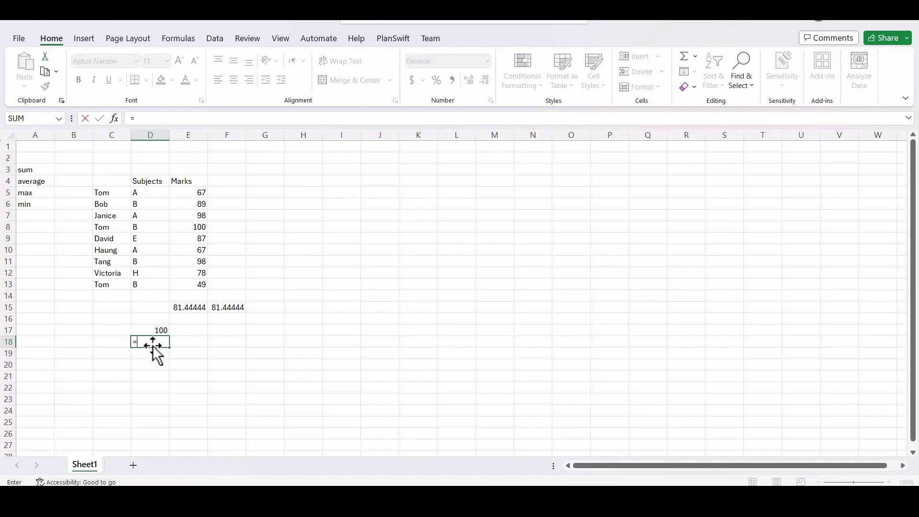
pyautogui.write('min(')
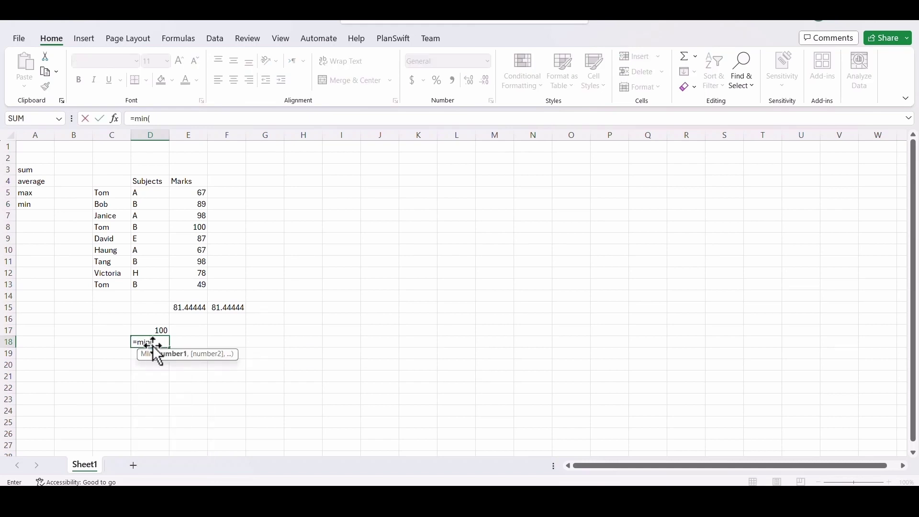
pyautogui.moveTo(192, 193); pyautogui.dragTo(197, 279)
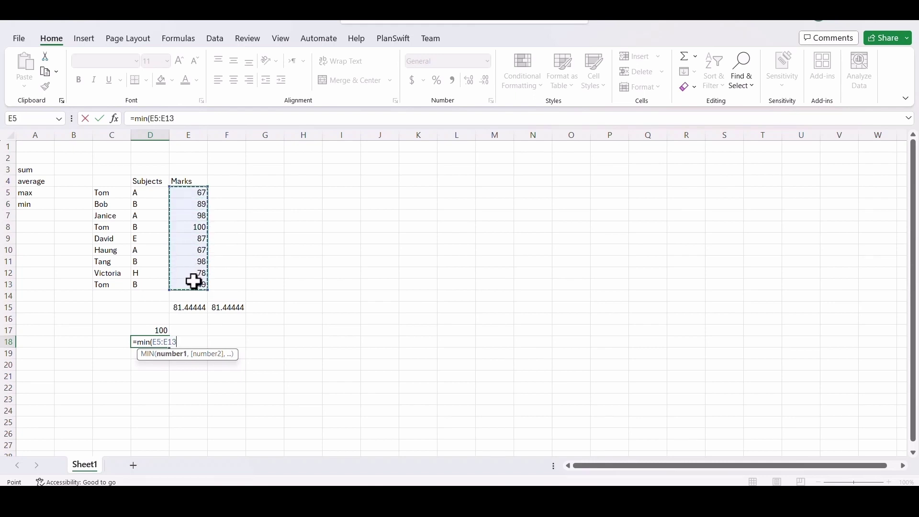
pyautogui.write(')')
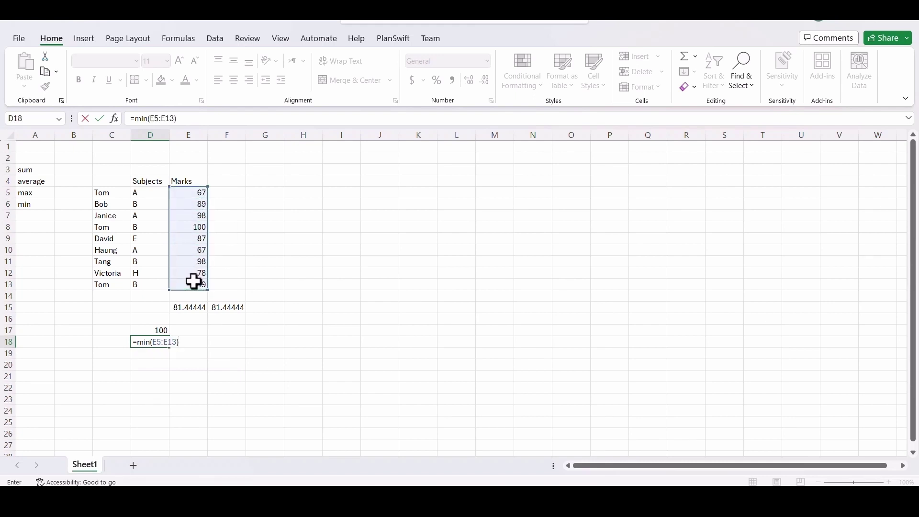
pyautogui.press('Return')
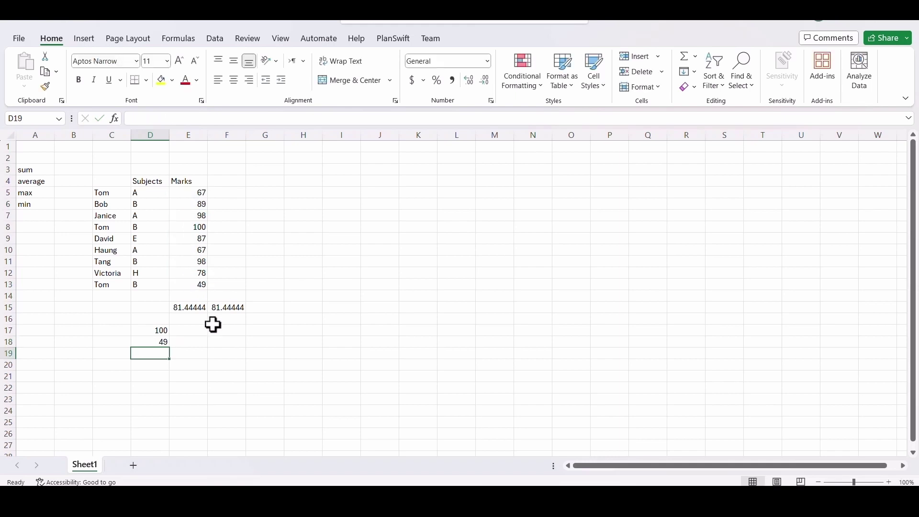
# Change the mark in cell E9 to 0 to test the MIN formula
pyautogui.click(195, 241)
pyautogui.write('0')
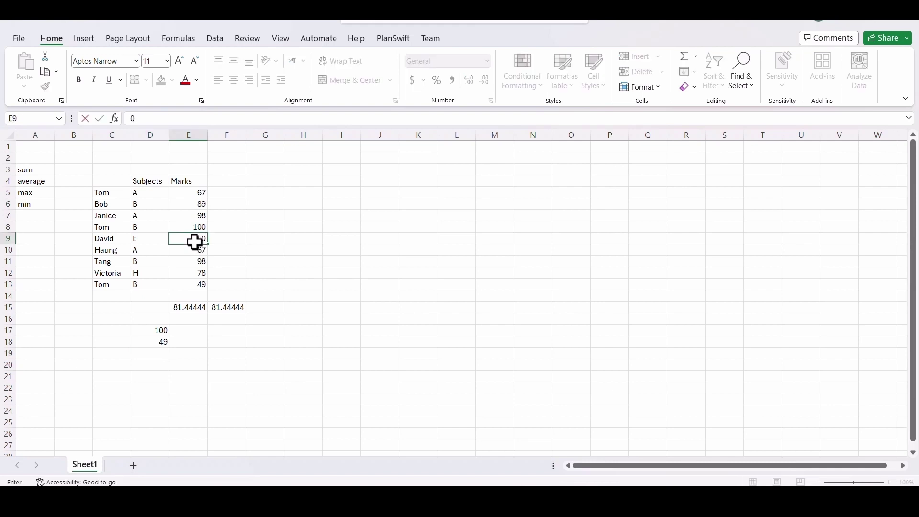
pyautogui.press('Return')
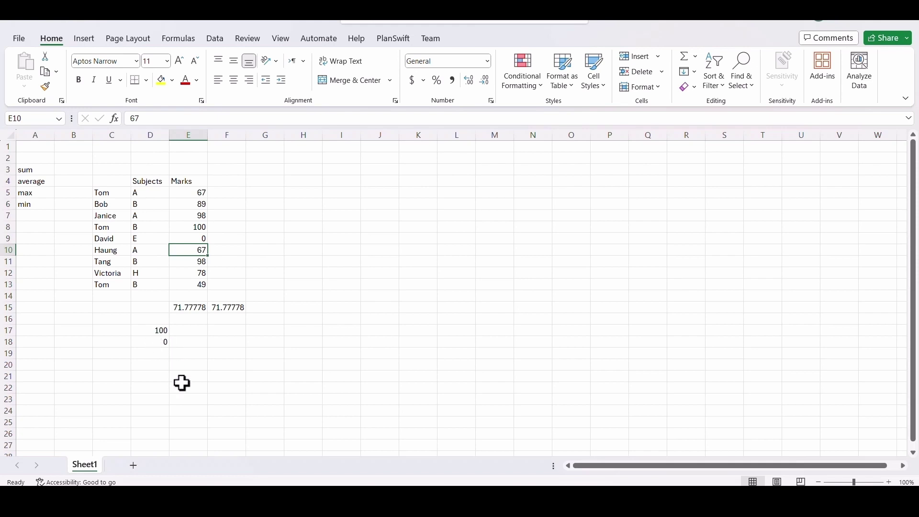
# Add the function name round to the list in cell A7
pyautogui.click(39, 218)
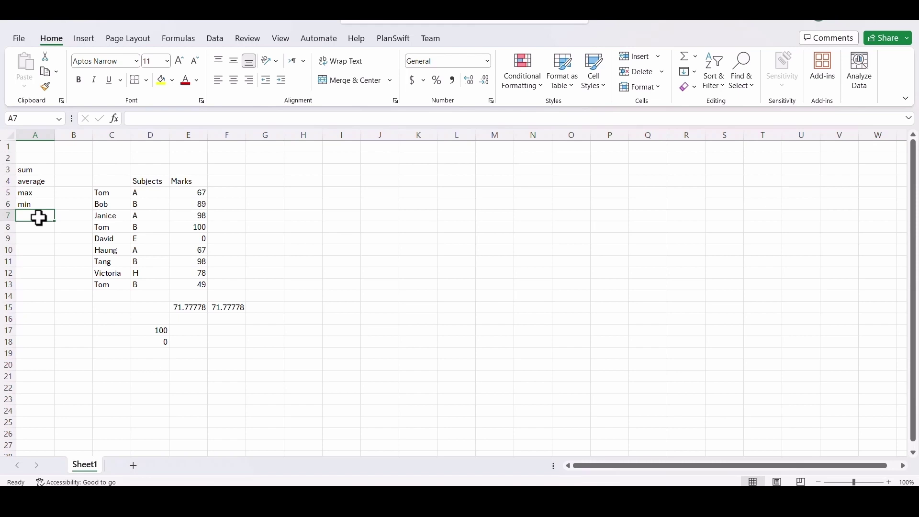
pyautogui.write('round')
pyautogui.click(60, 285)
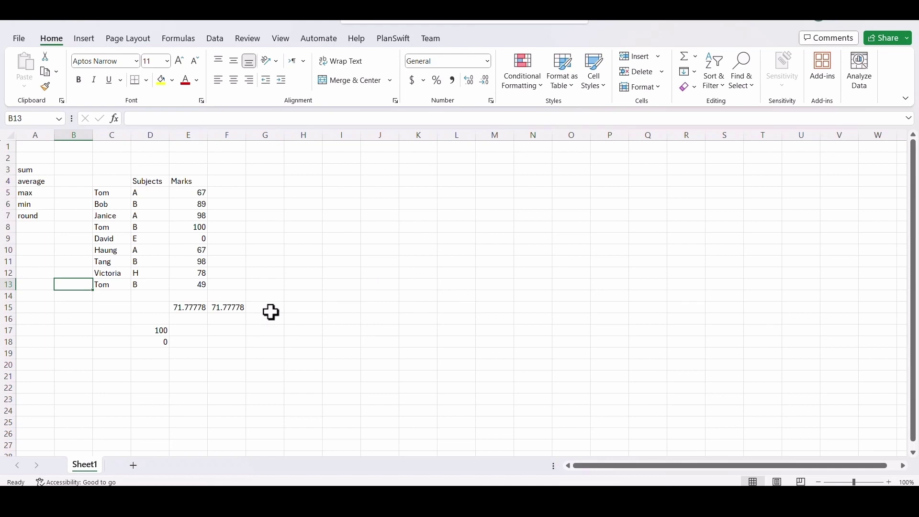
# Round the average in F15 to two decimals in cell F17 with the formula =ROUND(F15,2)
pyautogui.click(230, 331)
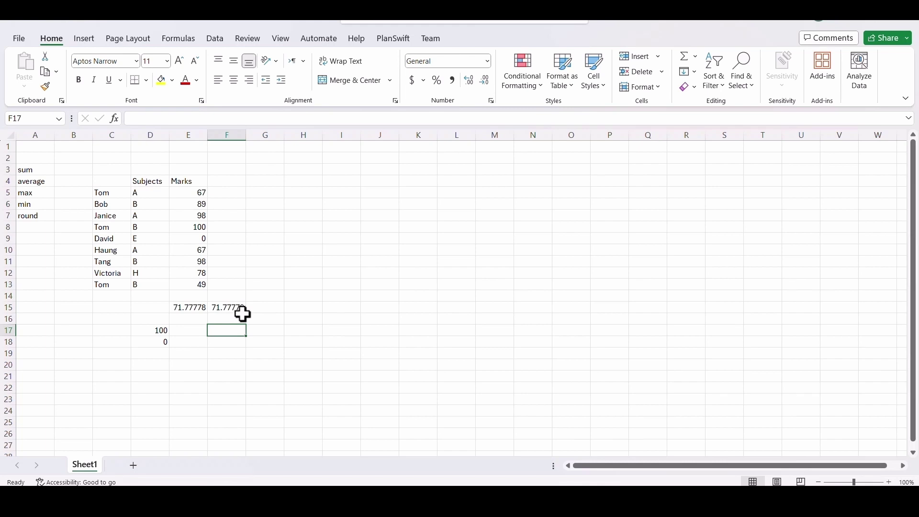
pyautogui.write('=round')
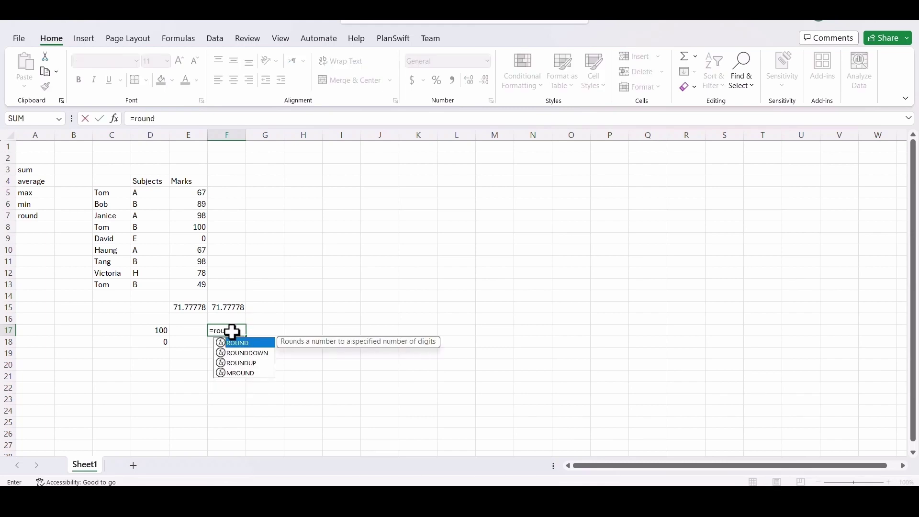
pyautogui.write('(')
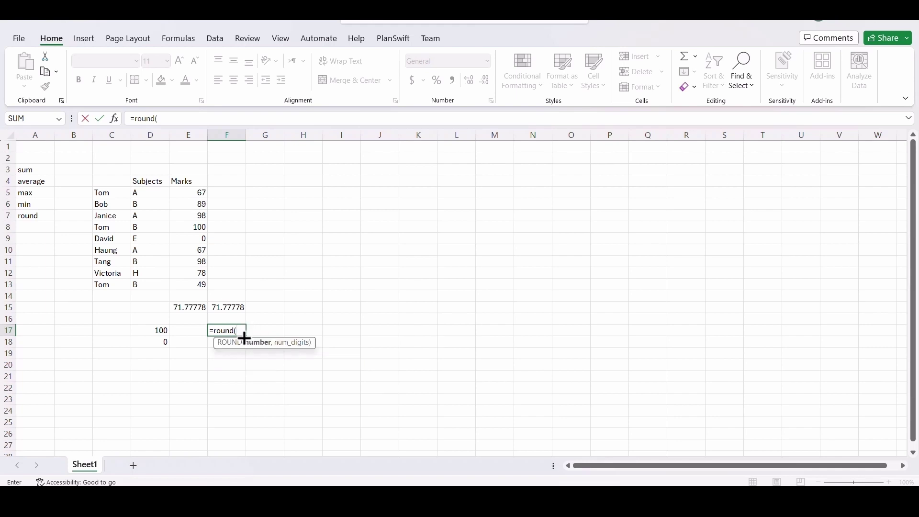
pyautogui.click(223, 309)
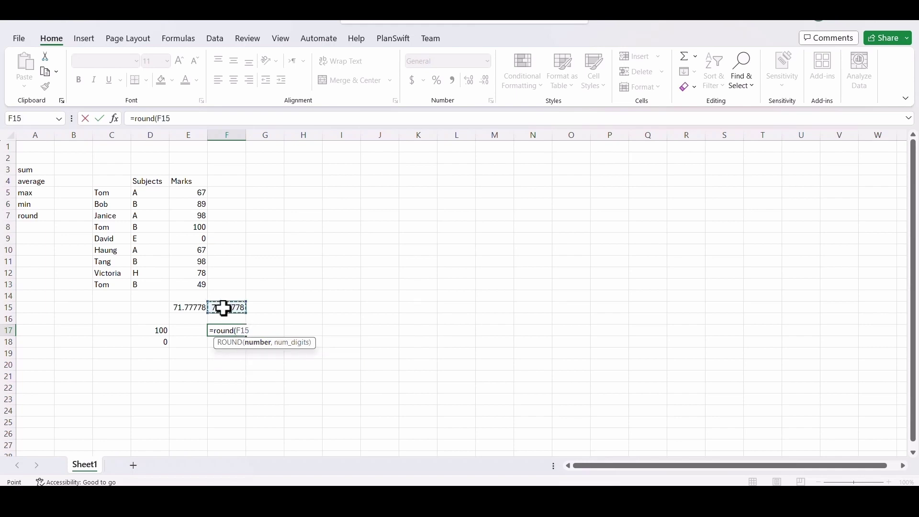
pyautogui.write(',')
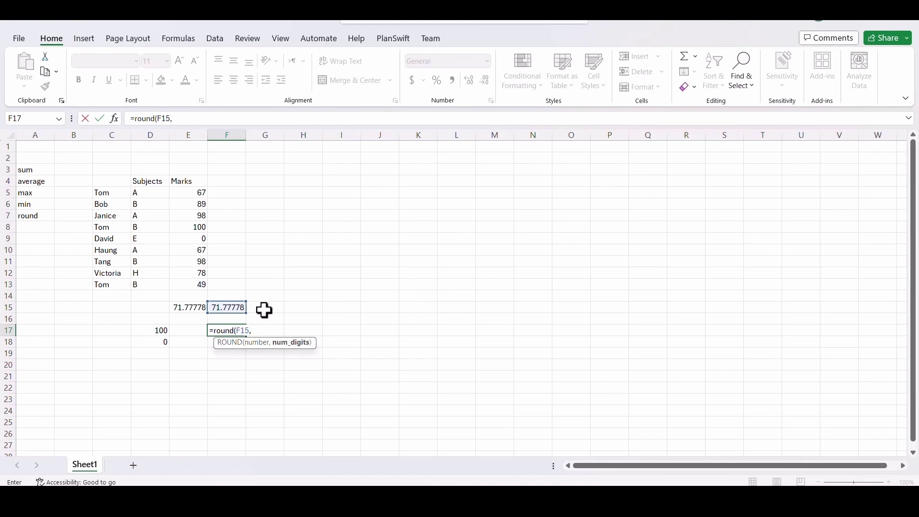
pyautogui.write('2)')
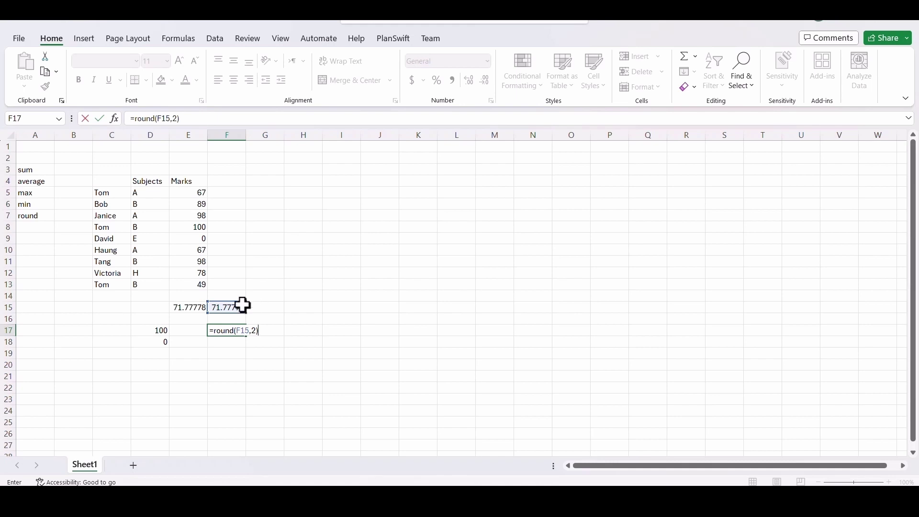
pyautogui.press('Return')
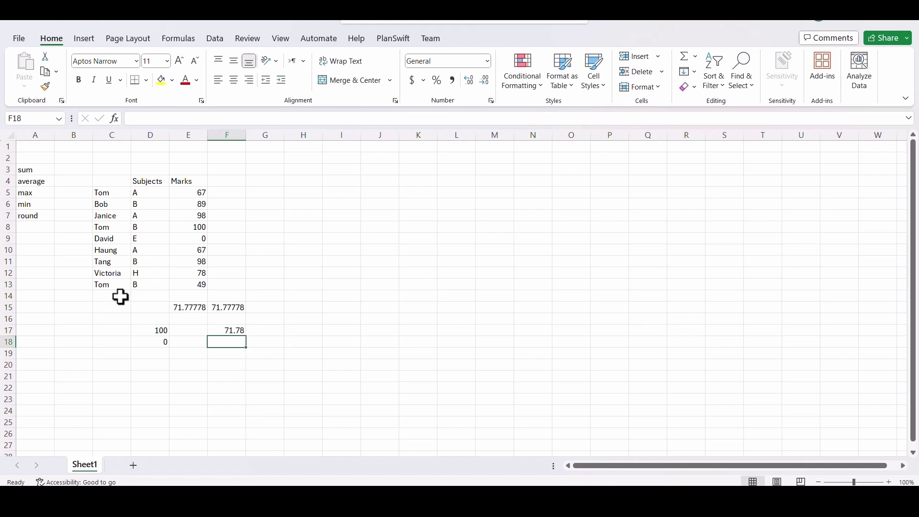
# Add trunc to the function list in cell A8 and truncate F15 to two decimals in cell F18 with =TRUNC(F15,2)
pyautogui.click(42, 229)
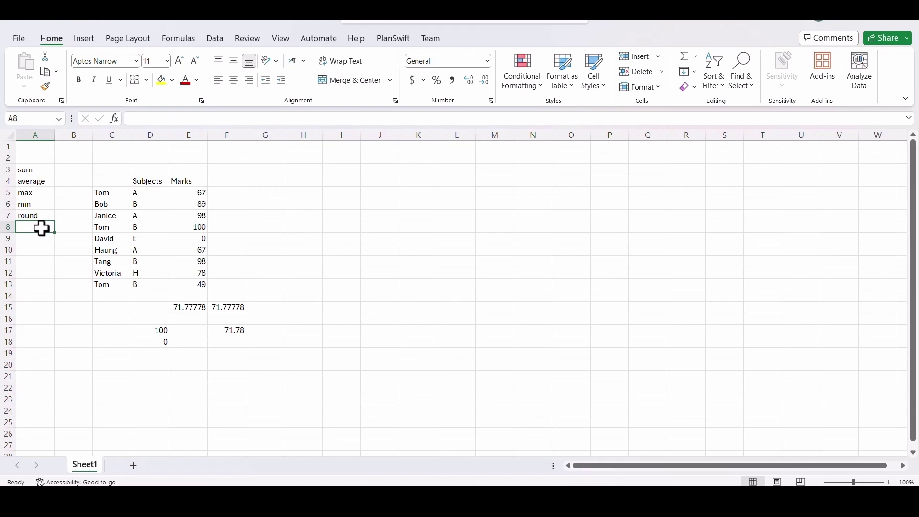
pyautogui.write('trunc')
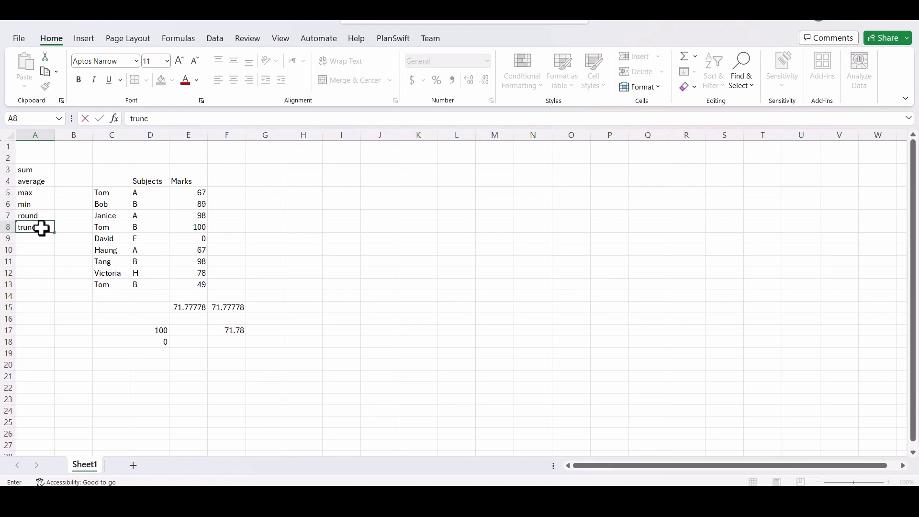
pyautogui.click(228, 342)
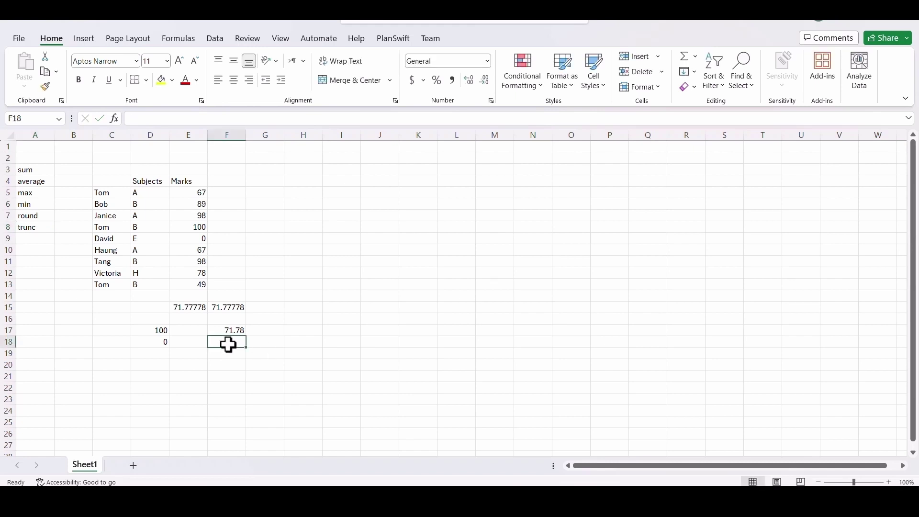
pyautogui.write('=')
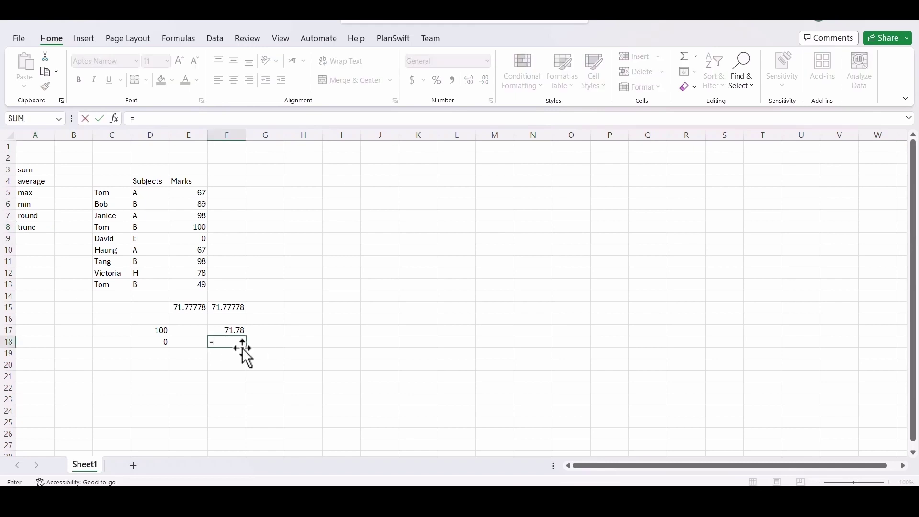
pyautogui.write('trunc')
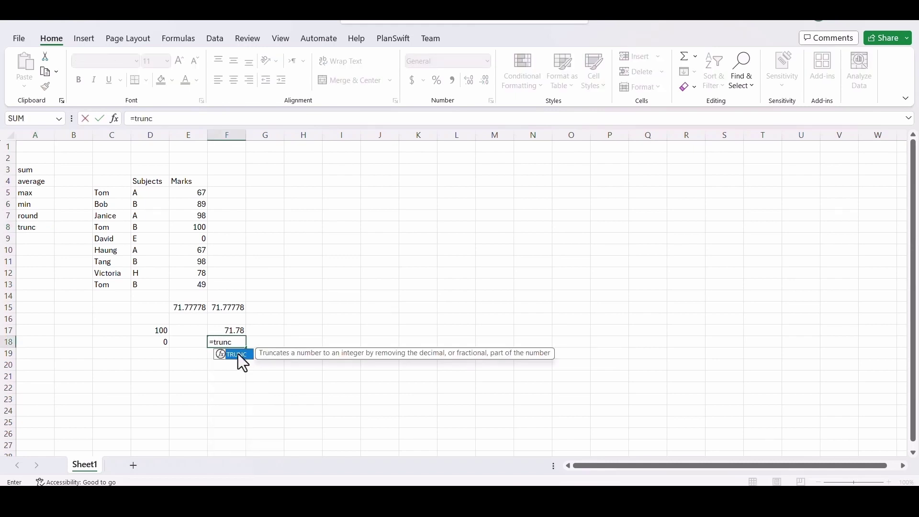
pyautogui.write('(')
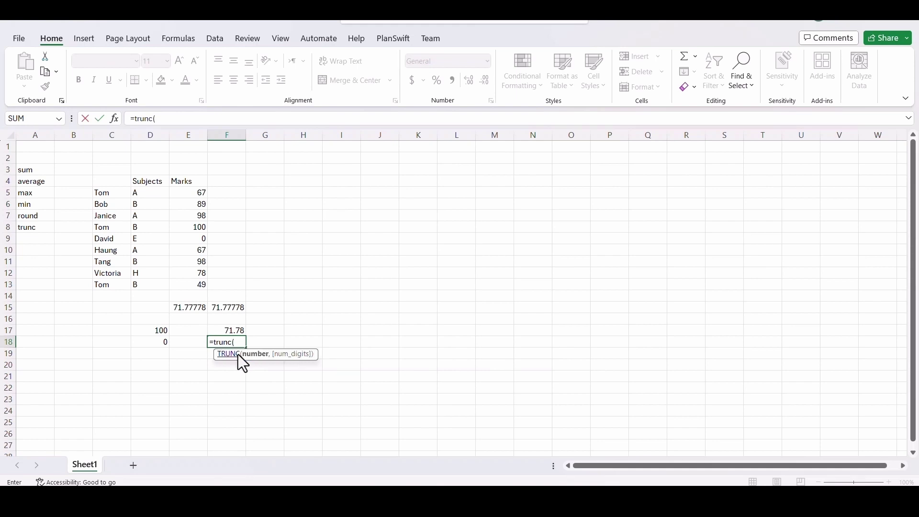
pyautogui.click(231, 311)
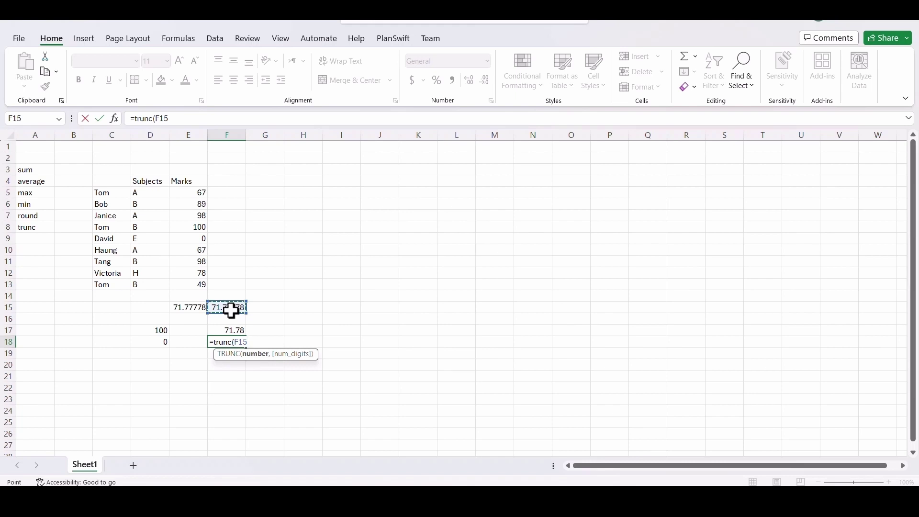
pyautogui.write(',2)')
pyautogui.press('Return')
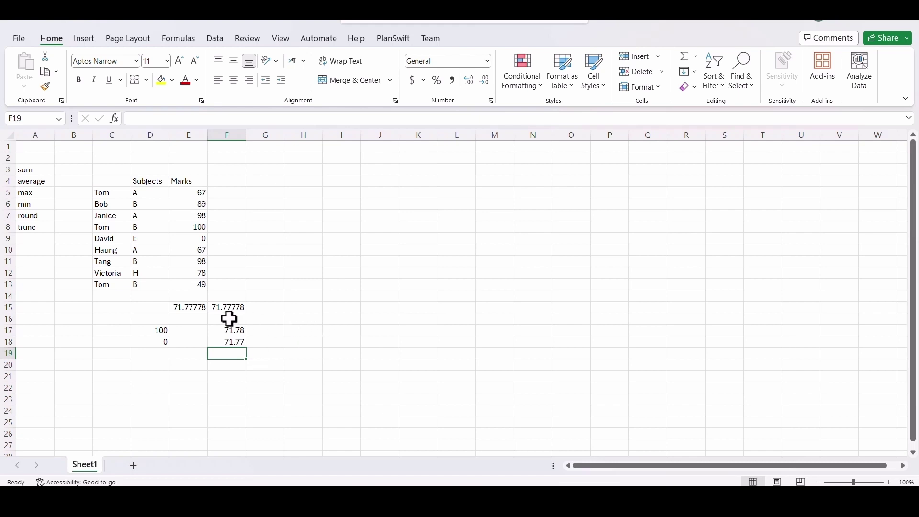
# Enter the sample number 5.67894 in cell H15
pyautogui.click(313, 307)
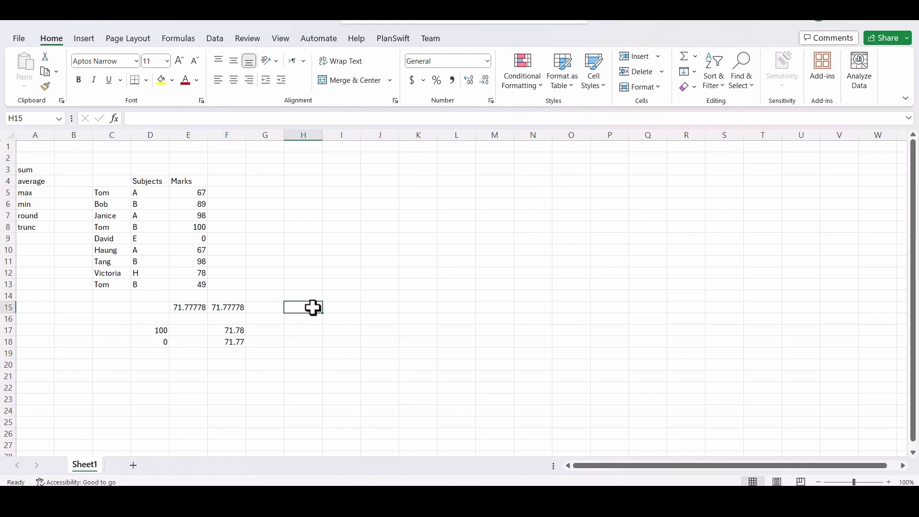
pyautogui.write('5')
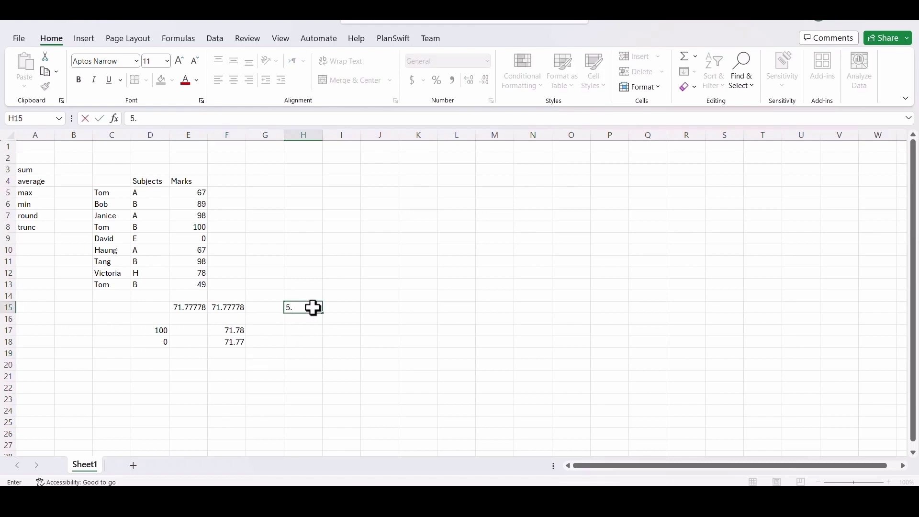
pyautogui.write('.67894')
# Round the sample number in H15 to two decimals in cell I15 with the formula =ROUND(H15,2)
pyautogui.click(353, 307)
pyautogui.write('=')
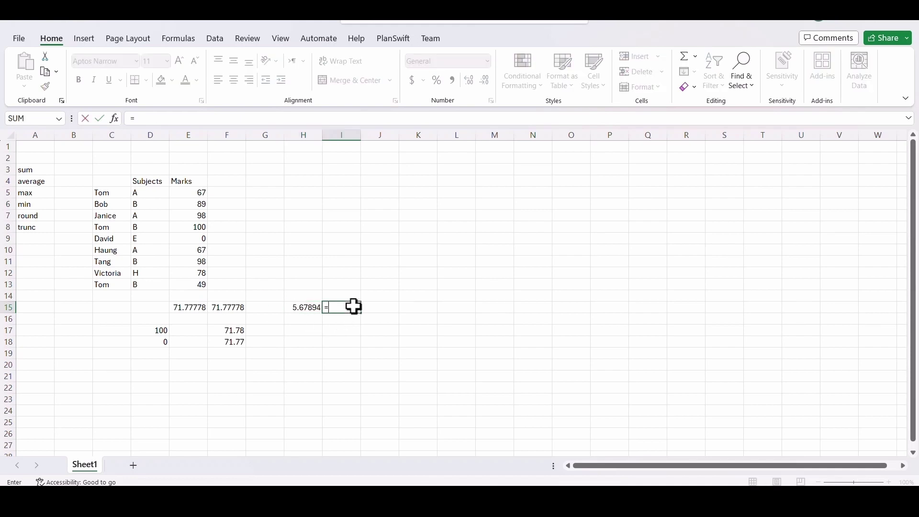
pyautogui.write('round(')
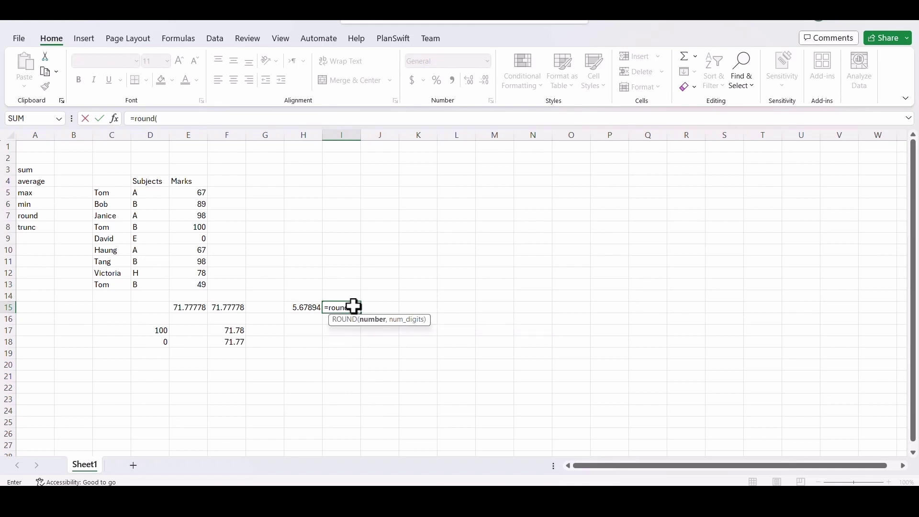
pyautogui.click(300, 308)
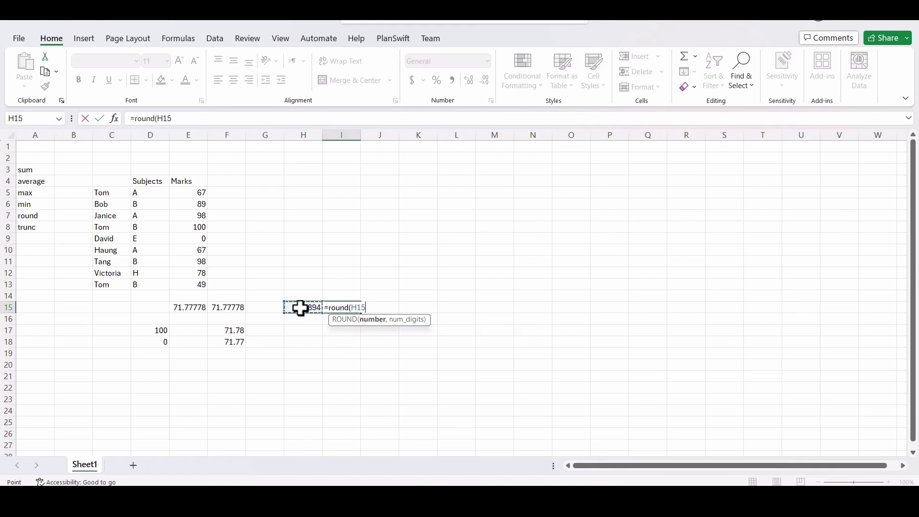
pyautogui.write(',2')
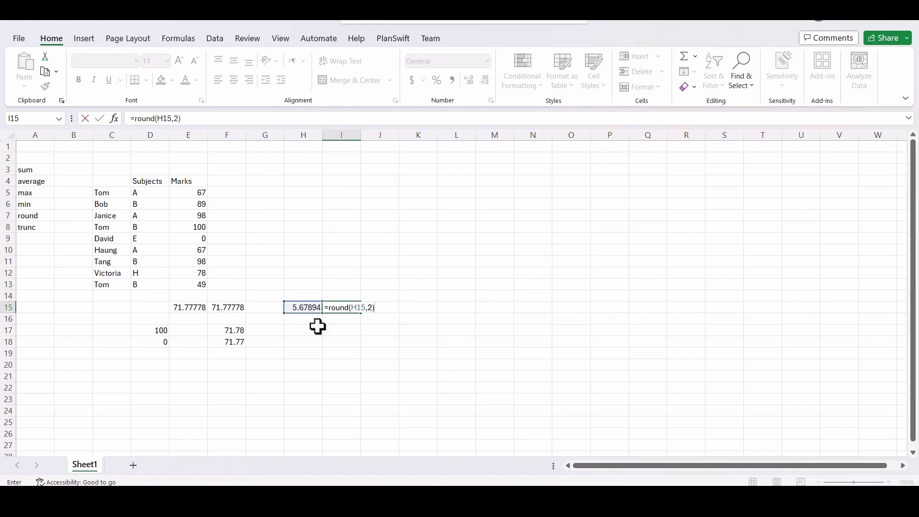
pyautogui.press('Return')
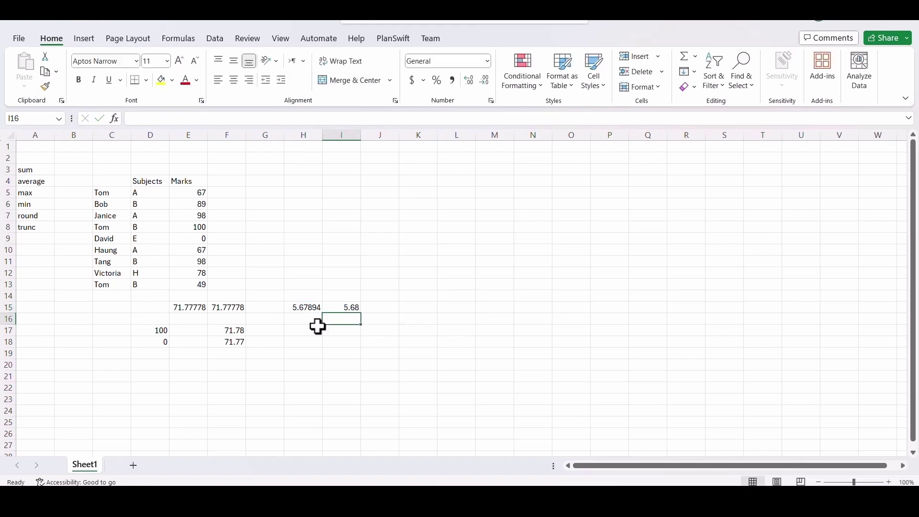
# Enter the rounding note "if number <5," in cell K15 and "cound down" in cell M15
pyautogui.click(408, 308)
pyautogui.write('if')
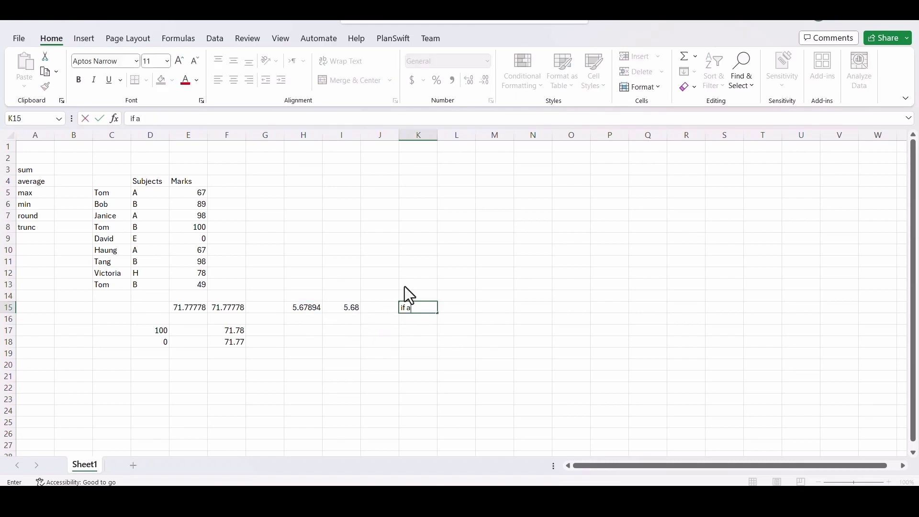
pyautogui.write(' number <5,')
pyautogui.click(485, 313)
pyautogui.hotkey('ctrl', 'c')
pyautogui.write('oun')
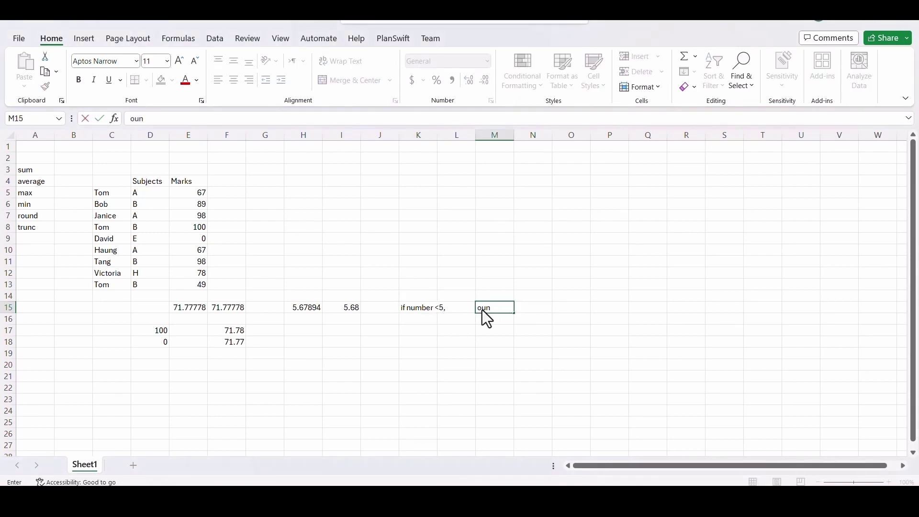
pyautogui.press('BackSpace')
pyautogui.press('BackSpace')
pyautogui.write('cound down')
# Enter the second rounding note "if number >=5," in cell K16 and "cound up" in cell M16
pyautogui.click(421, 320)
pyautogui.write('if ')
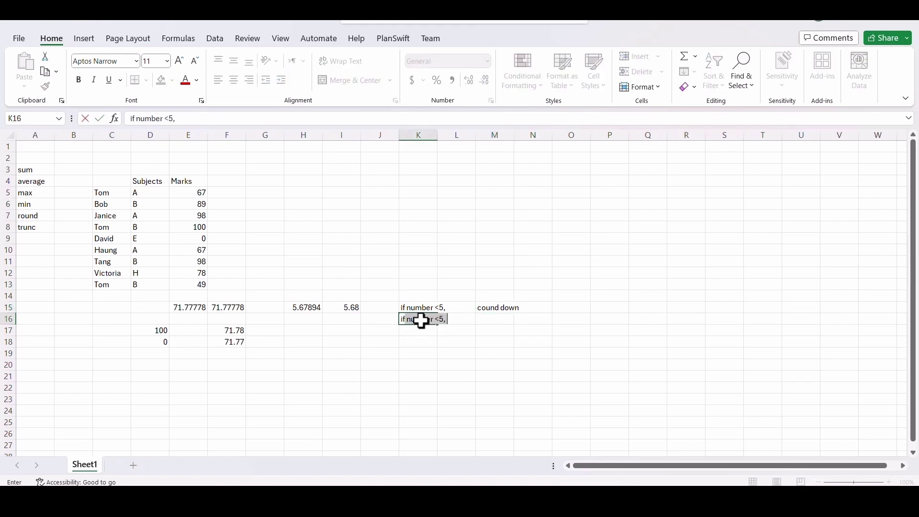
pyautogui.write('number >=5')
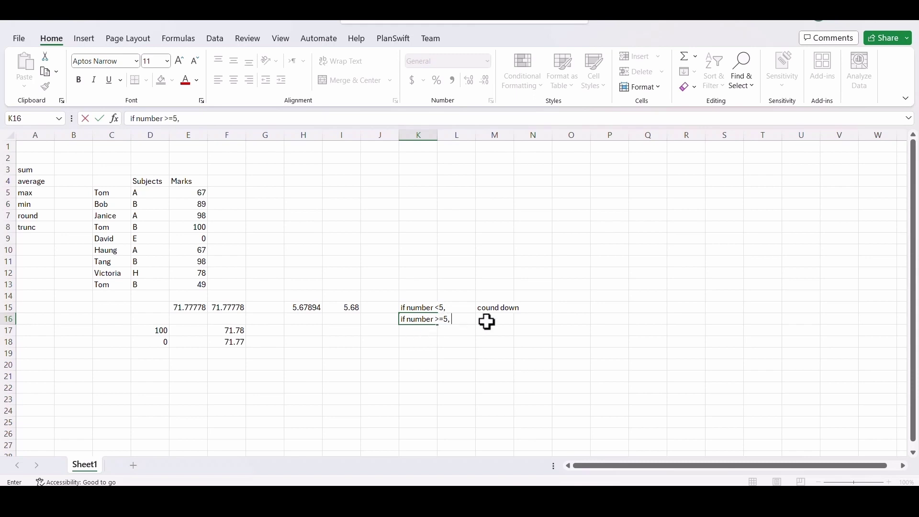
pyautogui.click(505, 317)
pyautogui.write('cound up')
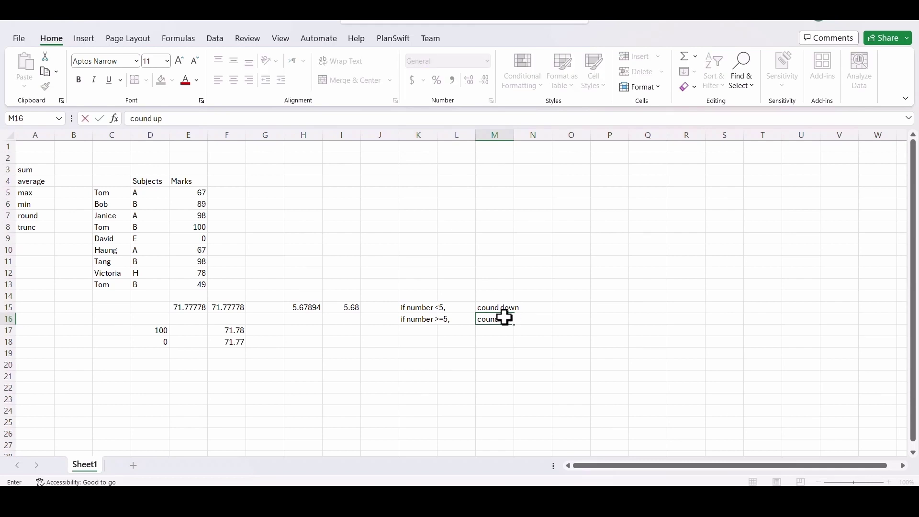
# Correct the misspelled notes in M16 and M15 to "count up" and "count down"
pyautogui.click(496, 320)
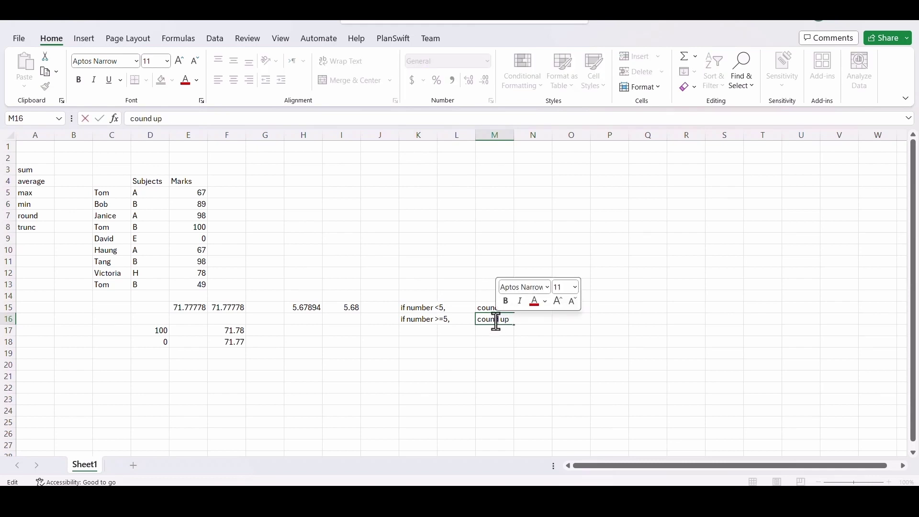
pyautogui.press('Delete')
pyautogui.write('t')
pyautogui.doubleClick(496, 307)
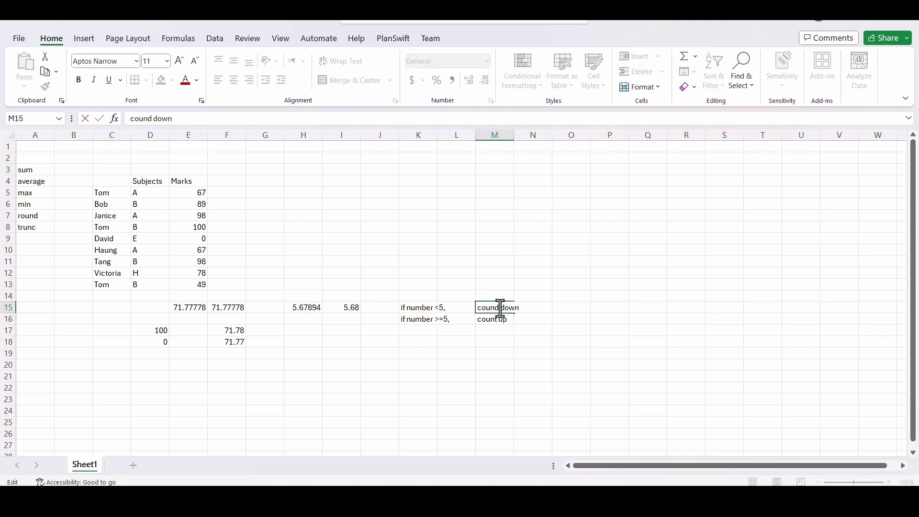
pyautogui.press('Delete')
pyautogui.write('t')
pyautogui.click(481, 367)
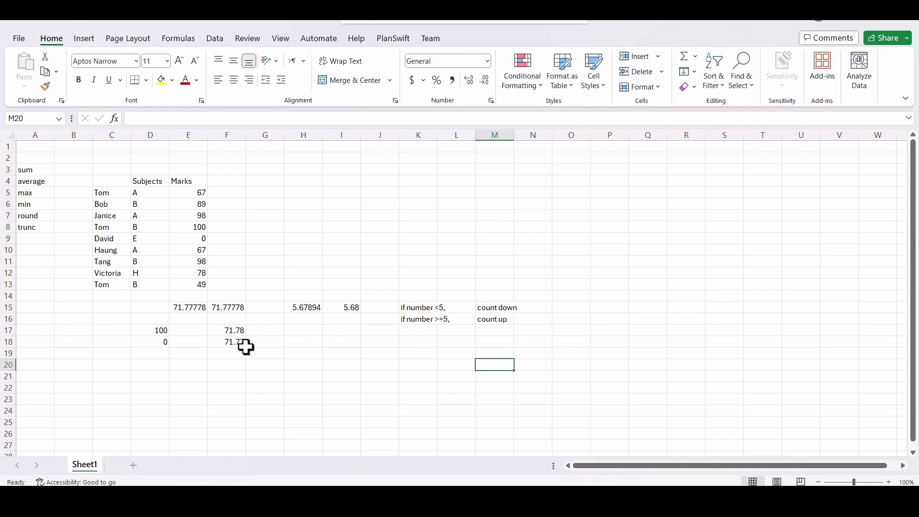
# Add sqrt to the function list in cell A9
pyautogui.click(38, 241)
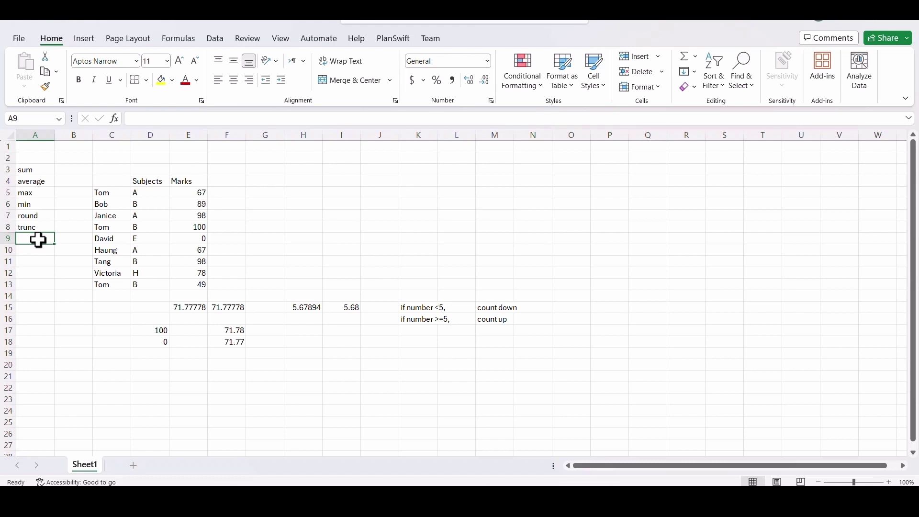
pyautogui.write('sqrt')
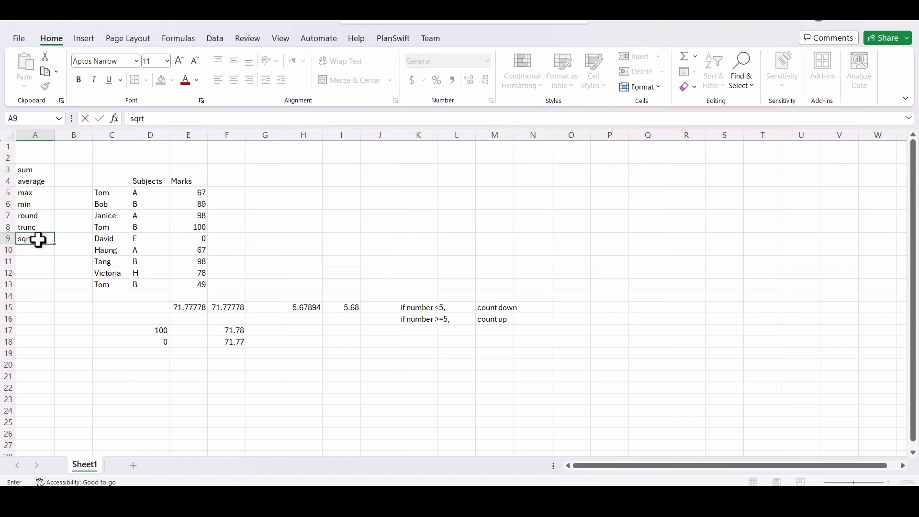
pyautogui.click(43, 285)
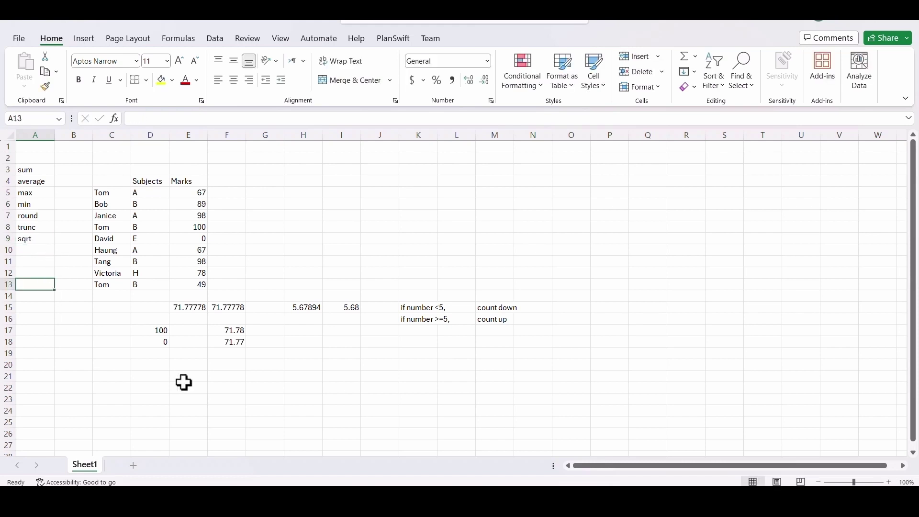
# Calculate the square root of the first mark in H5 with =SQRT(E5) and fill the formula down to H13
pyautogui.click(300, 193)
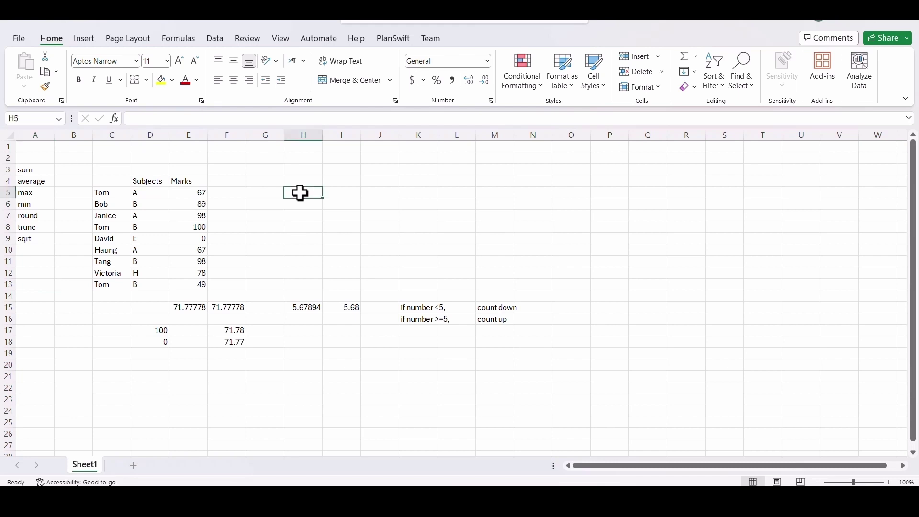
pyautogui.write('=')
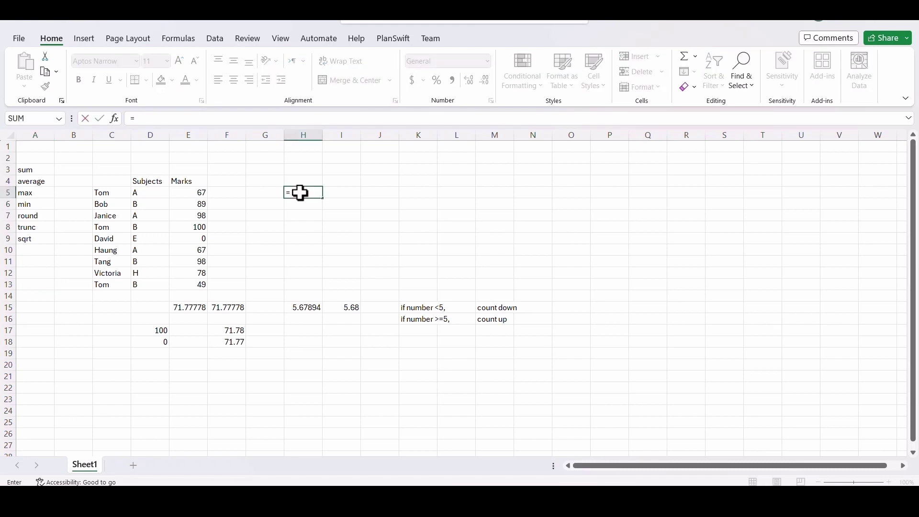
pyautogui.write('s')
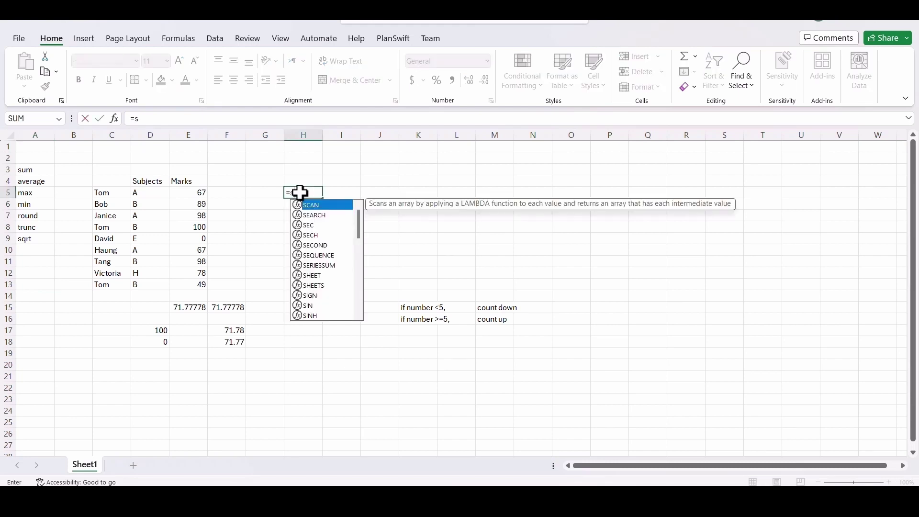
pyautogui.write('qrt')
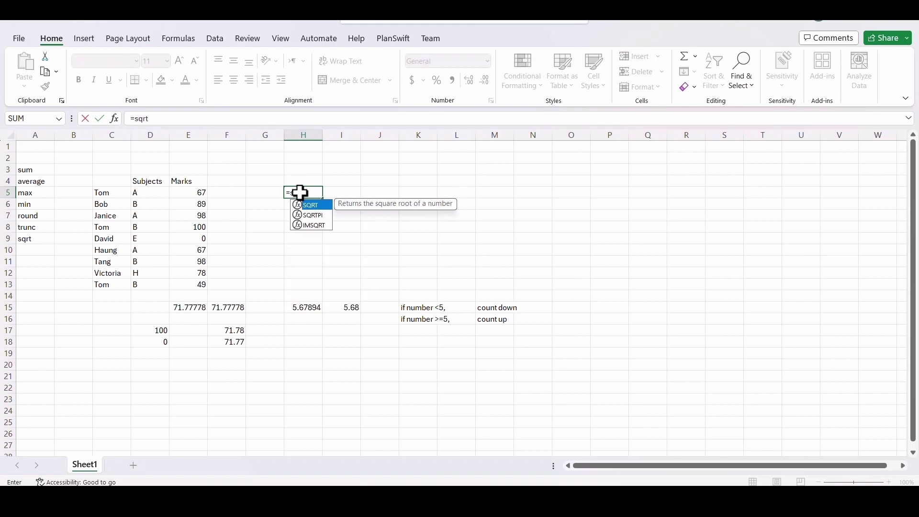
pyautogui.write('(')
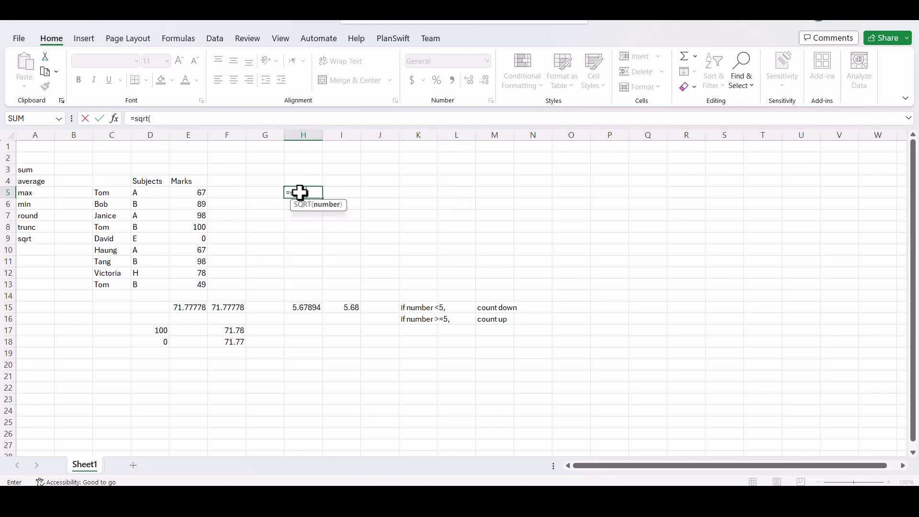
pyautogui.click(192, 194)
pyautogui.write(')')
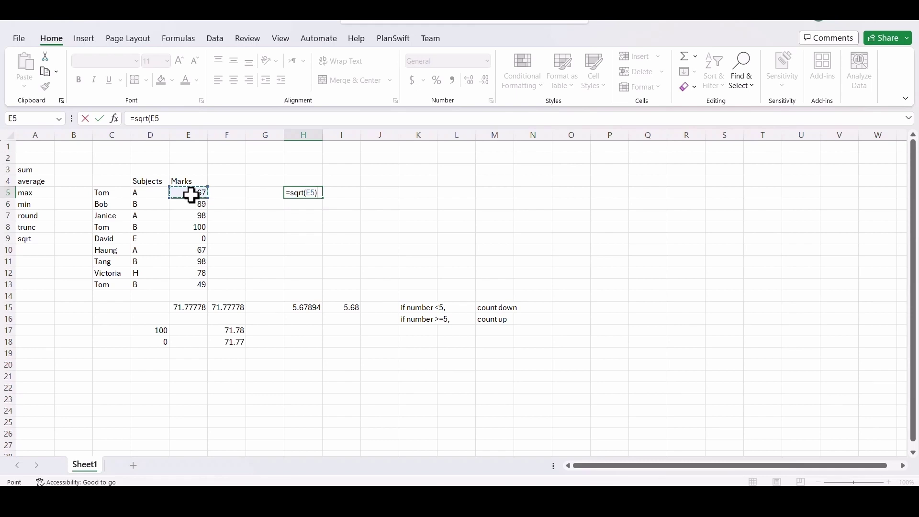
pyautogui.press('Return')
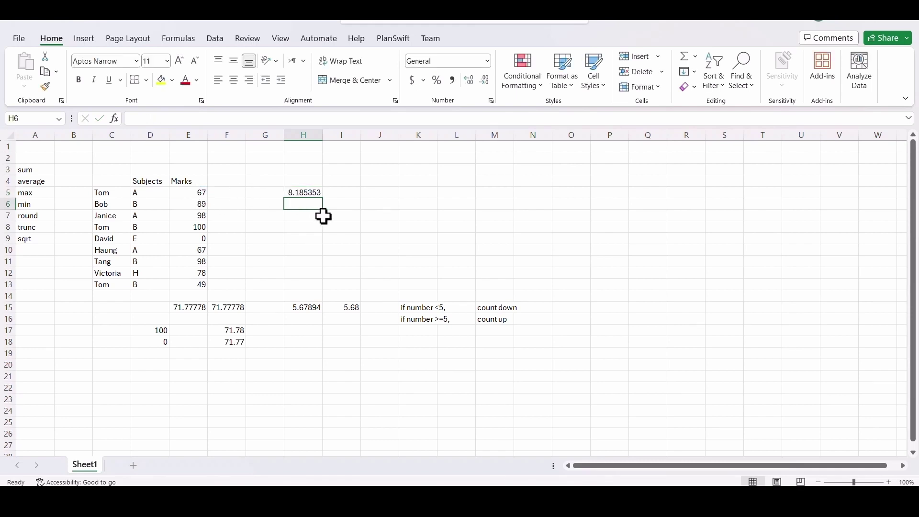
pyautogui.click(318, 194)
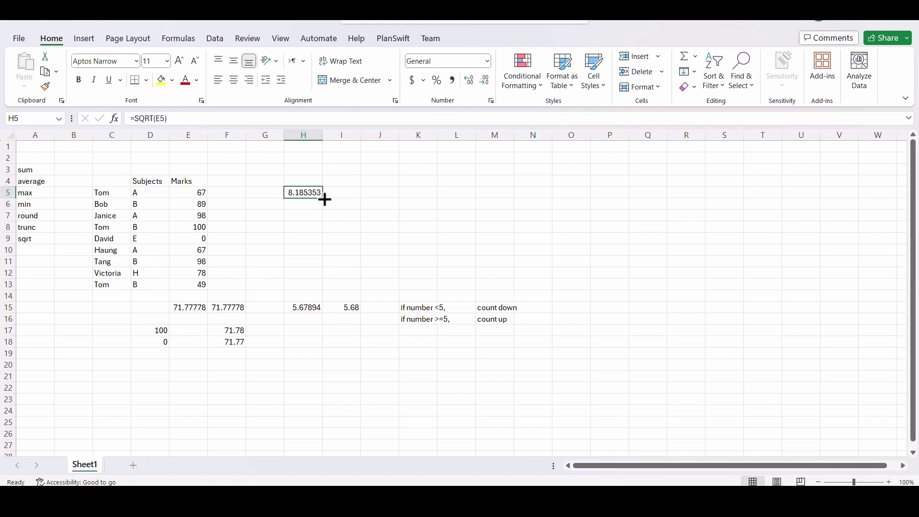
pyautogui.moveTo(322, 197); pyautogui.dragTo(315, 289)
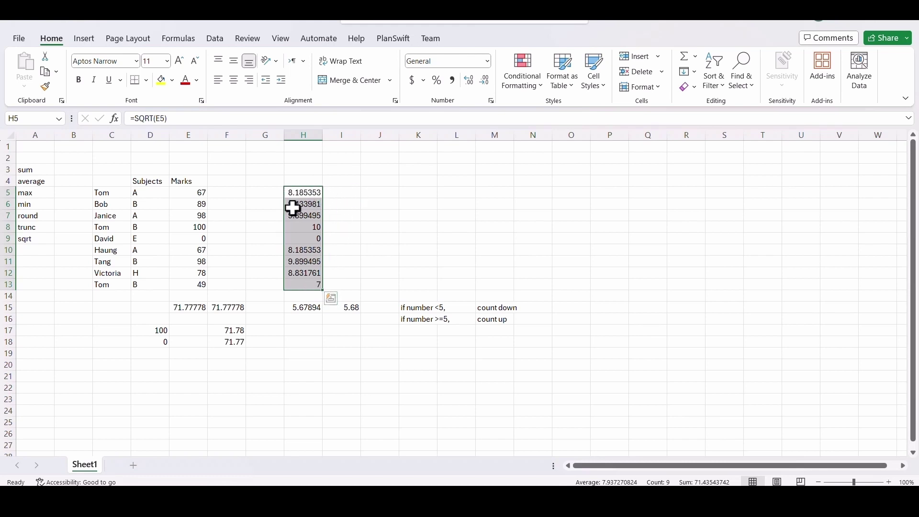
# Round the first square root to two decimals in I5 with =ROUND(H5,2) and fill the formula down to I13
pyautogui.click(353, 194)
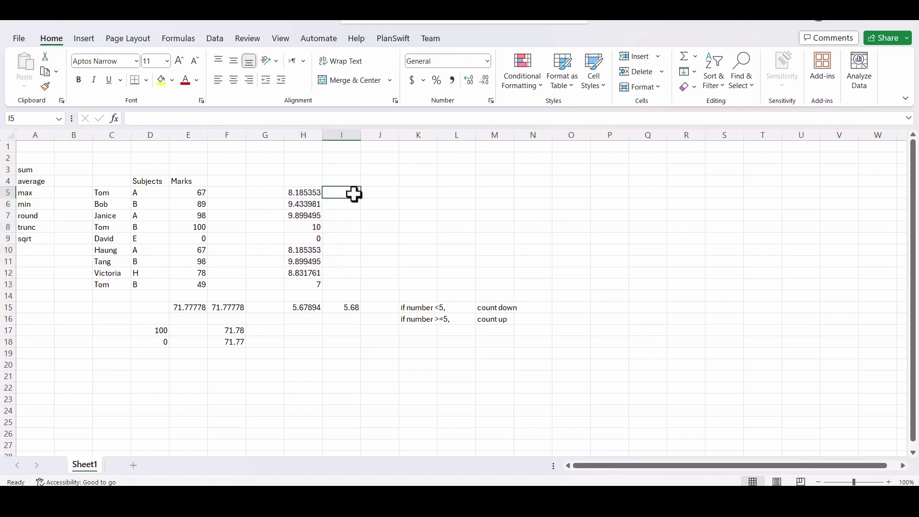
pyautogui.write('=round')
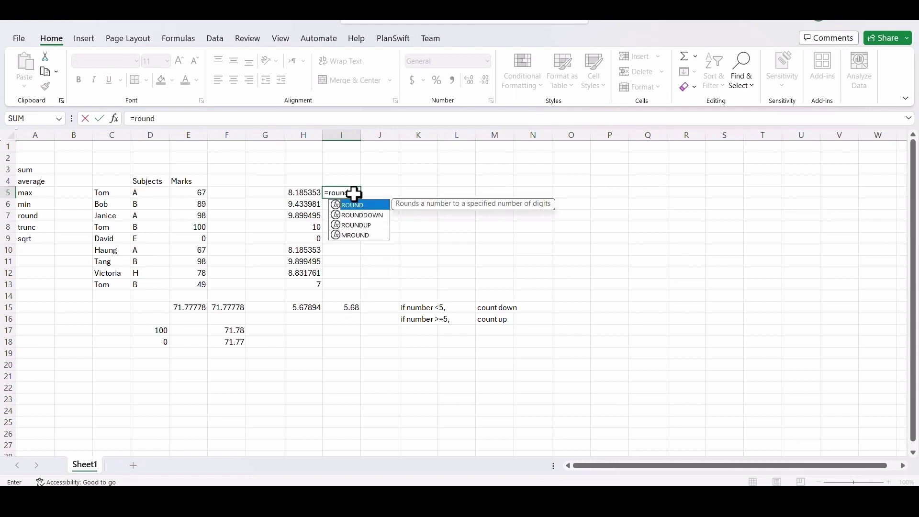
pyautogui.write('(')
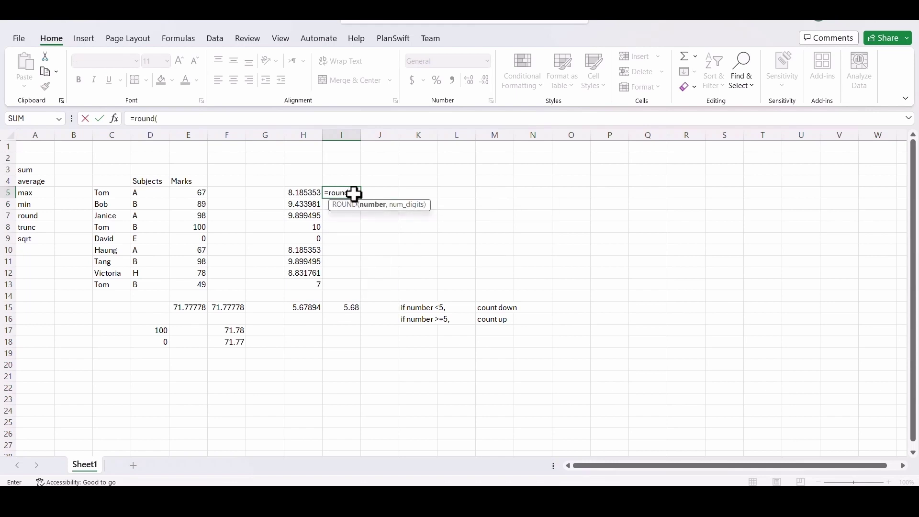
pyautogui.click(308, 190)
pyautogui.write(',2')
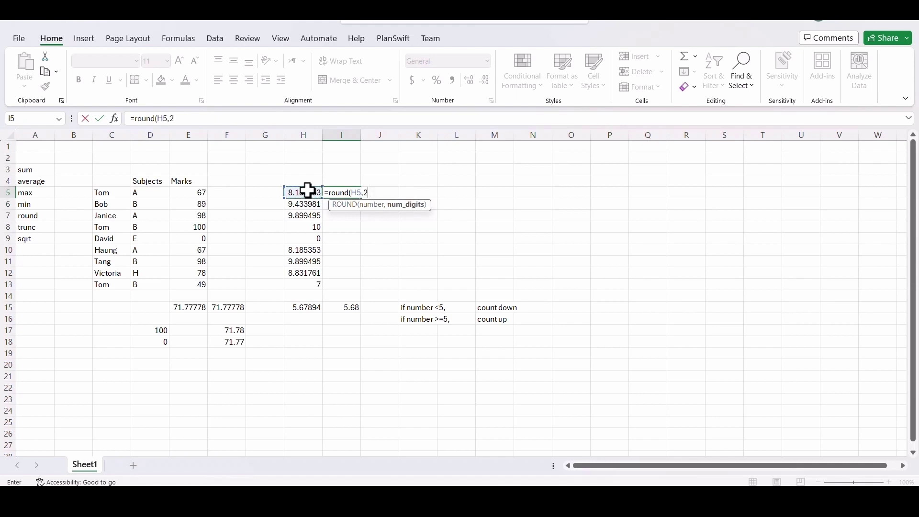
pyautogui.write(')')
pyautogui.press('Return')
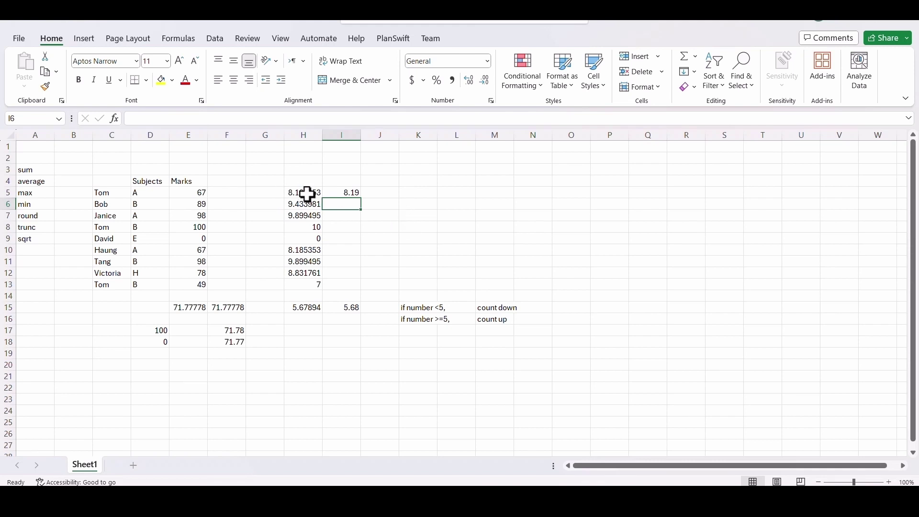
pyautogui.click(353, 194)
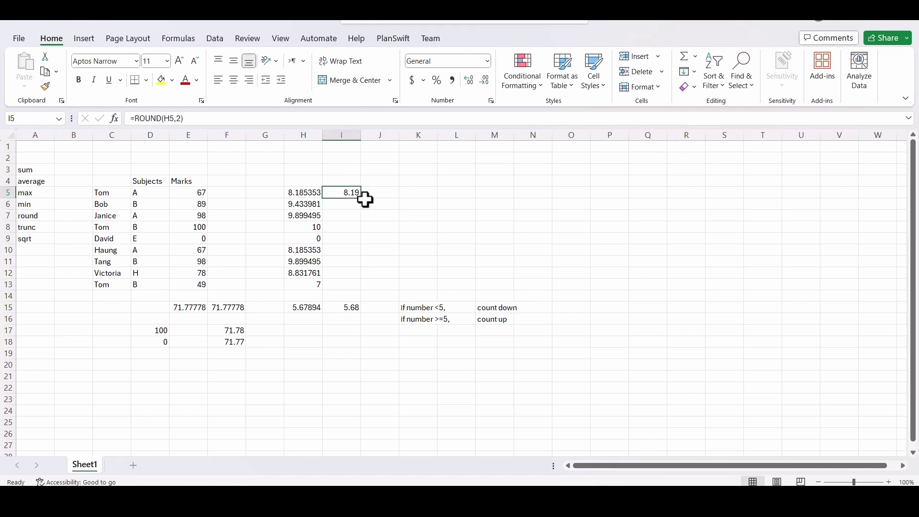
pyautogui.moveTo(361, 198); pyautogui.dragTo(365, 282)
pyautogui.moveTo(365, 282); pyautogui.dragTo(366, 283)
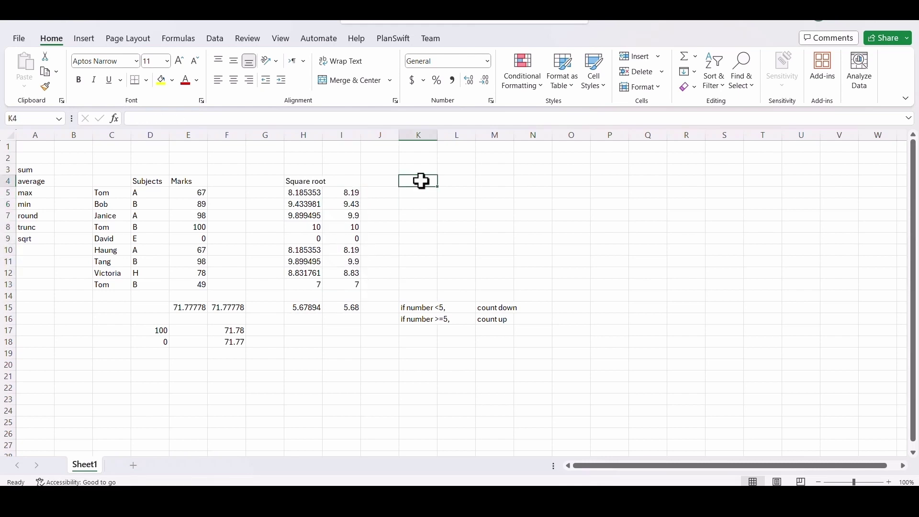
# Enter the column heading Cube root in cell K4
pyautogui.write('Cube')
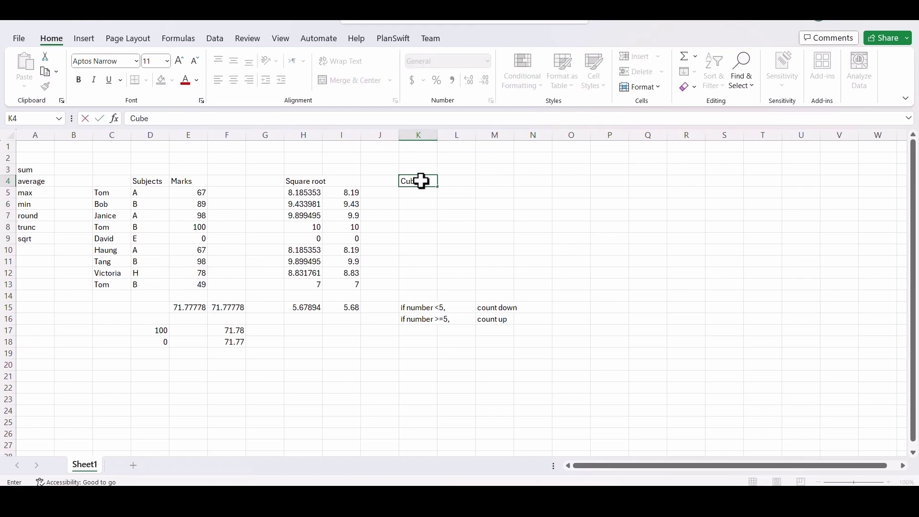
pyautogui.write(' root')
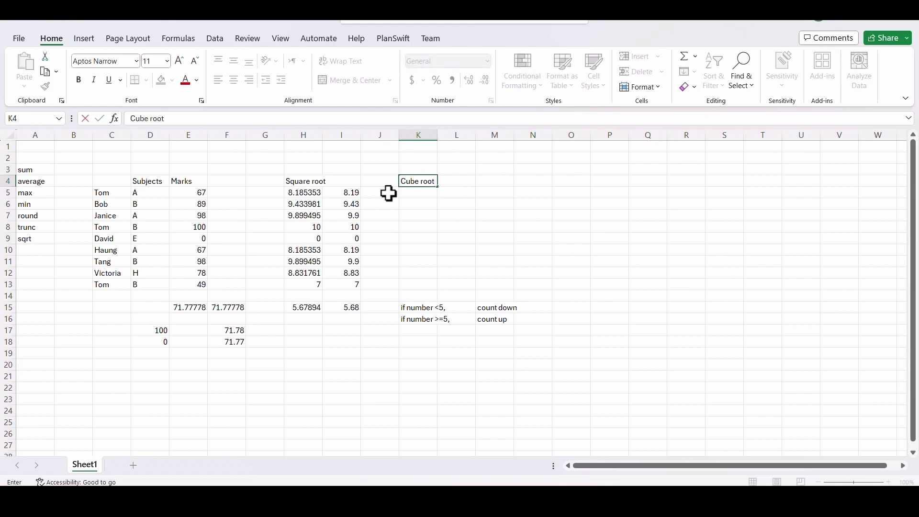
pyautogui.press('Return')
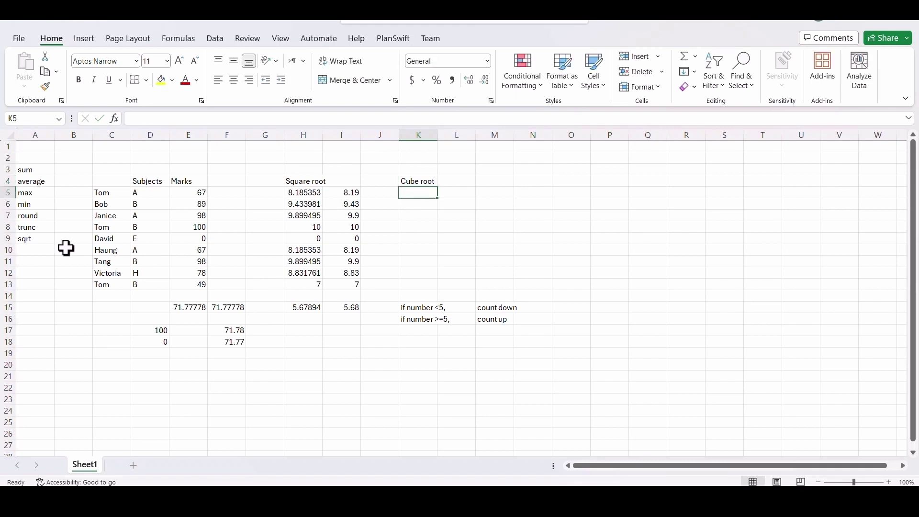
# Add power to the function list in cell A10
pyautogui.click(39, 249)
pyautogui.write('power')
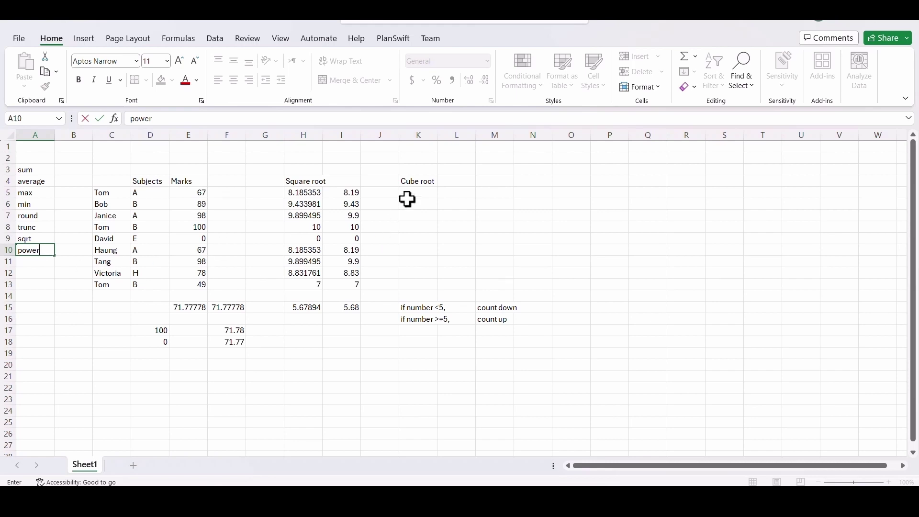
pyautogui.press('Escape')
# Enter the heading Square root in cell H4 above the calculated roots
pyautogui.click(310, 180)
pyautogui.write('Square r')
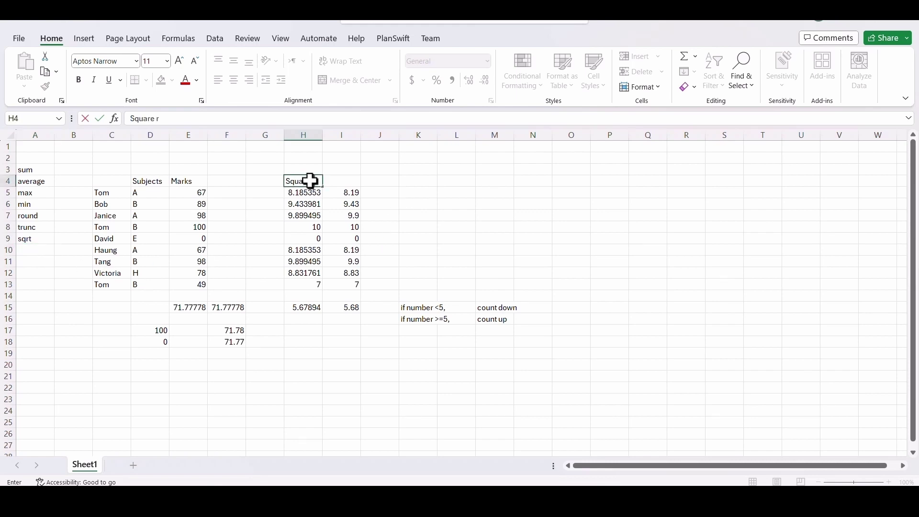
pyautogui.write('oot')
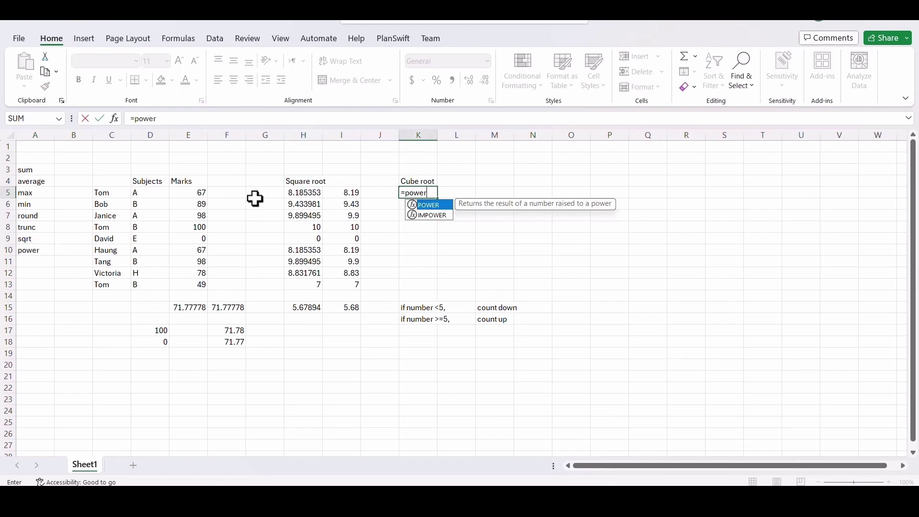
# Complete the cube root formula in K5 as =POWER(E5,1/3) and fill it down to K13
pyautogui.write('(')
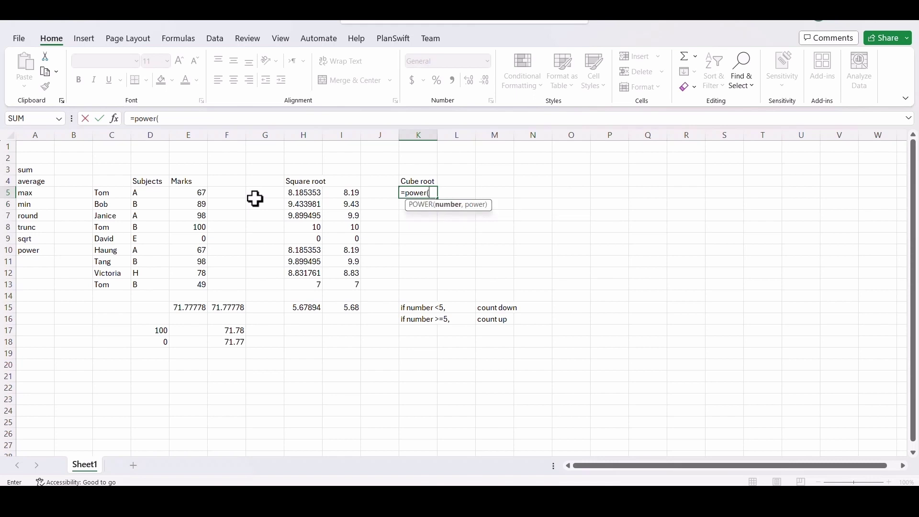
pyautogui.click(197, 192)
pyautogui.write(',')
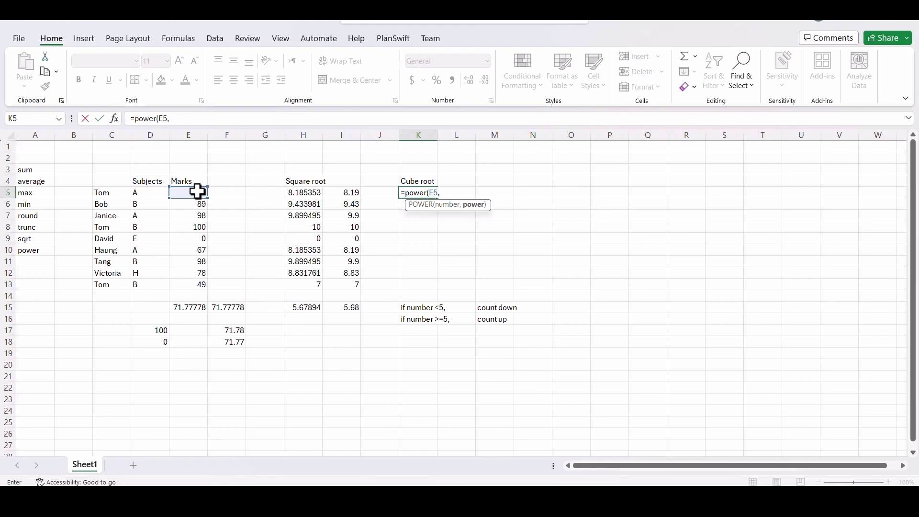
pyautogui.write('1/3)')
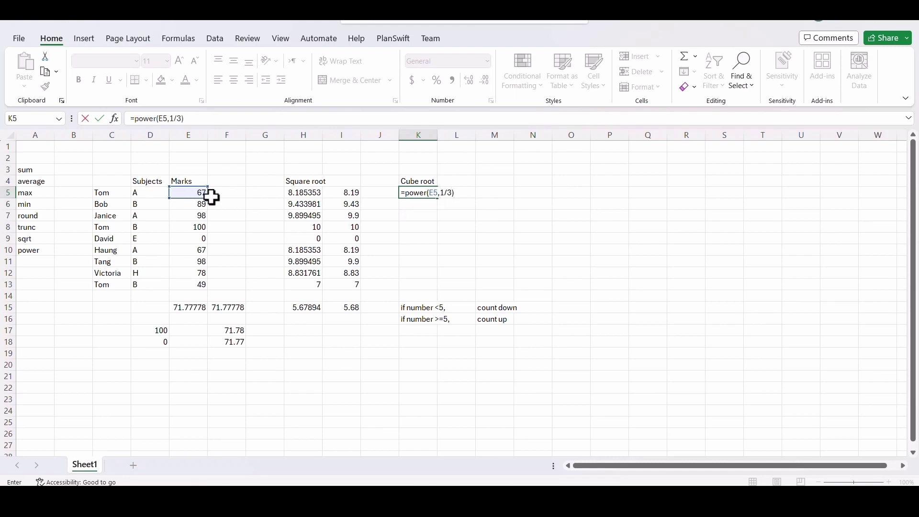
pyautogui.press('Return')
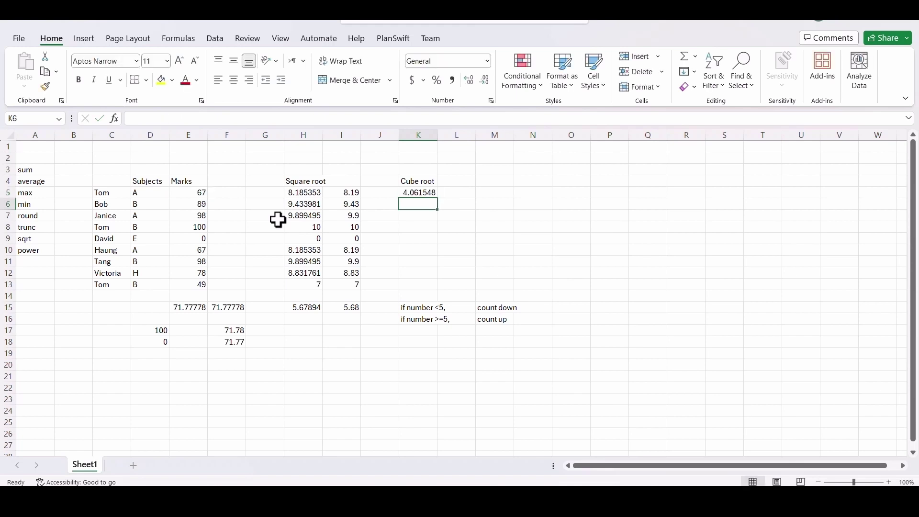
pyautogui.click(429, 193)
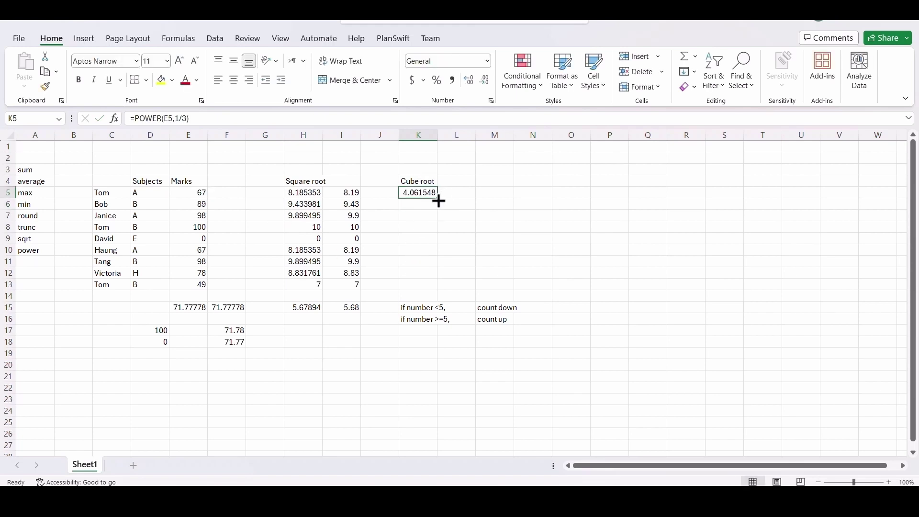
pyautogui.moveTo(437, 198); pyautogui.dragTo(437, 288)
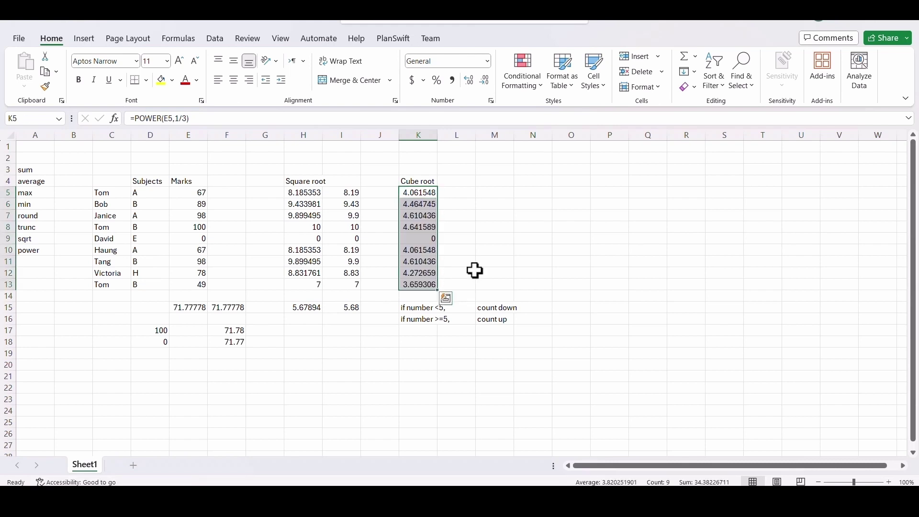
# Round the first cube root to two decimals in L5 with =ROUND(K5,2) and fill the formula down to L13
pyautogui.click(460, 183)
pyautogui.click(461, 192)
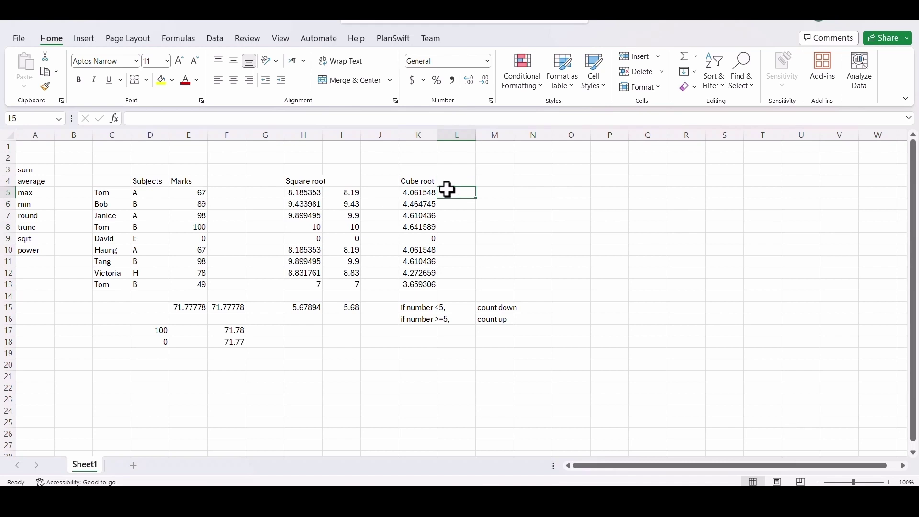
pyautogui.write('=ro')
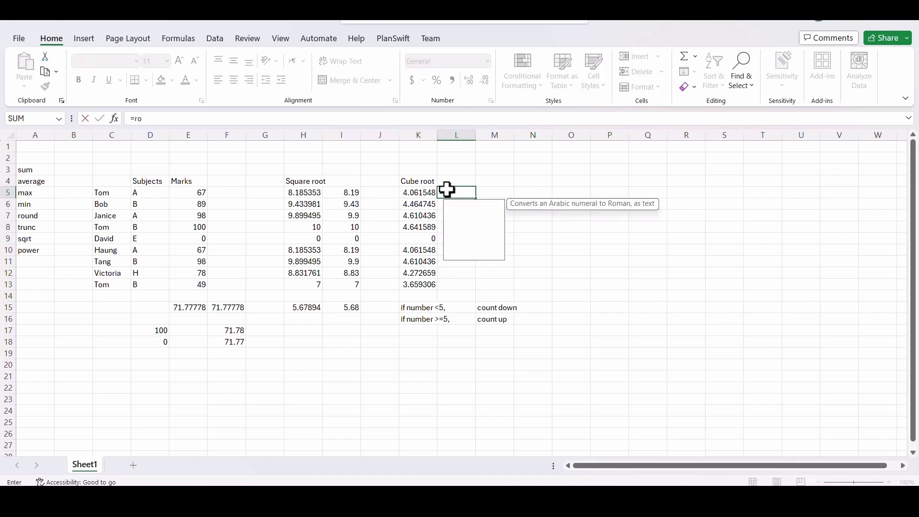
pyautogui.write('und(')
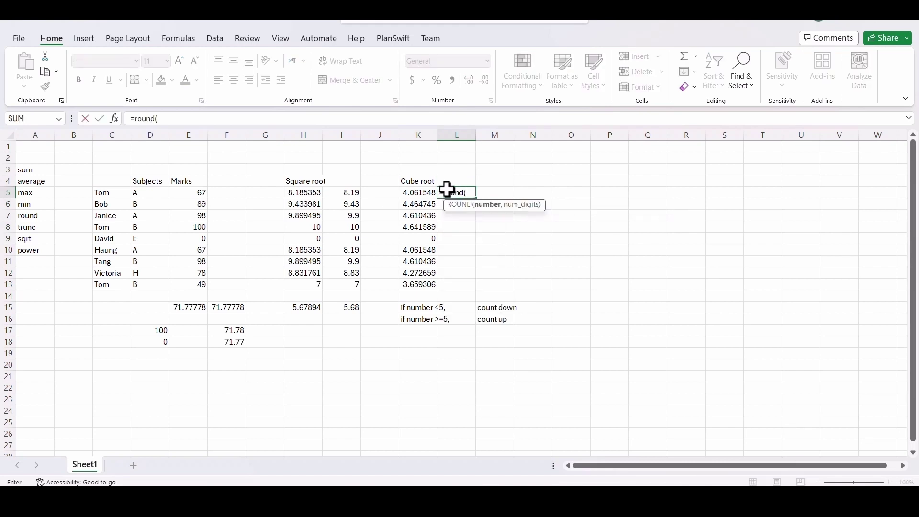
pyautogui.click(424, 192)
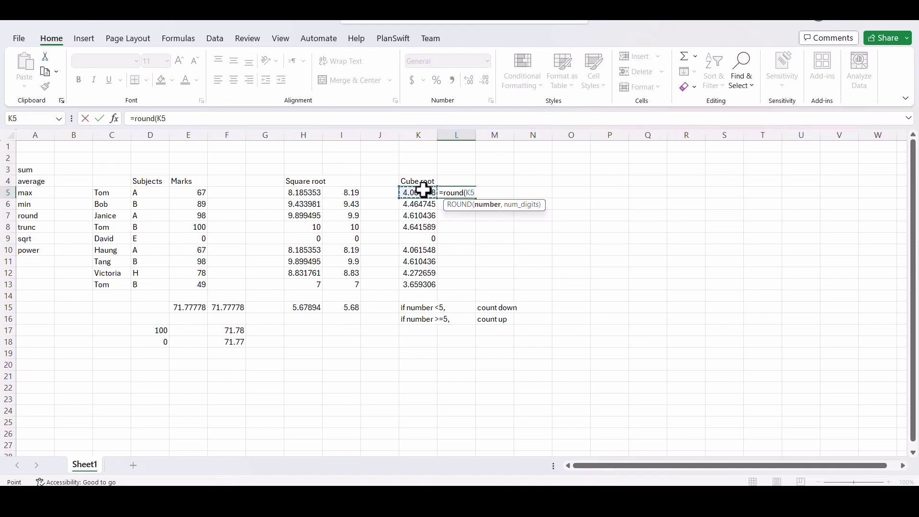
pyautogui.write(',2)')
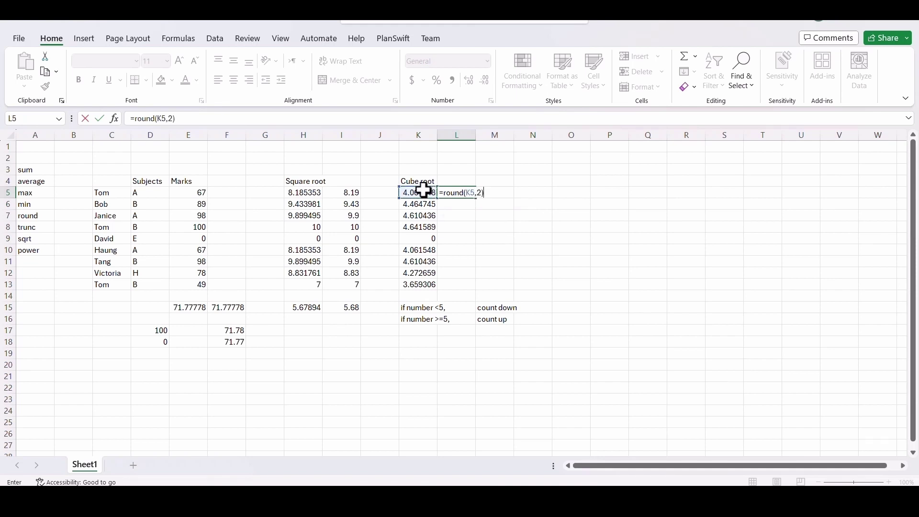
pyautogui.press('Return')
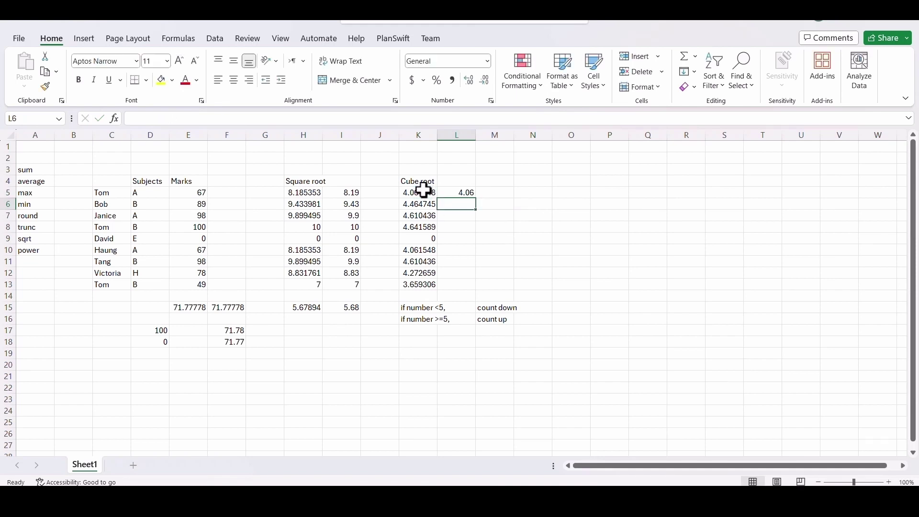
pyautogui.click(463, 196)
pyautogui.moveTo(477, 198); pyautogui.dragTo(484, 286)
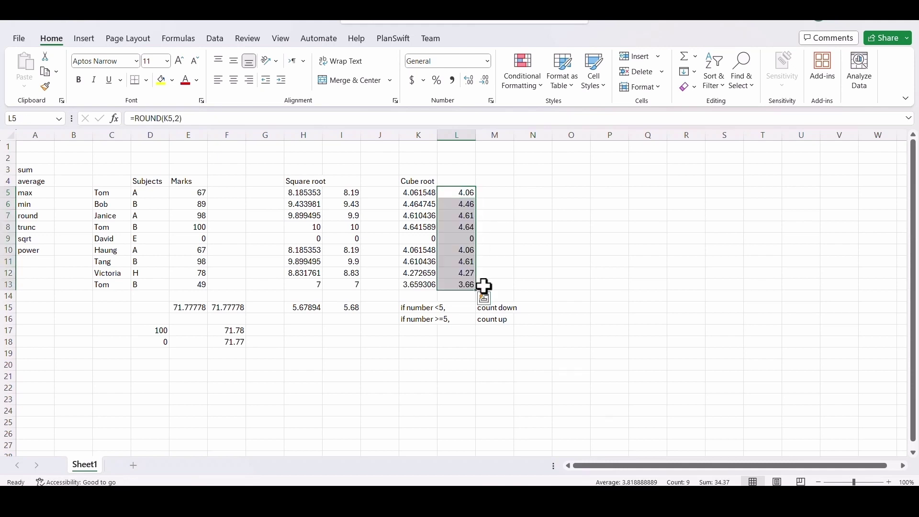
pyautogui.click(544, 240)
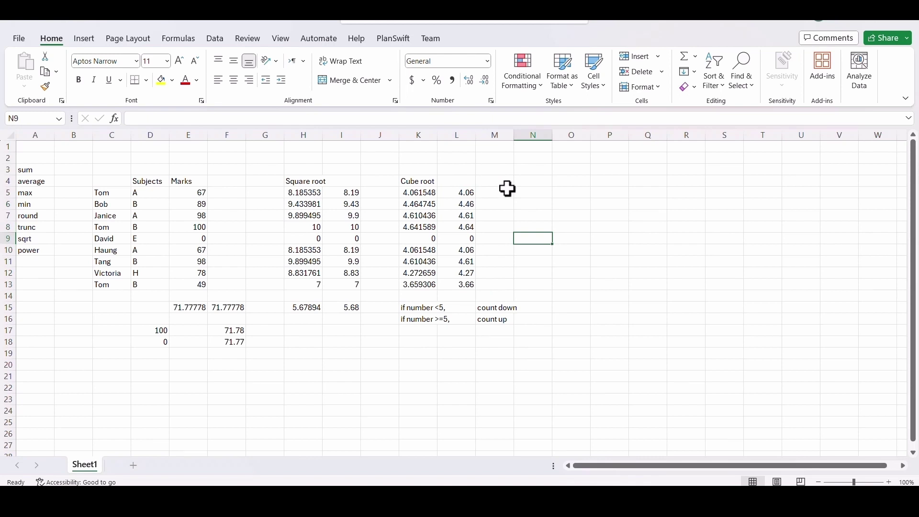
# Enter the column heading Other in cell M4
pyautogui.click(507, 183)
pyautogui.write('Other')
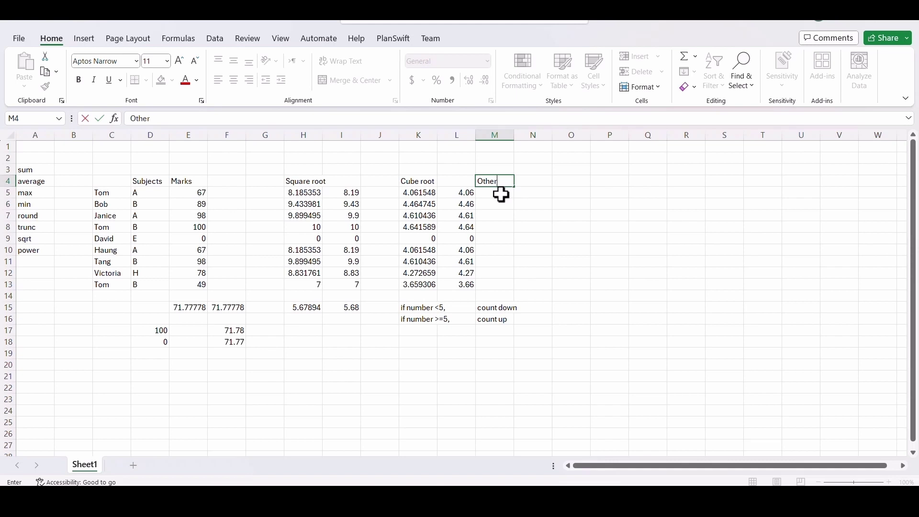
pyautogui.press('Return')
# Calculate the fifth root of the first mark in M5 with =POWER(E5,1/5) and fill the formula down to M13
pyautogui.write('=')
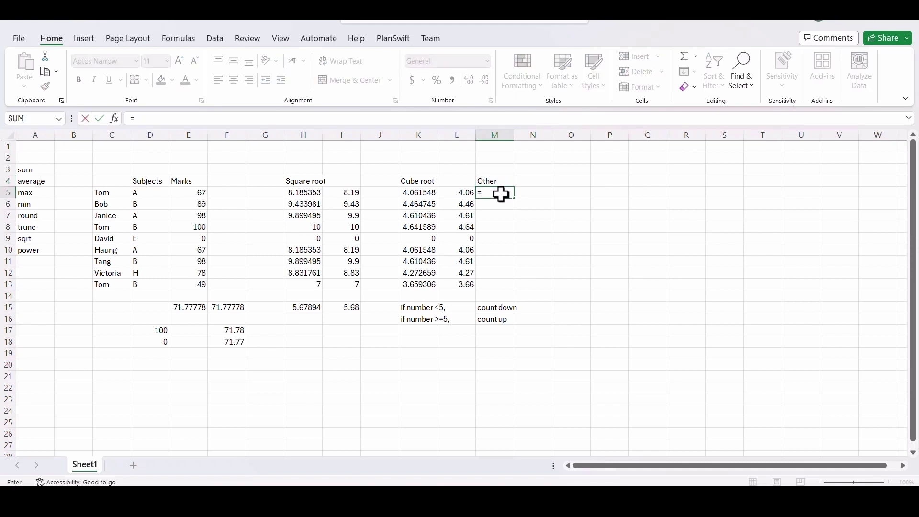
pyautogui.write('power')
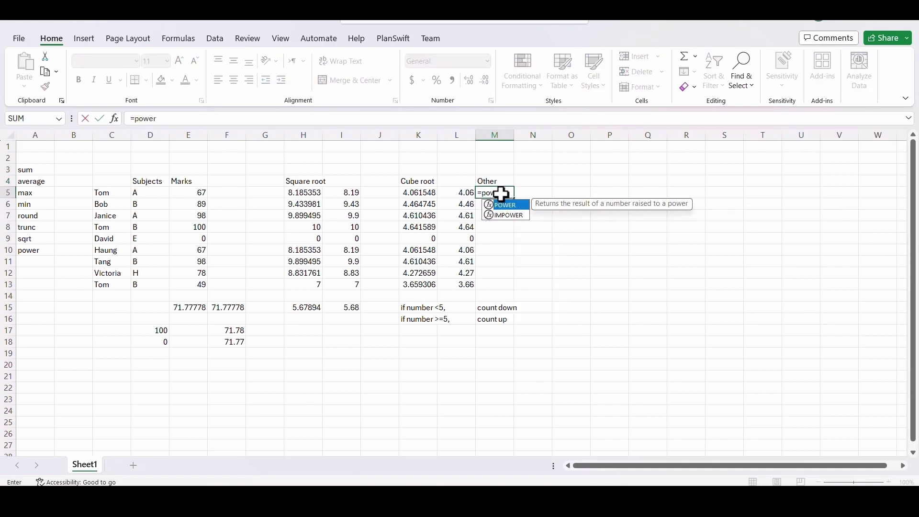
pyautogui.write('(')
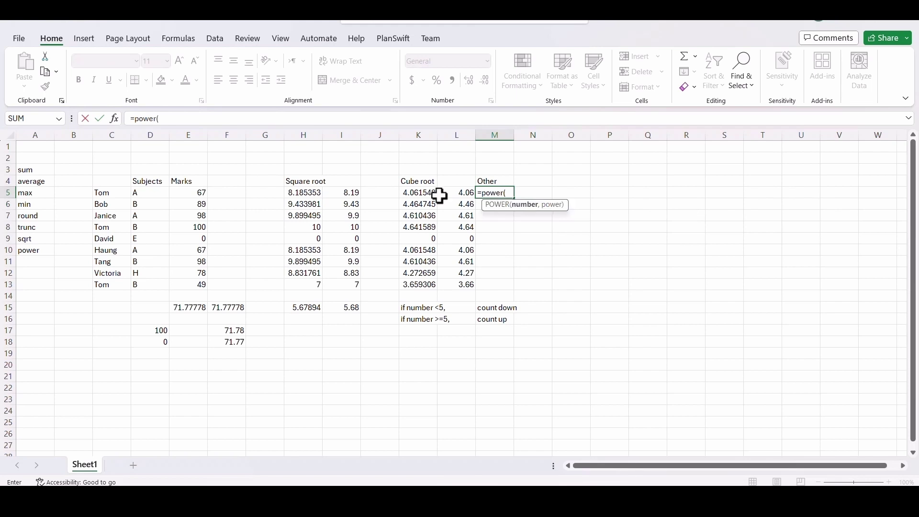
pyautogui.click(196, 194)
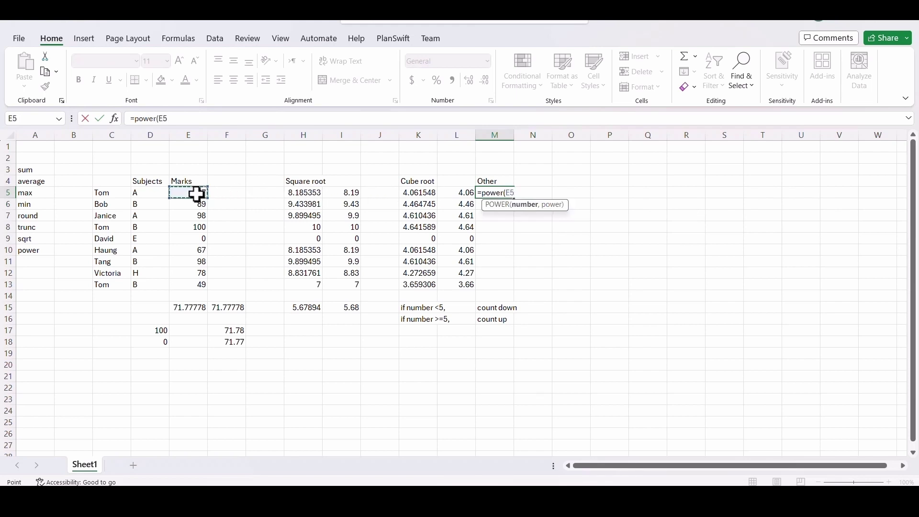
pyautogui.write(',')
pyautogui.write('1/5')
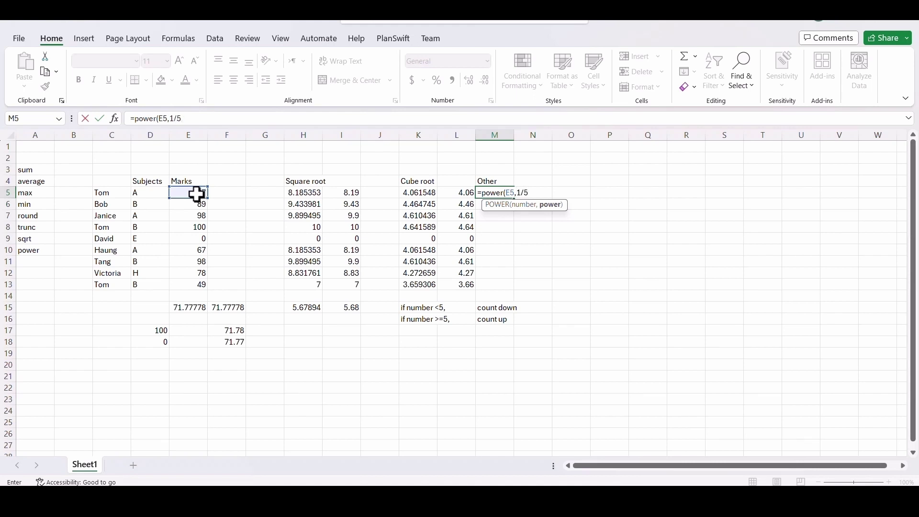
pyautogui.write(')')
pyautogui.press('Return')
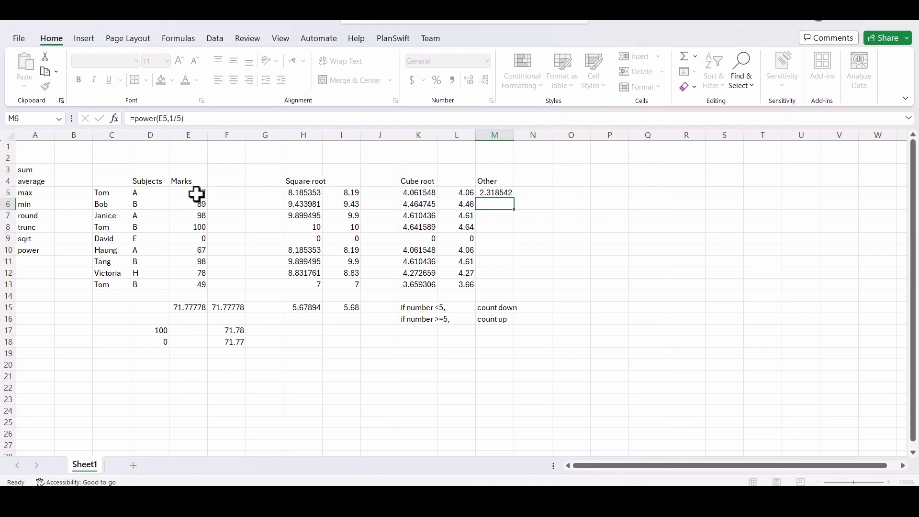
pyautogui.click(501, 192)
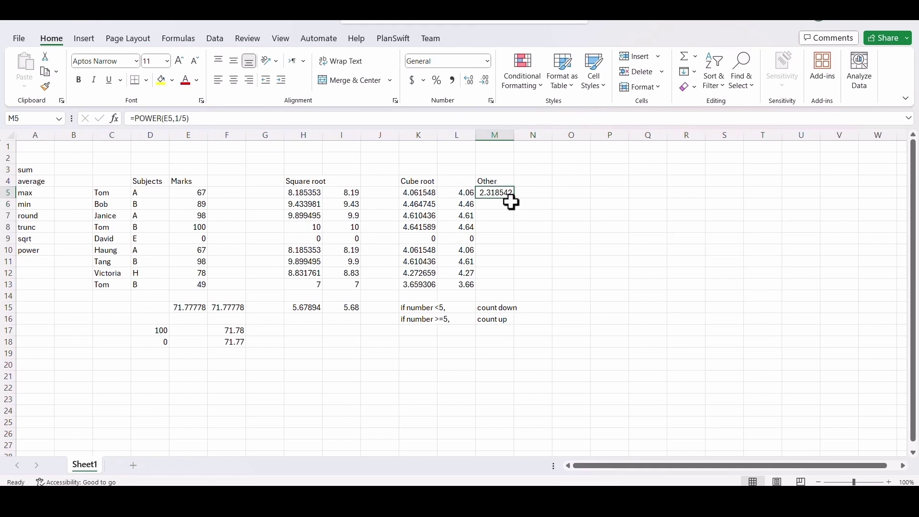
pyautogui.moveTo(517, 201); pyautogui.dragTo(519, 294)
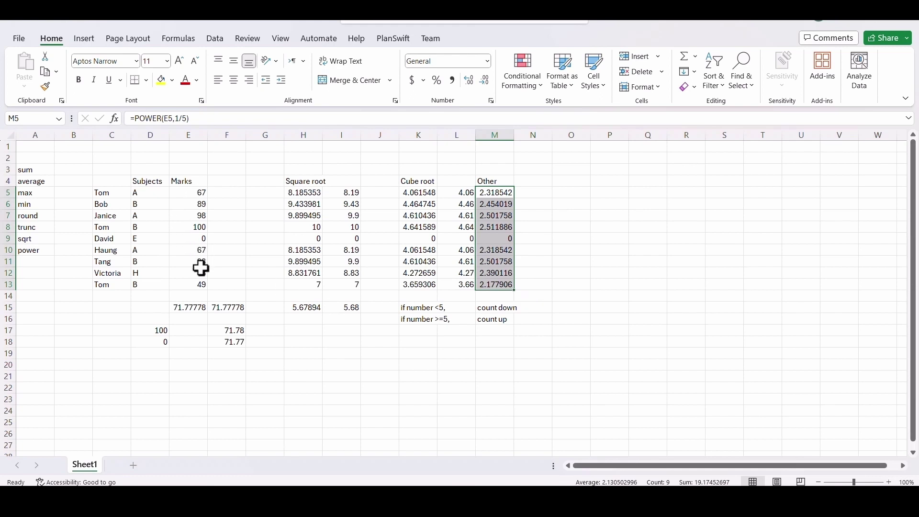
# Truncate the first fifth root to two decimals in N5 with =TRUNC(M5,2) and fill the formula down to N13
pyautogui.click(536, 192)
pyautogui.write('=')
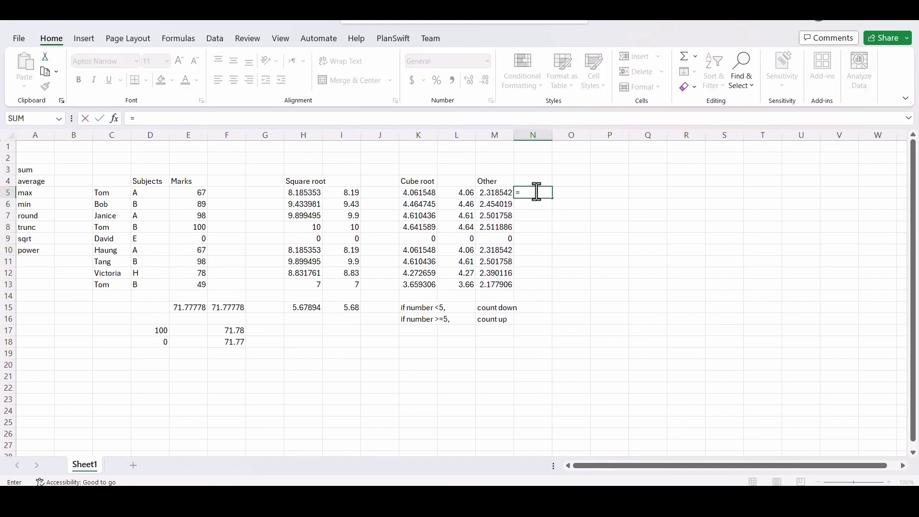
pyautogui.write('trunc')
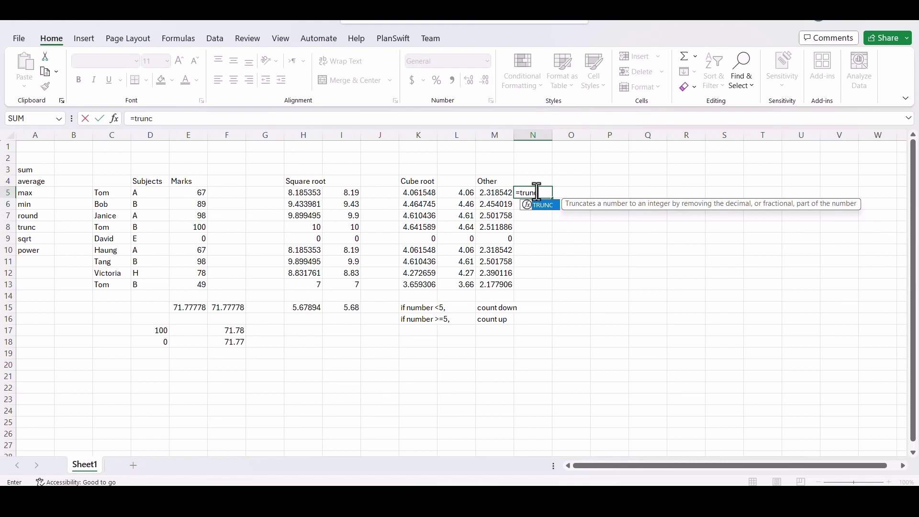
pyautogui.write('(')
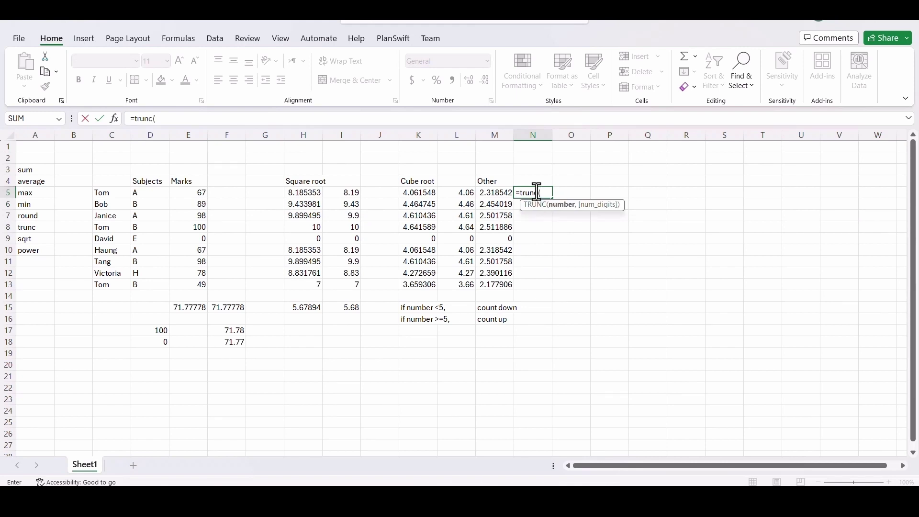
pyautogui.click(497, 192)
pyautogui.write(',')
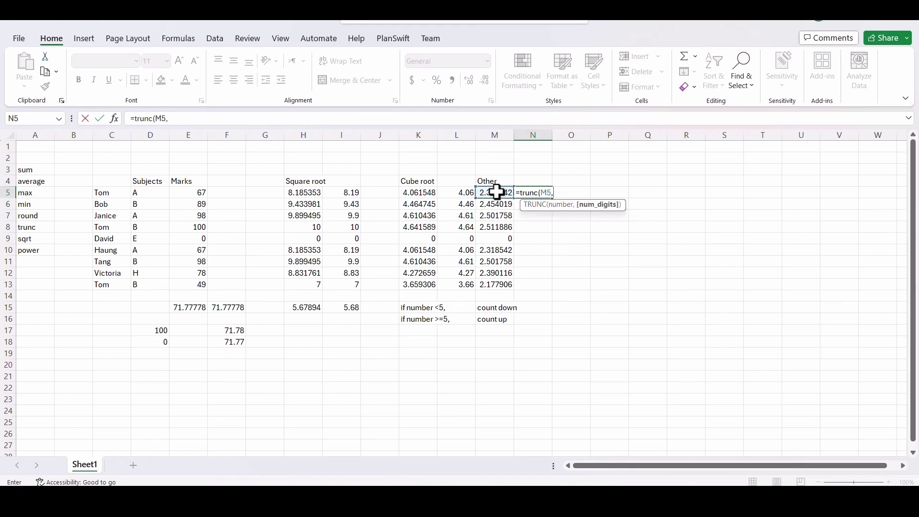
pyautogui.write('2)')
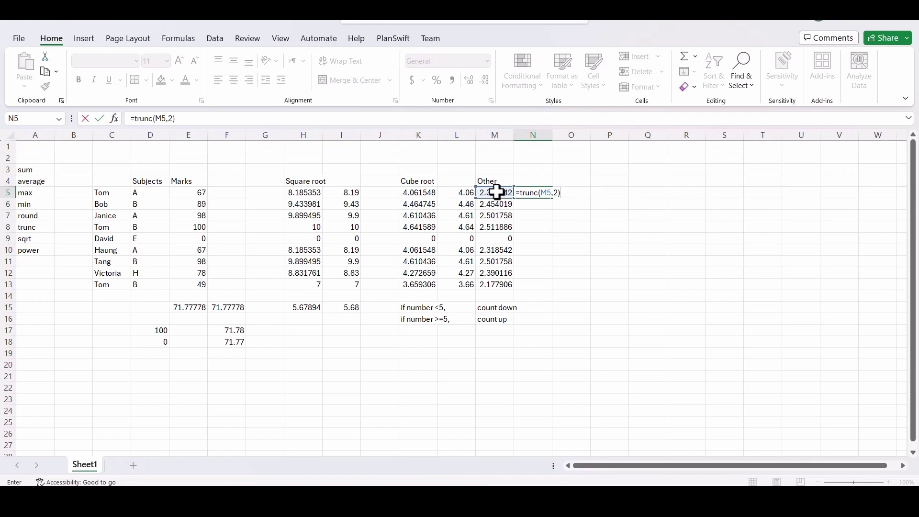
pyautogui.press('Return')
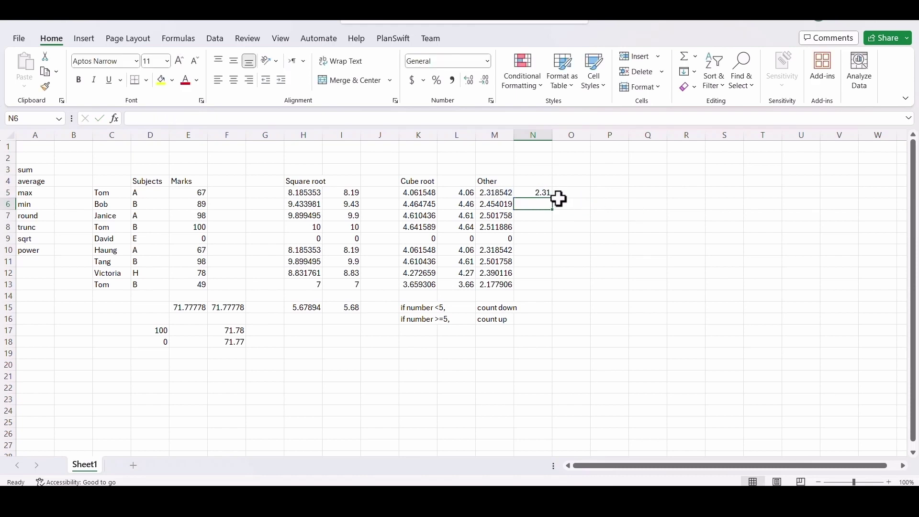
pyautogui.click(540, 192)
pyautogui.moveTo(554, 201); pyautogui.dragTo(558, 289)
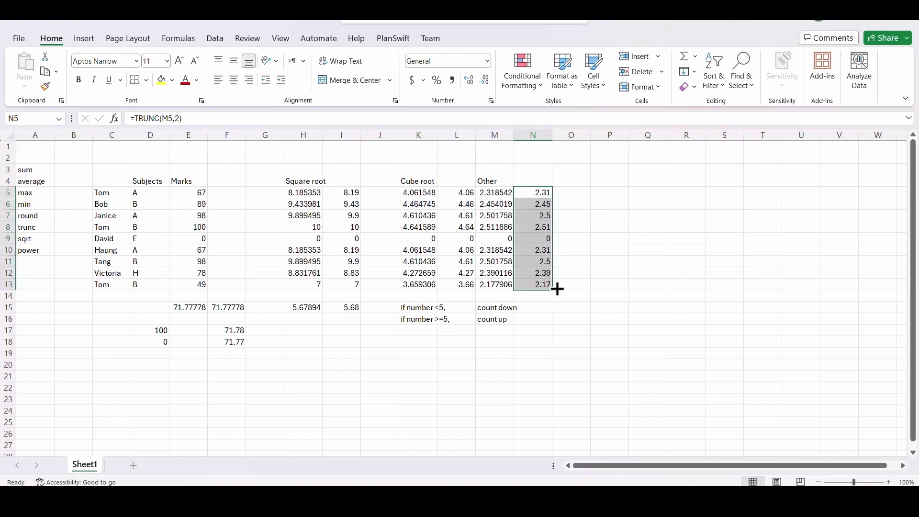
pyautogui.click(650, 252)
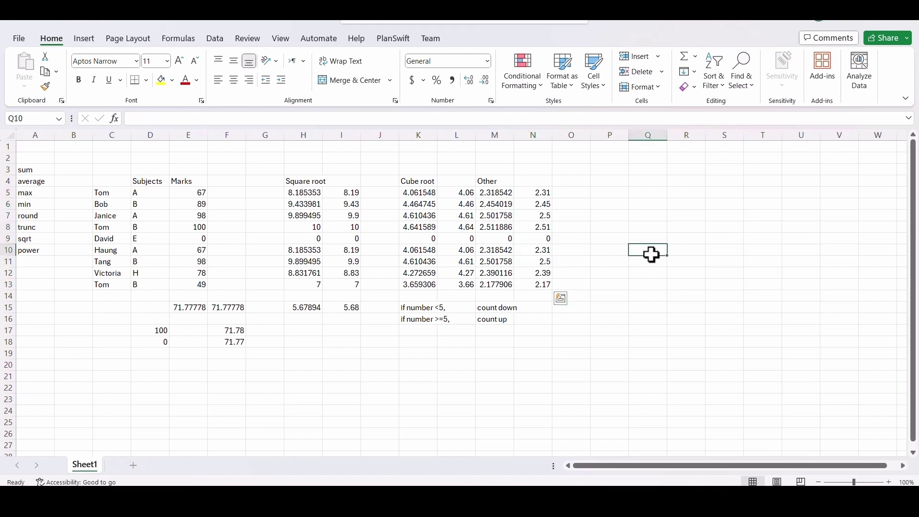
# Add abs to the function list in cell A11
pyautogui.click(35, 261)
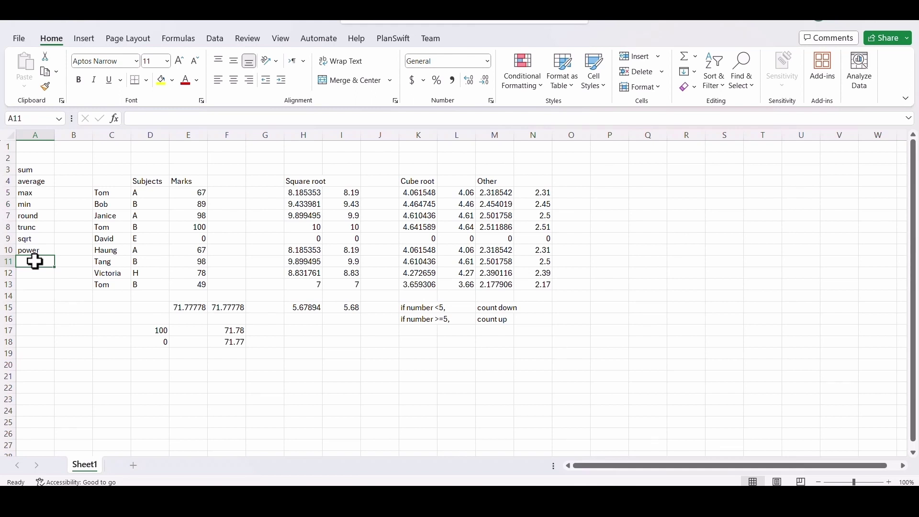
pyautogui.write('ab')
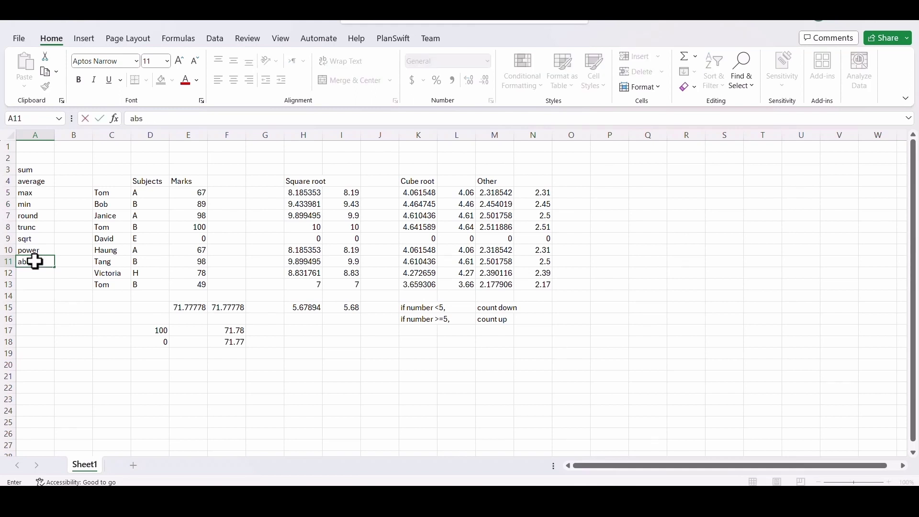
pyautogui.write('s')
pyautogui.click(82, 355)
pyautogui.click(188, 192)
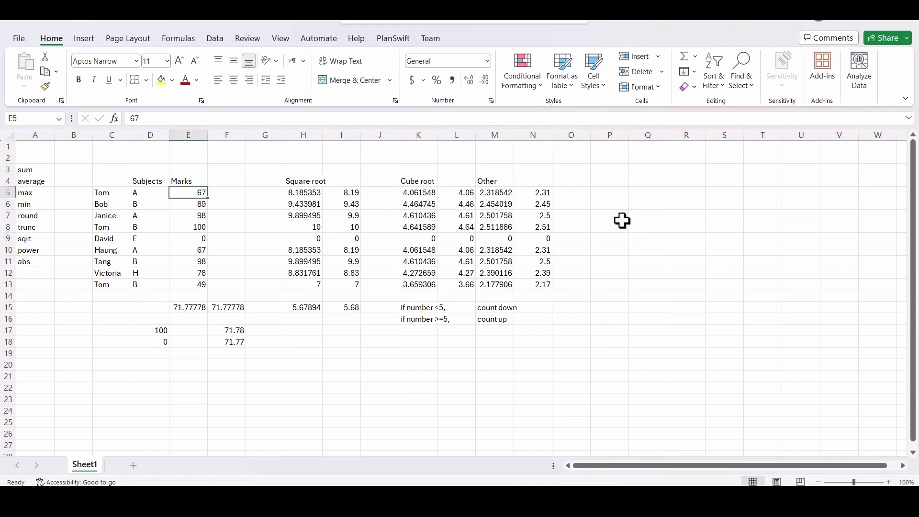
# Enter the sample numbers -2, -56, 34, 0, 0, -43, -5, -23 and 14 down column P in cells P5 to P13
pyautogui.click(606, 191)
pyautogui.write('-2')
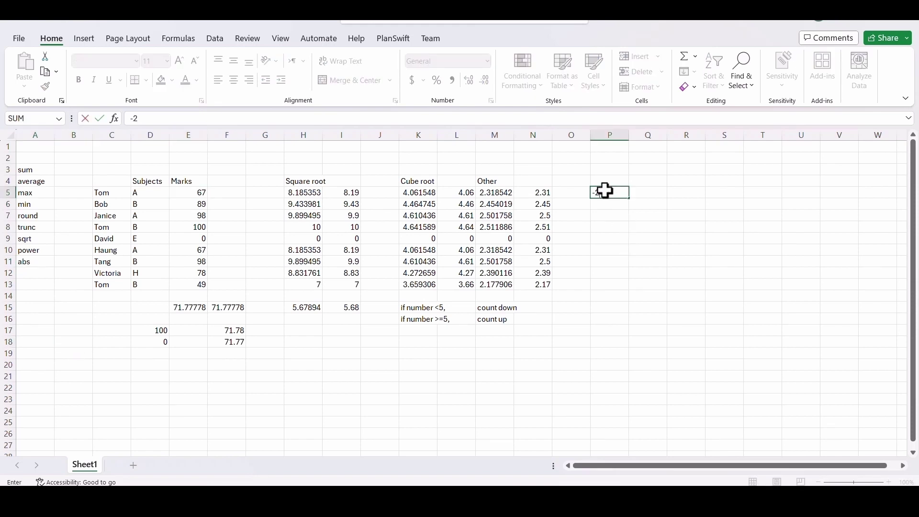
pyautogui.press('Return')
pyautogui.write('-56')
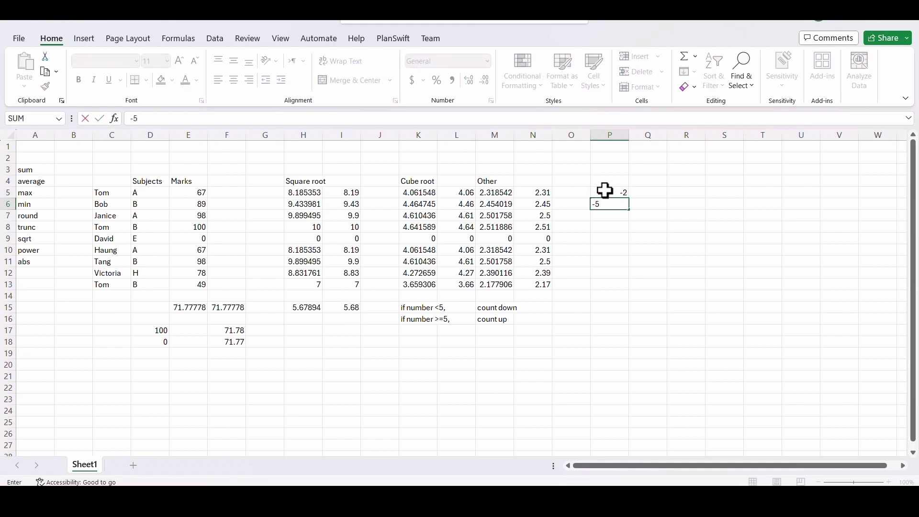
pyautogui.press('Return')
pyautogui.write('34')
pyautogui.press('Return')
pyautogui.write('0')
pyautogui.press('Return')
pyautogui.write('0')
pyautogui.press('Return')
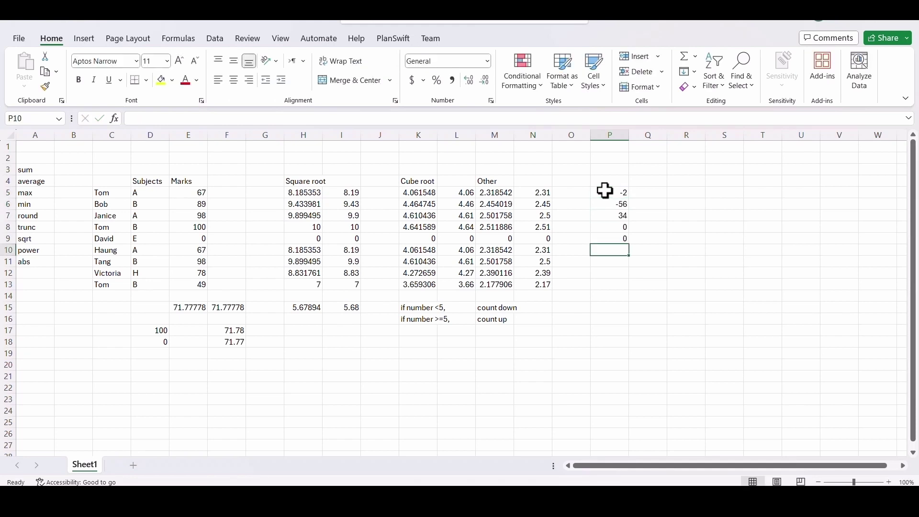
pyautogui.write('-43')
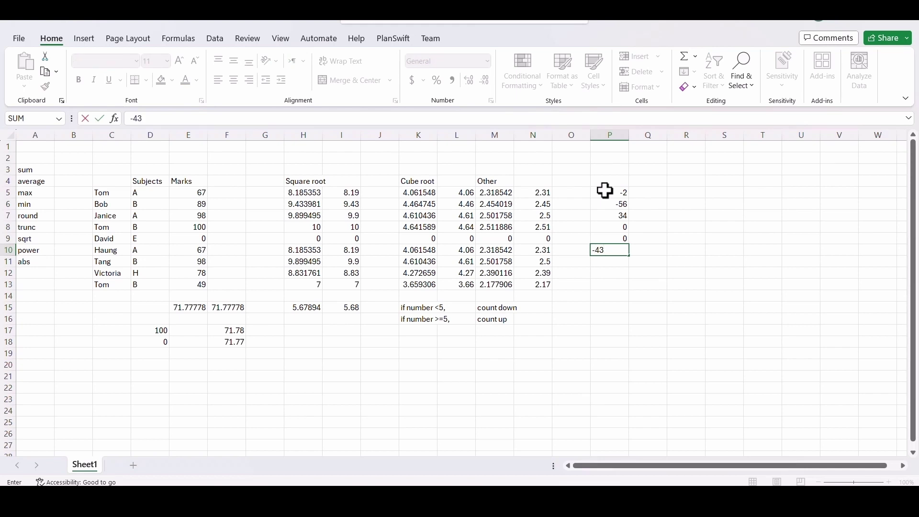
pyautogui.press('Return')
pyautogui.write('-5')
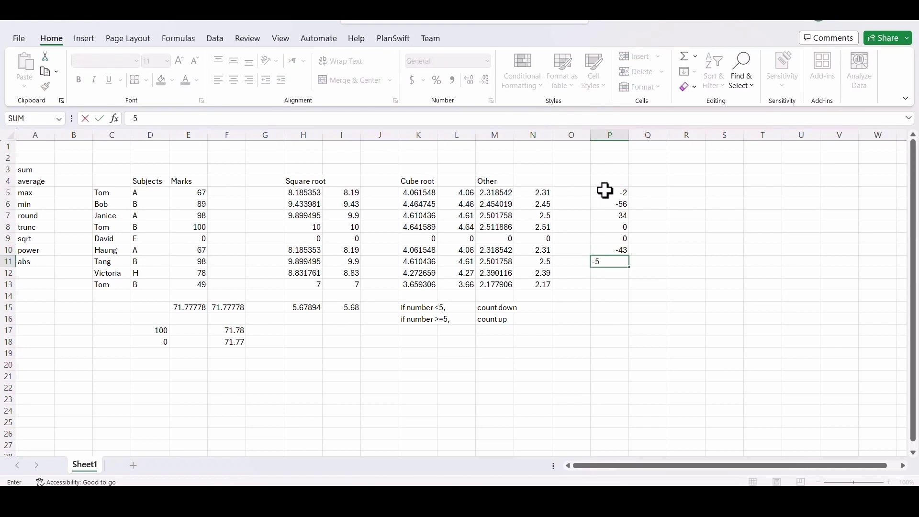
pyautogui.press('Return')
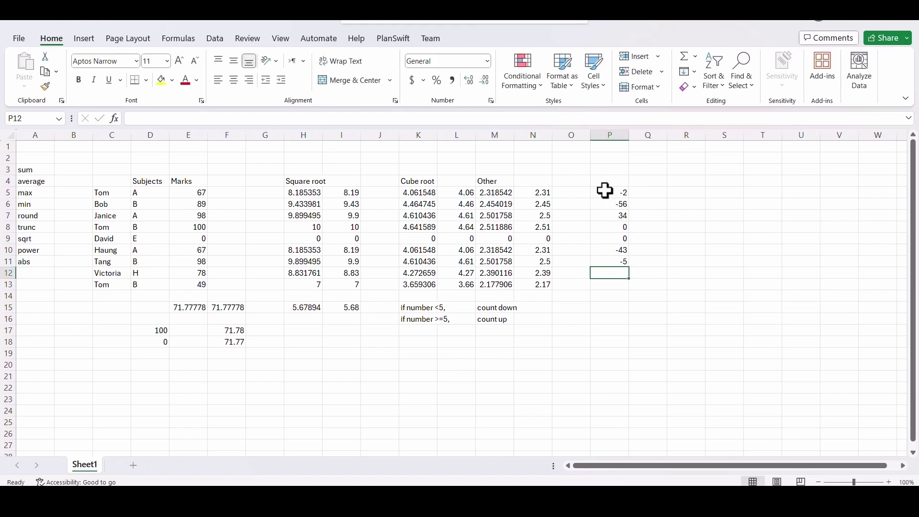
pyautogui.write('-23')
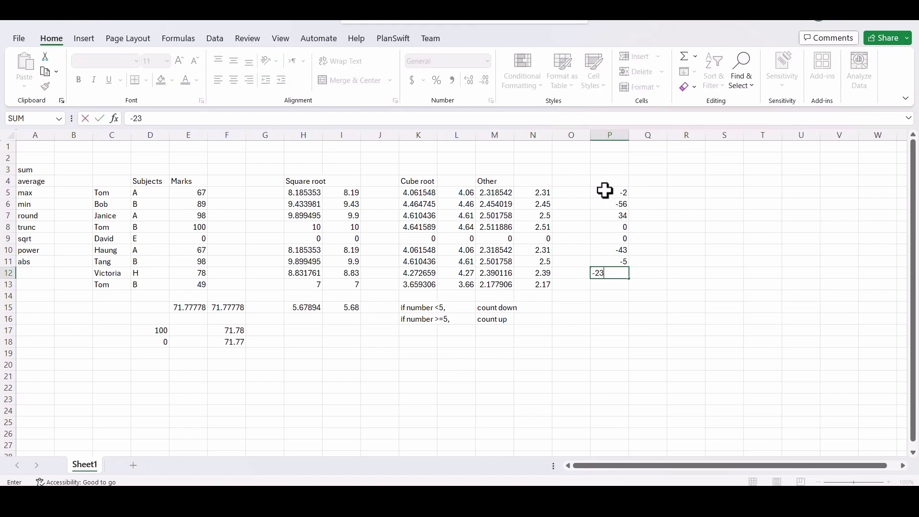
pyautogui.press('Return')
pyautogui.write('+')
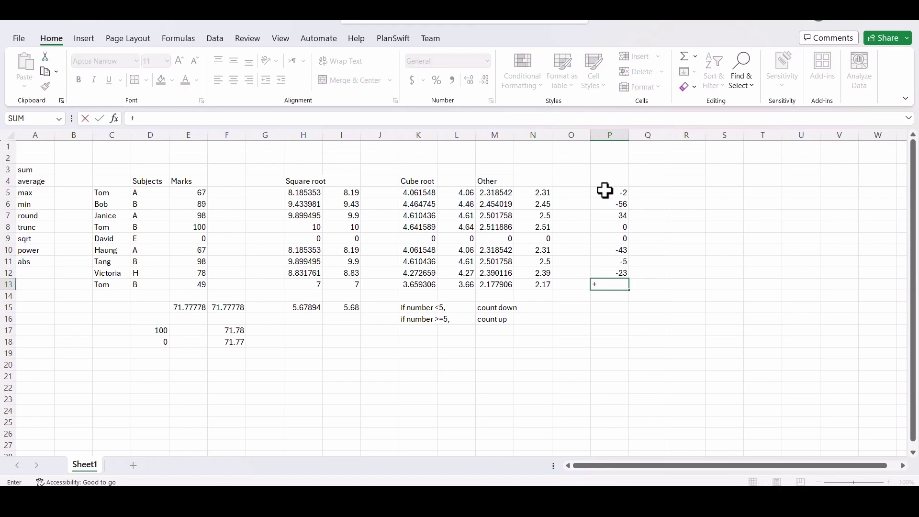
pyautogui.write('14')
pyautogui.press('Return')
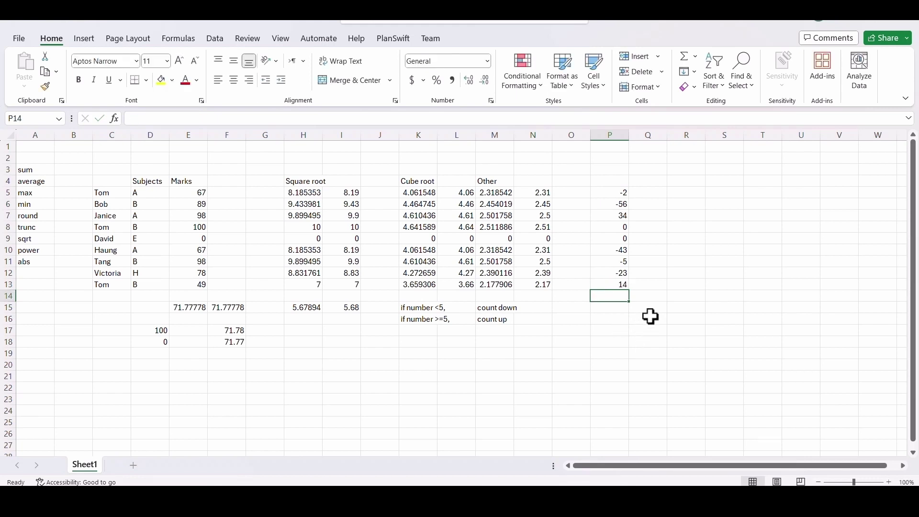
# Calculate the absolute value of the first sample number in R5 with =ABS(P5) and fill the formula down to R13
pyautogui.click(675, 192)
pyautogui.write('=')
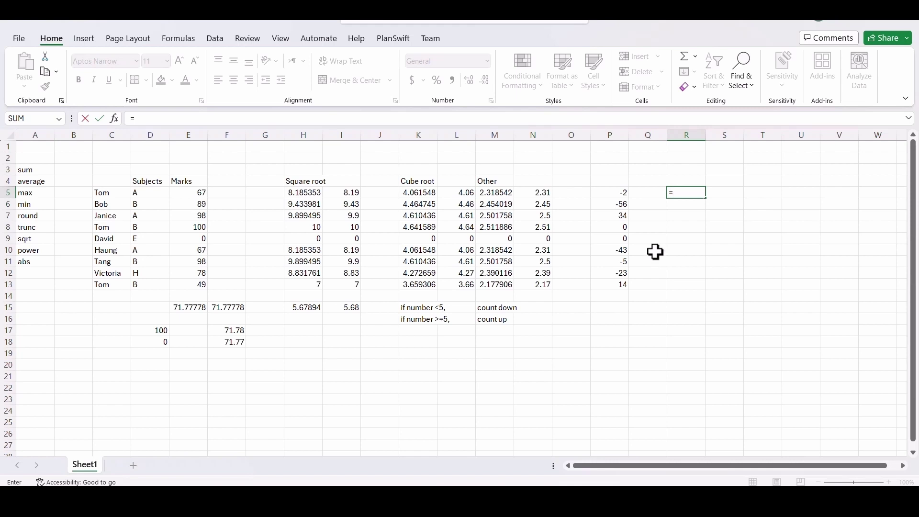
pyautogui.write('a')
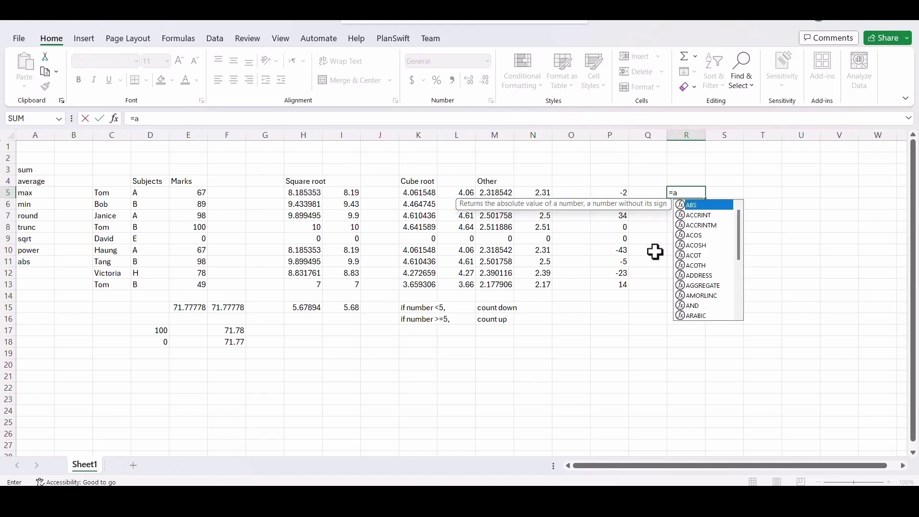
pyautogui.write('bs(')
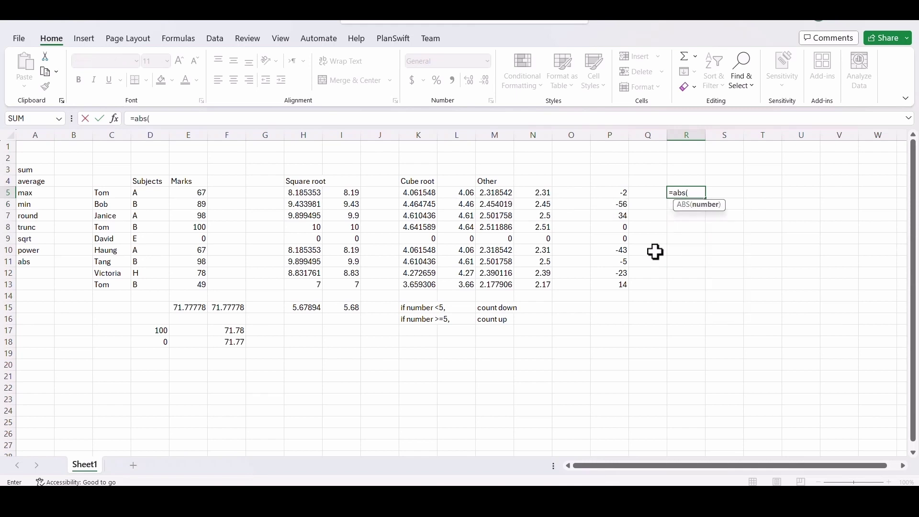
pyautogui.click(614, 196)
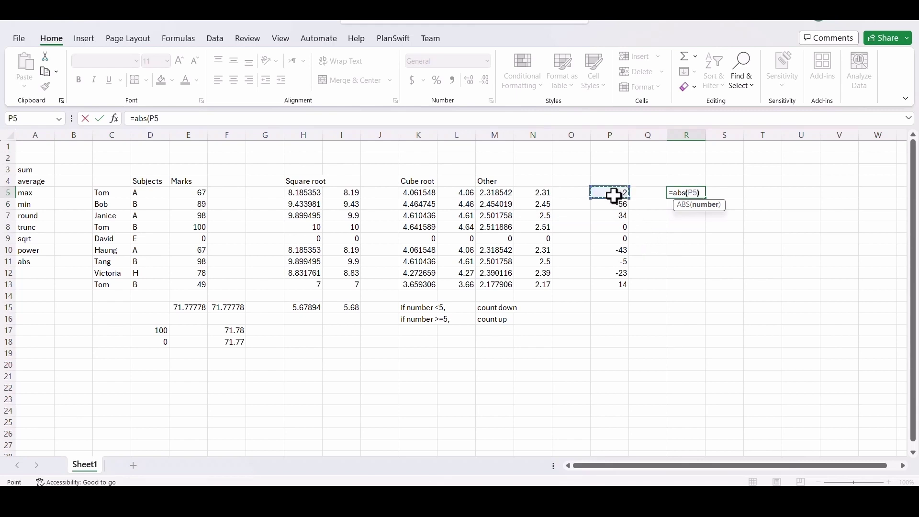
pyautogui.press('Return')
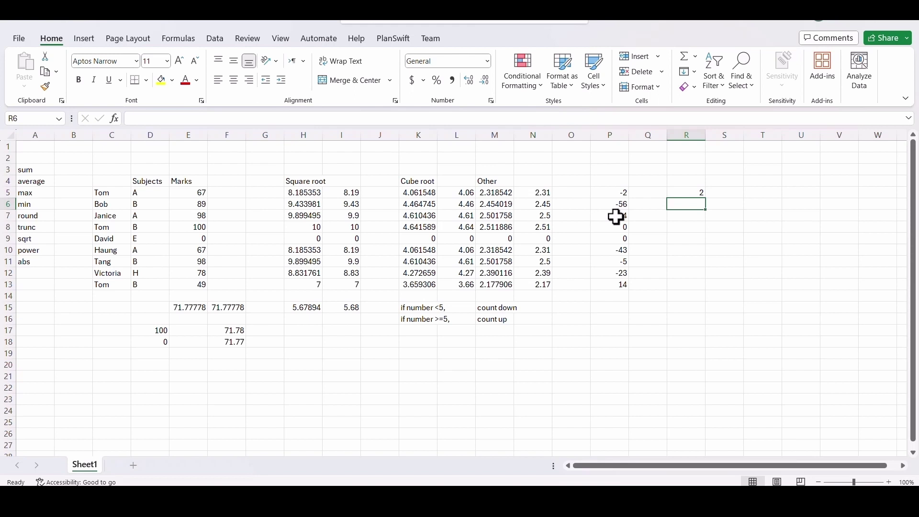
pyautogui.click(693, 193)
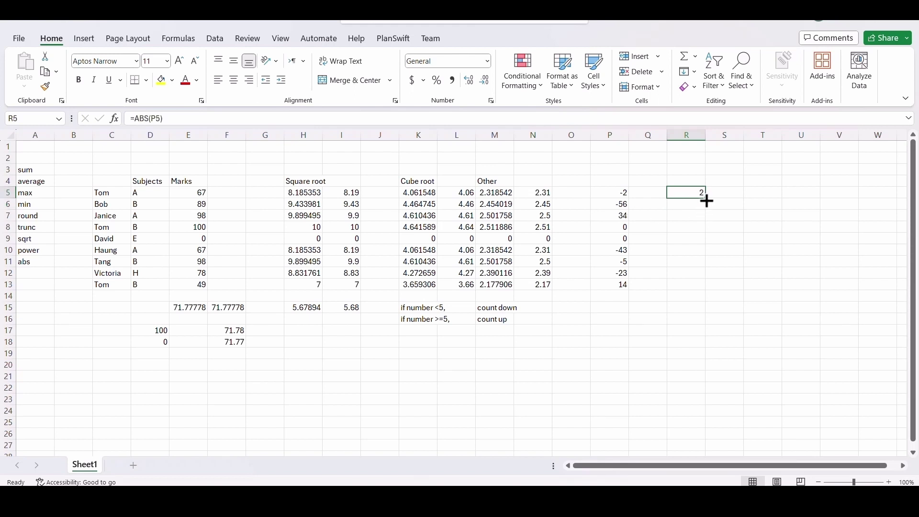
pyautogui.moveTo(707, 201); pyautogui.dragTo(710, 294)
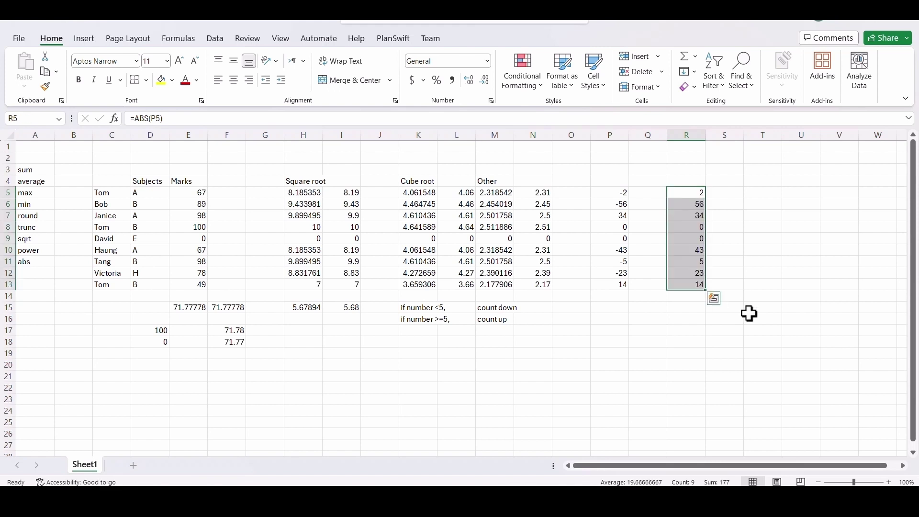